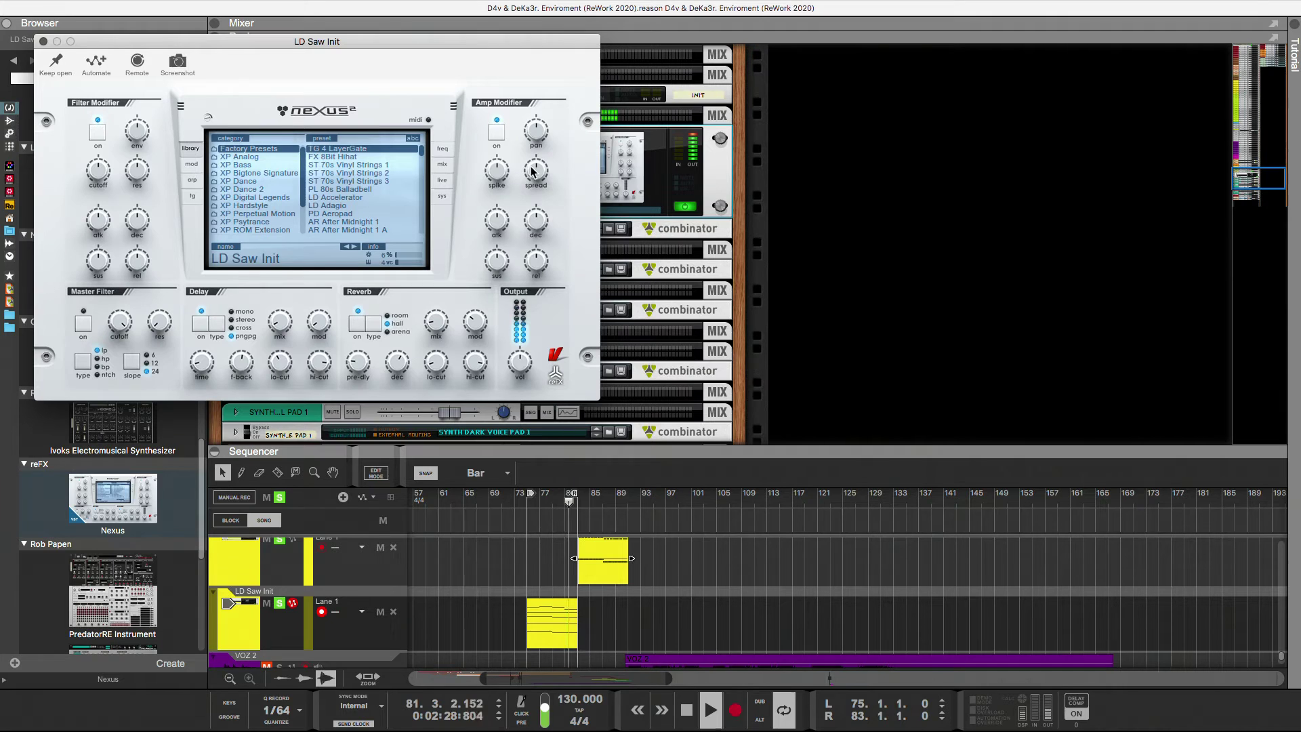
Change the Nexus library's saved search to "pd" and load the PD 3d Pad preset from its results
{"action": "left_click_drag", "start_coordinate": [436, 41], "coordinate": [616, 171]}
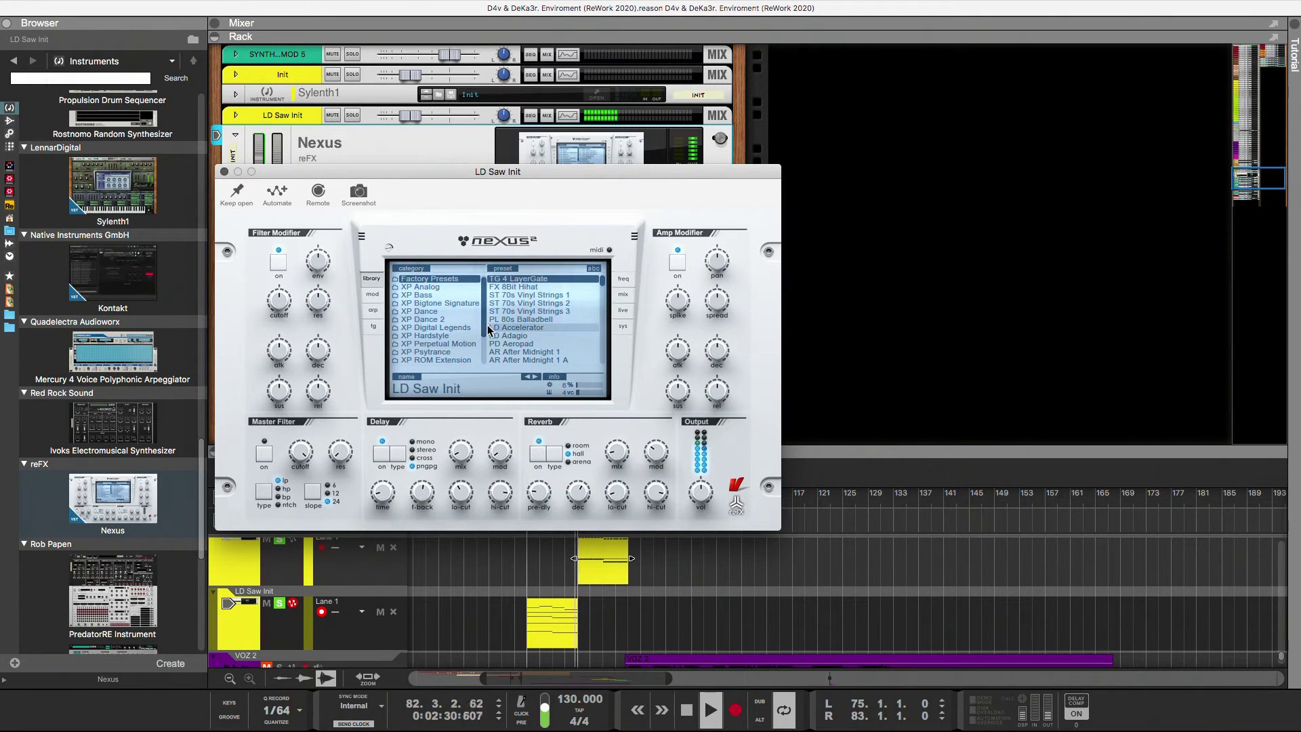
{"action": "scroll", "coordinate": [485, 327], "scroll_direction": "down", "scroll_amount": 3}
{"action": "left_click", "coordinate": [421, 361]}
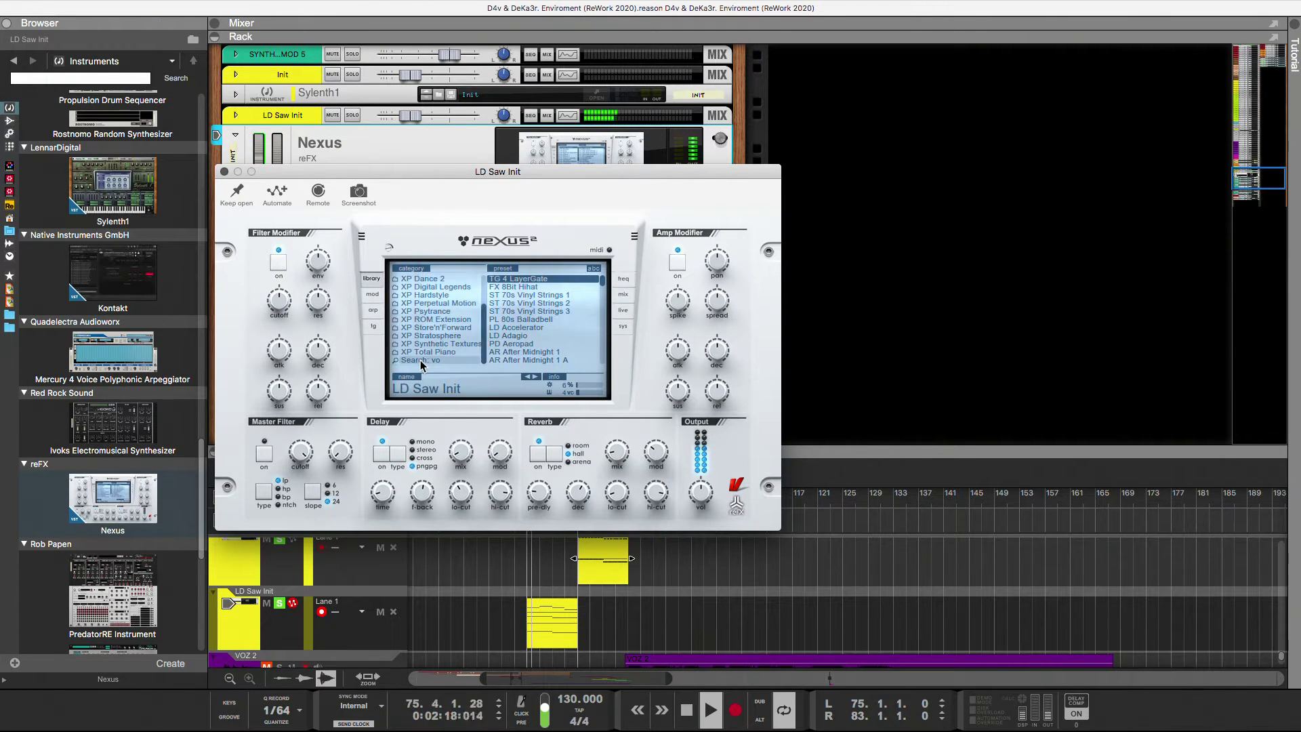
{"action": "double_click", "coordinate": [422, 360]}
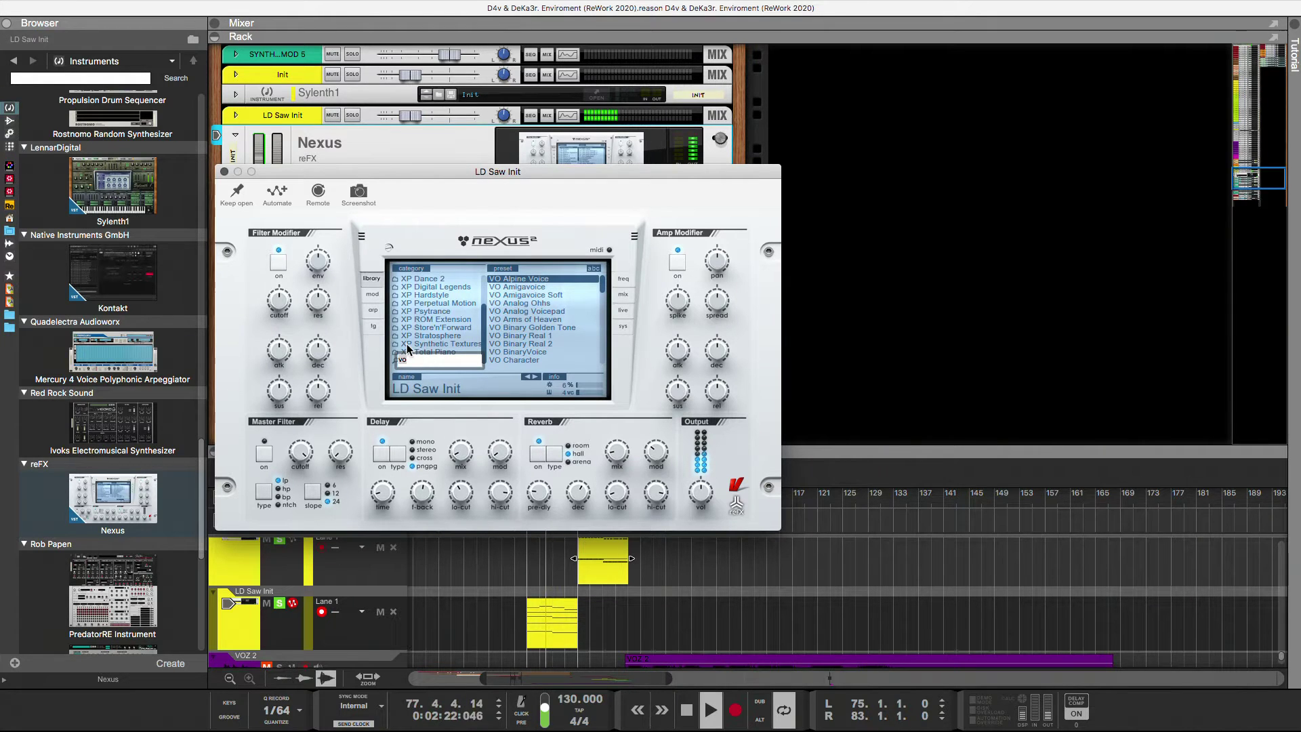
{"action": "key", "text": "BackSpace"}
{"action": "key", "text": "BackSpace"}
{"action": "type", "text": "pd"}
{"action": "key", "text": "Return"}
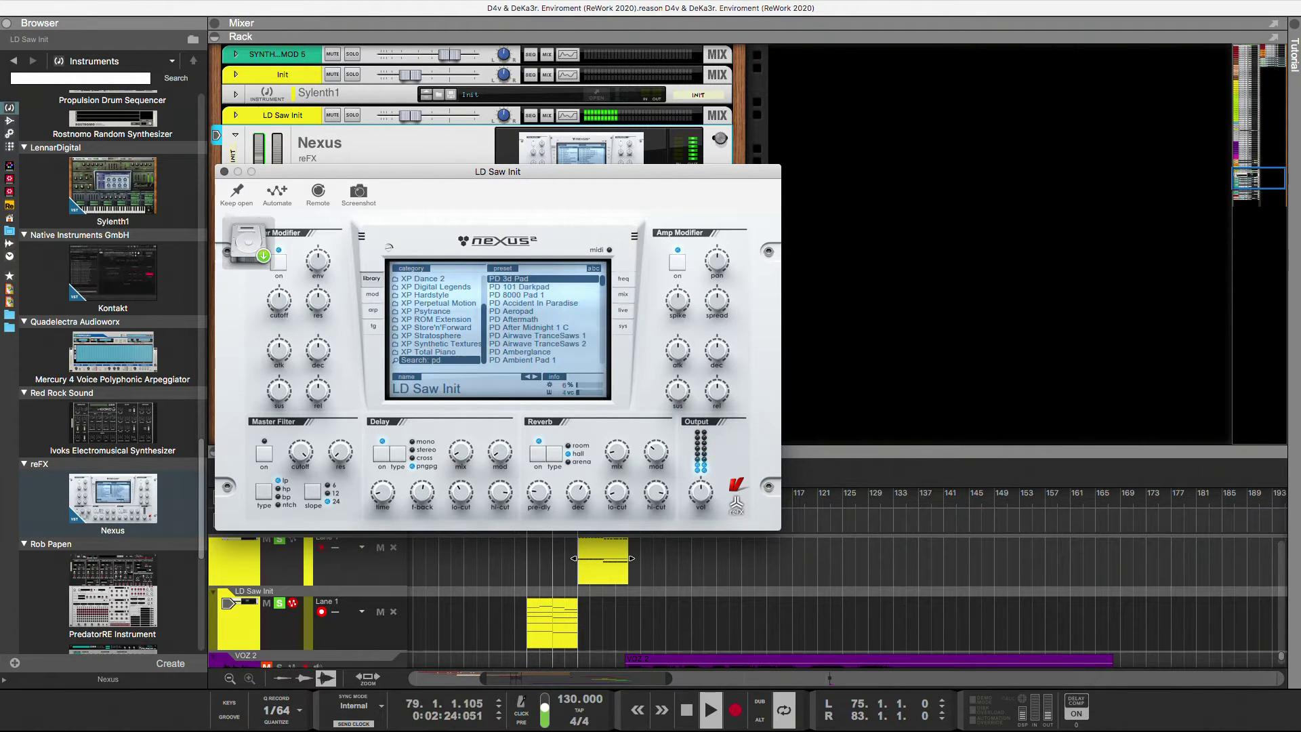
{"action": "left_click", "coordinate": [504, 279]}
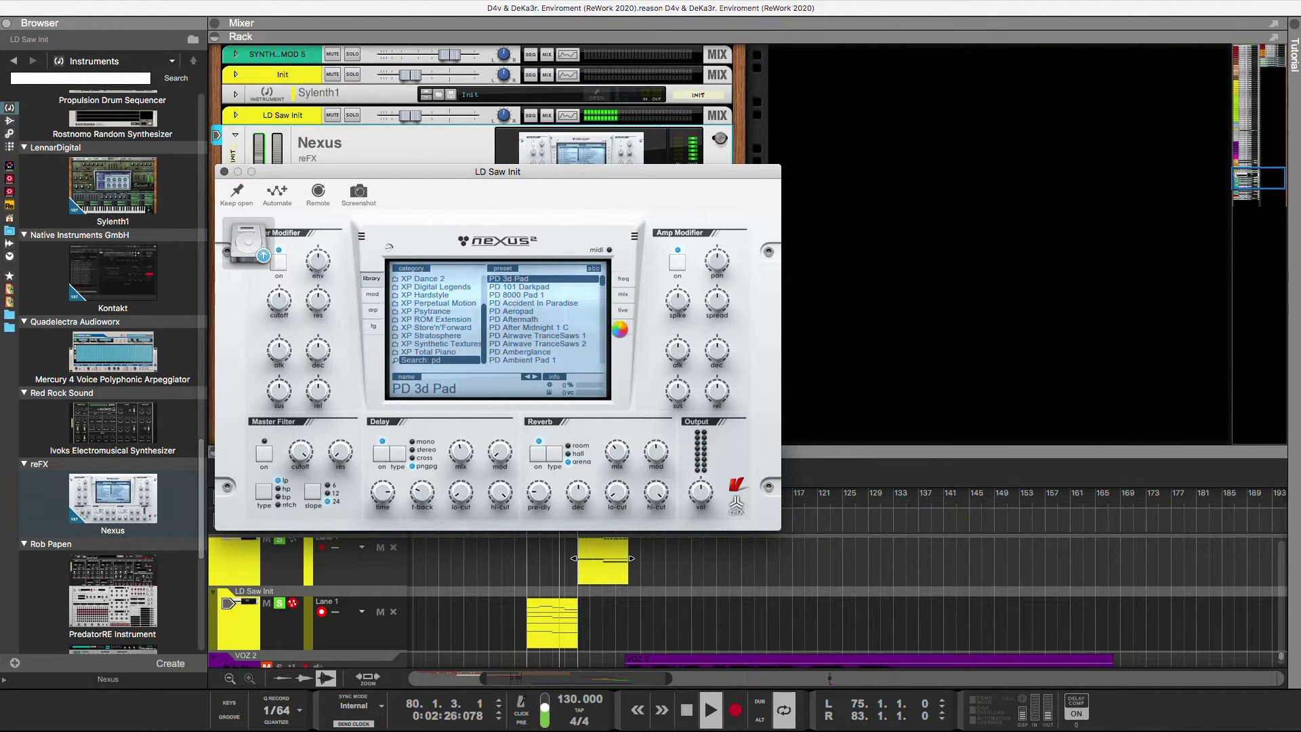
Set the Nexus system options to ultra quality and 128 voices
{"action": "left_click", "coordinate": [621, 327]}
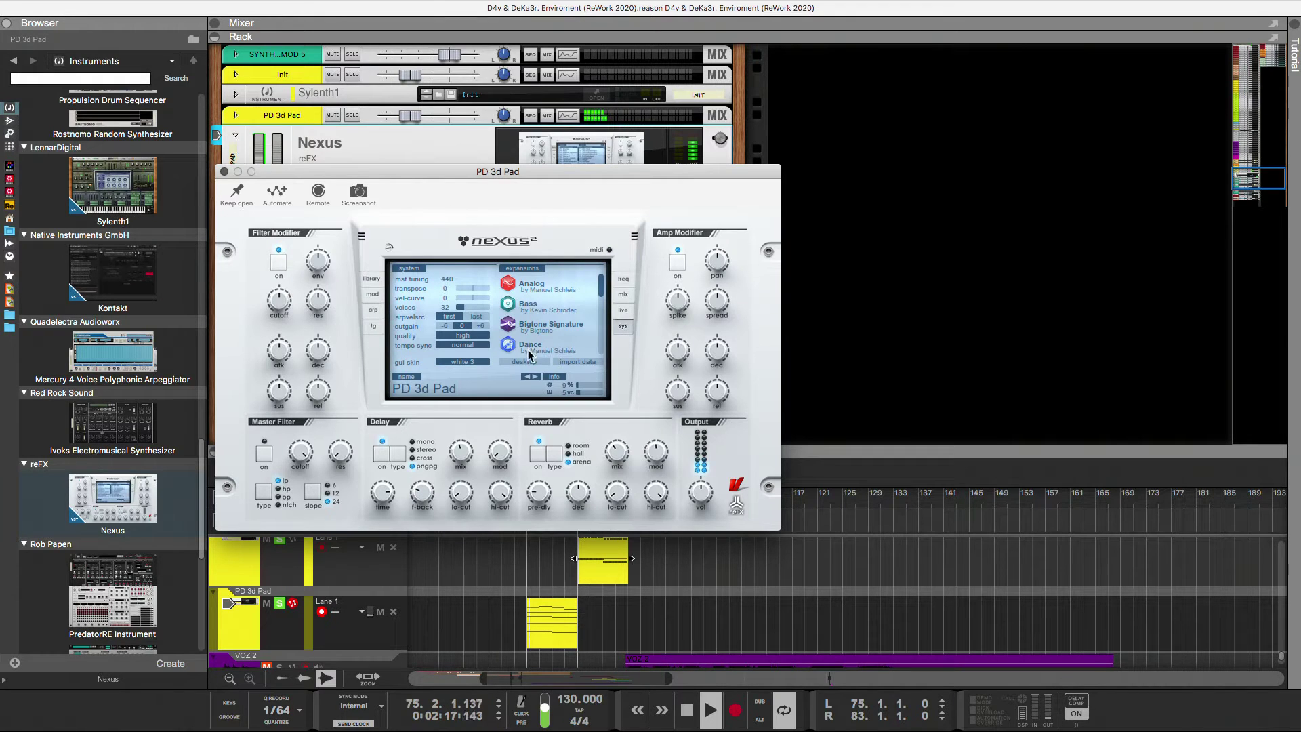
{"action": "left_click", "coordinate": [468, 335]}
{"action": "left_click", "coordinate": [475, 366]}
{"action": "left_click_drag", "start_coordinate": [466, 309], "coordinate": [483, 307]}
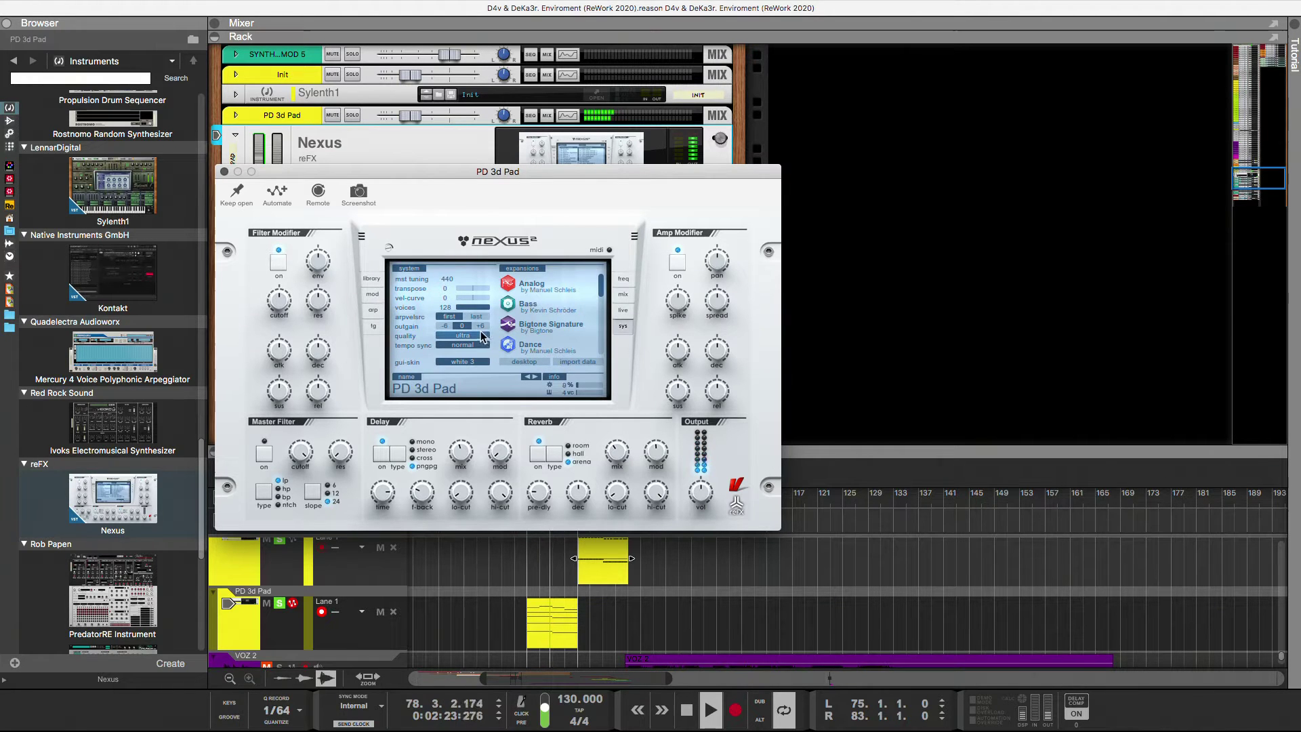
Change the Nexus GUI skin to black (matrix) and return to the preset library
{"action": "left_click", "coordinate": [473, 362]}
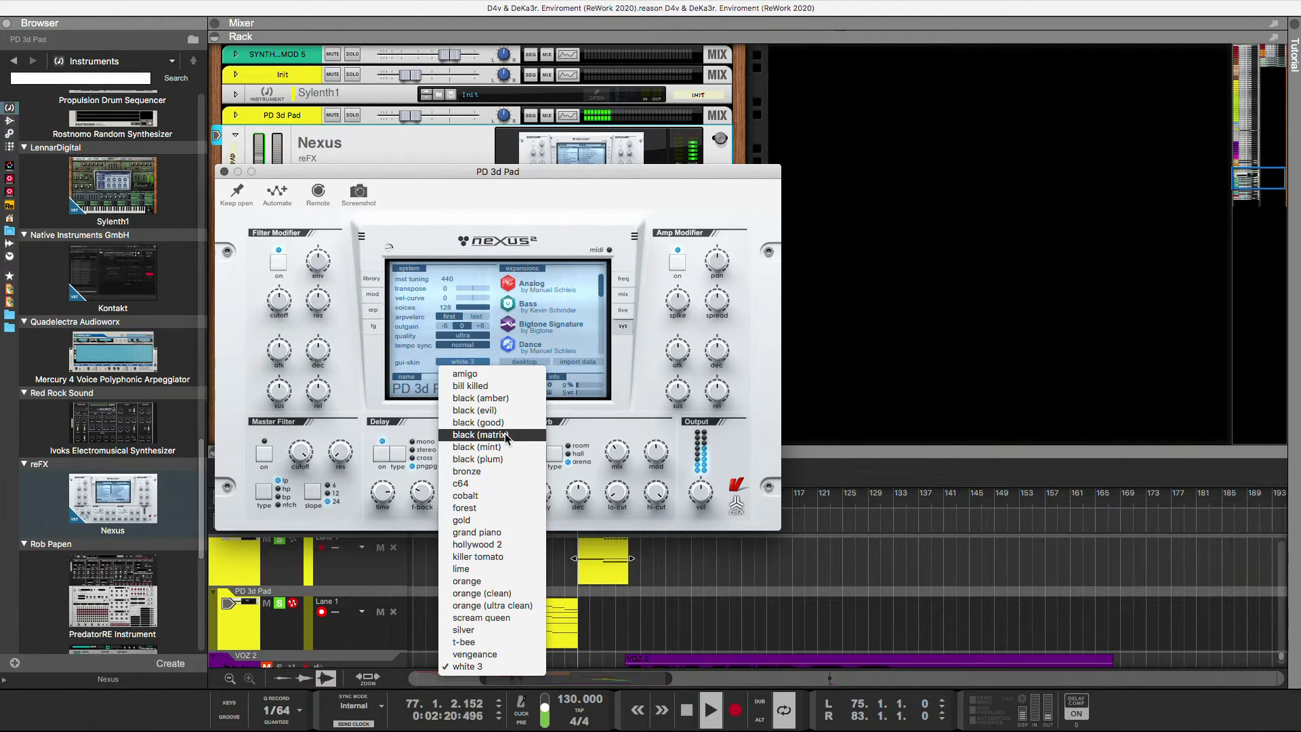
{"action": "left_click", "coordinate": [519, 417]}
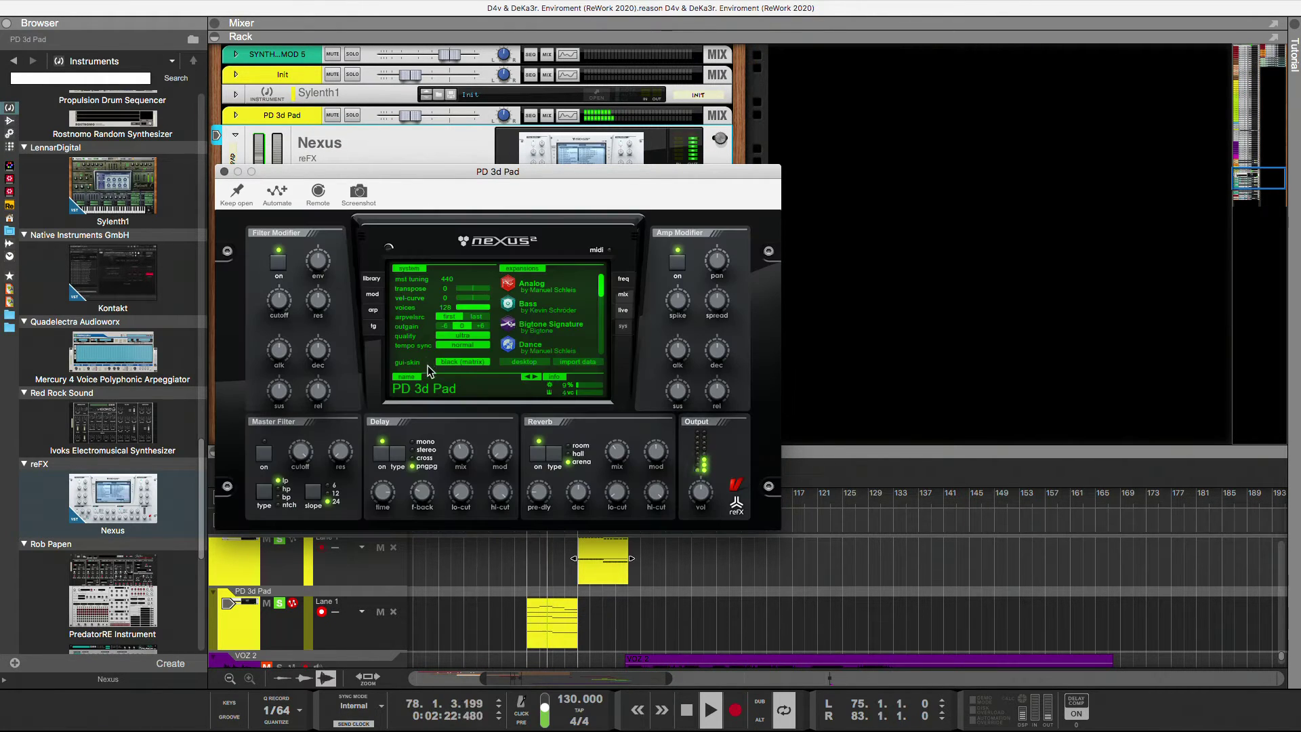
{"action": "left_click", "coordinate": [371, 278]}
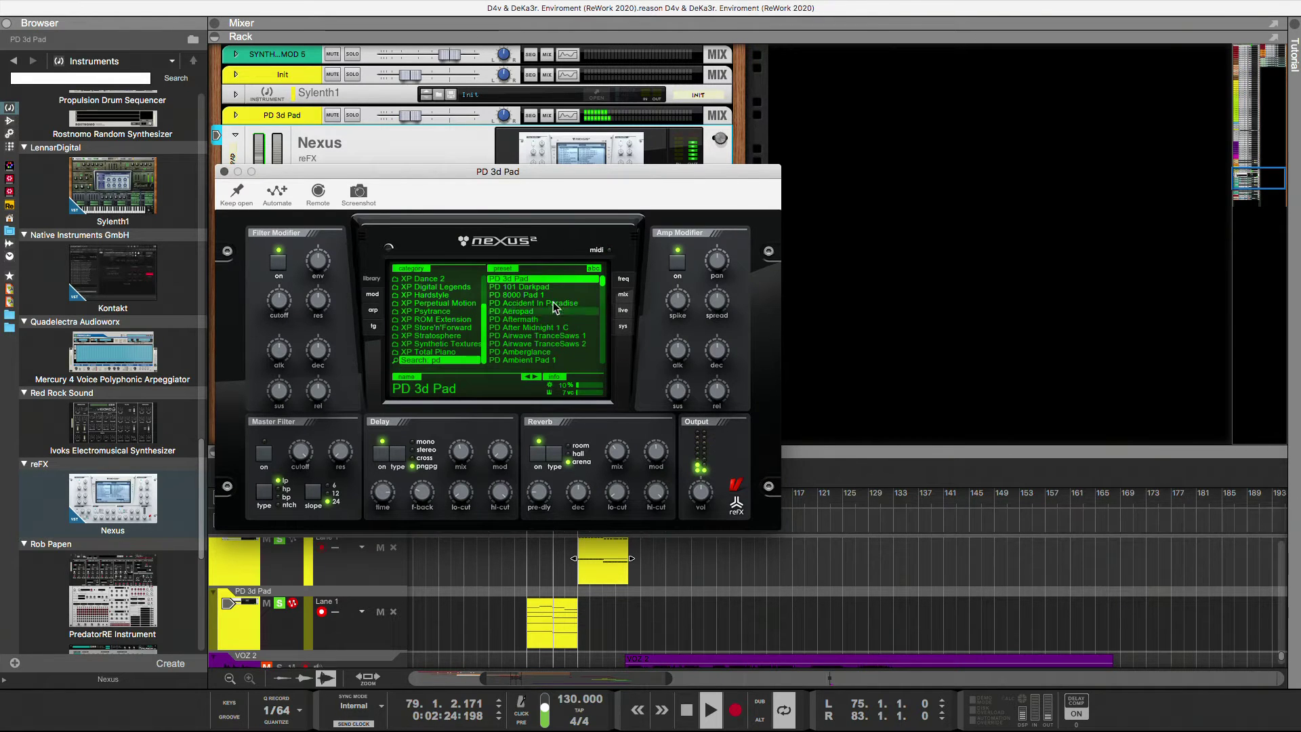
Audition the pad presets one after another from PD 101 Darkpad through PD Amberglance while the loop plays
{"action": "left_click", "coordinate": [538, 286]}
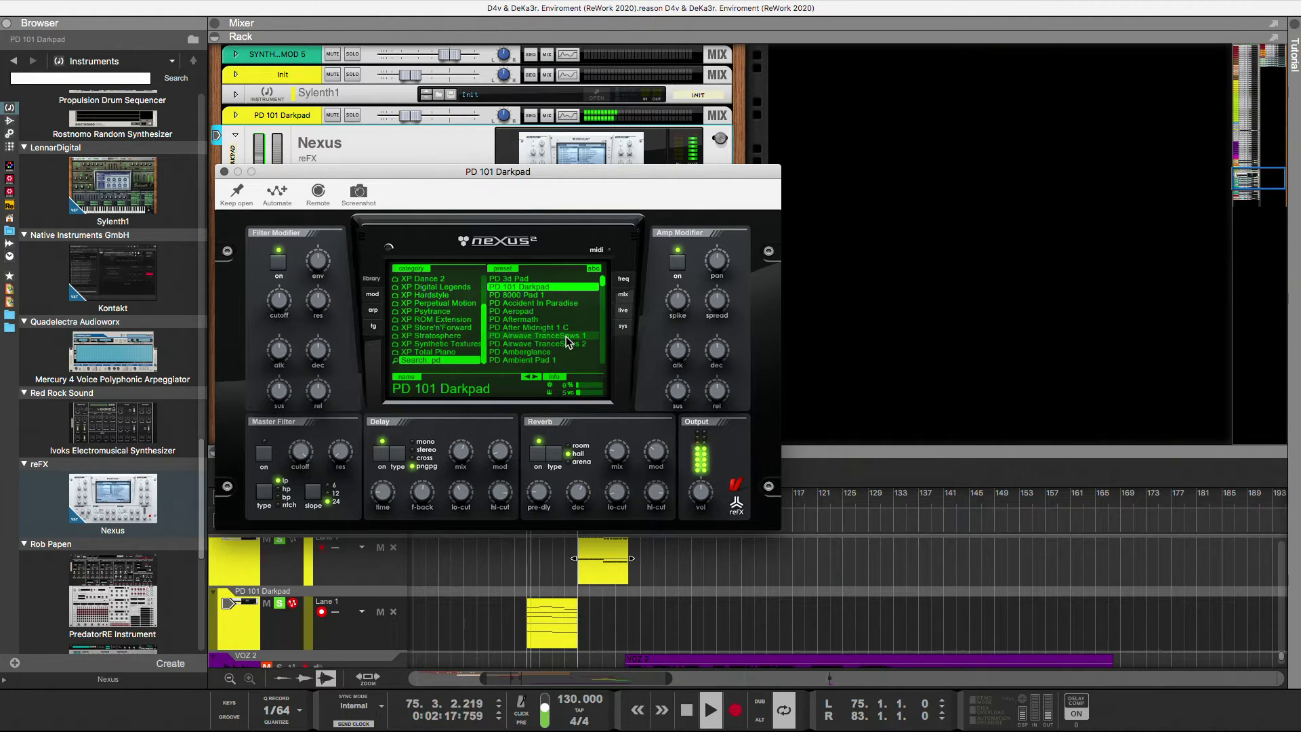
{"action": "key", "text": "Down"}
{"action": "key", "text": "Return"}
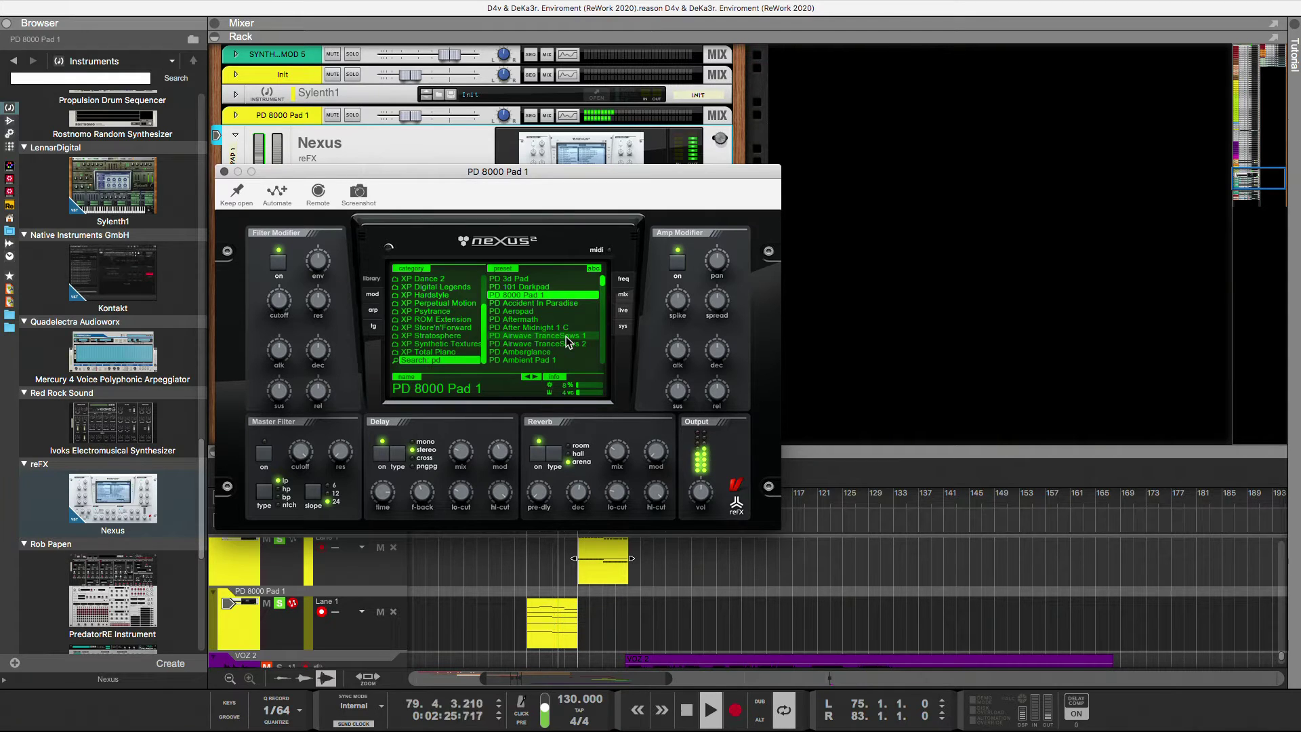
{"action": "key", "text": "Down"}
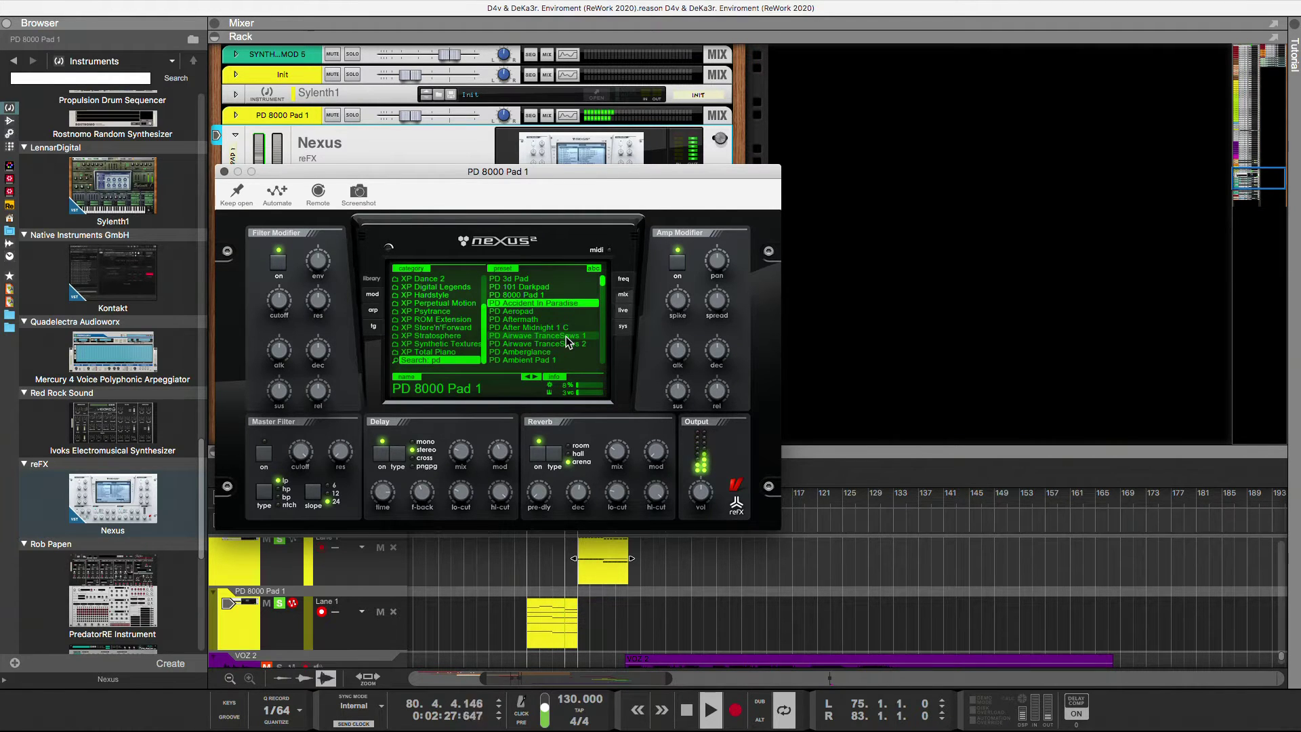
{"action": "key", "text": "Return"}
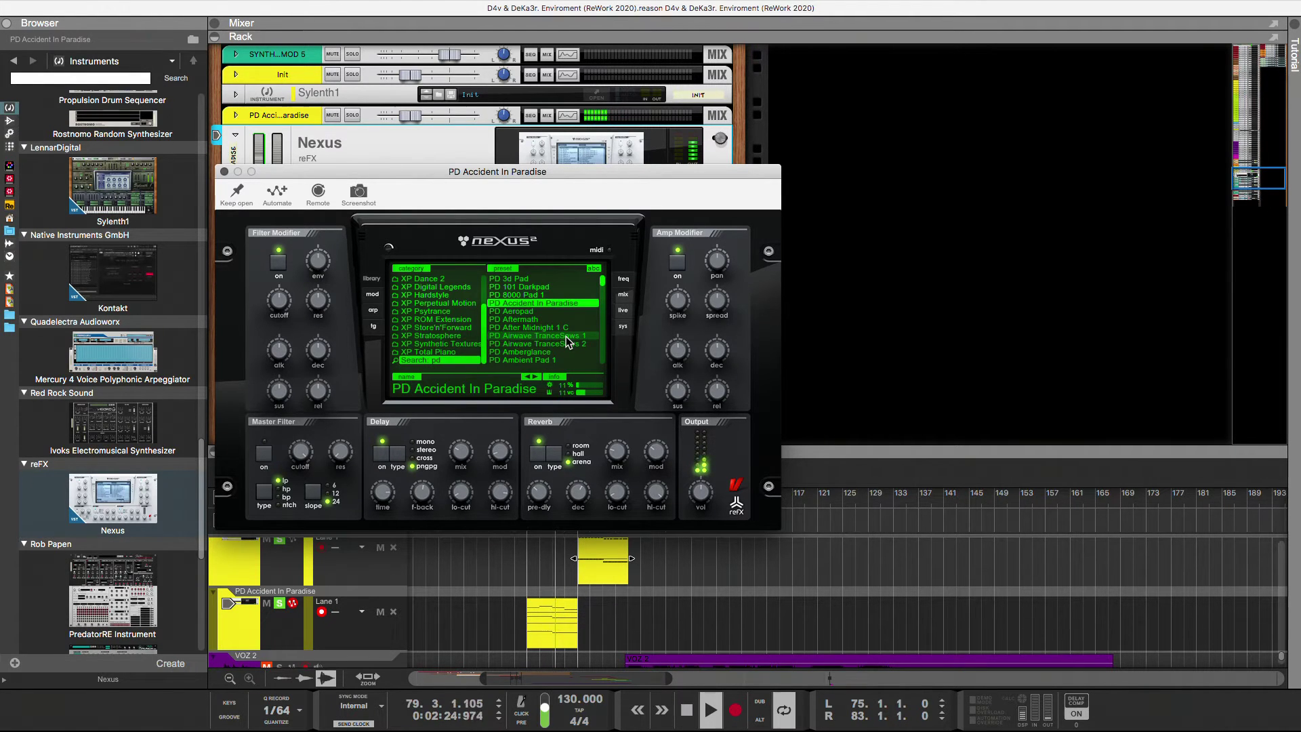
{"action": "key", "text": "Down"}
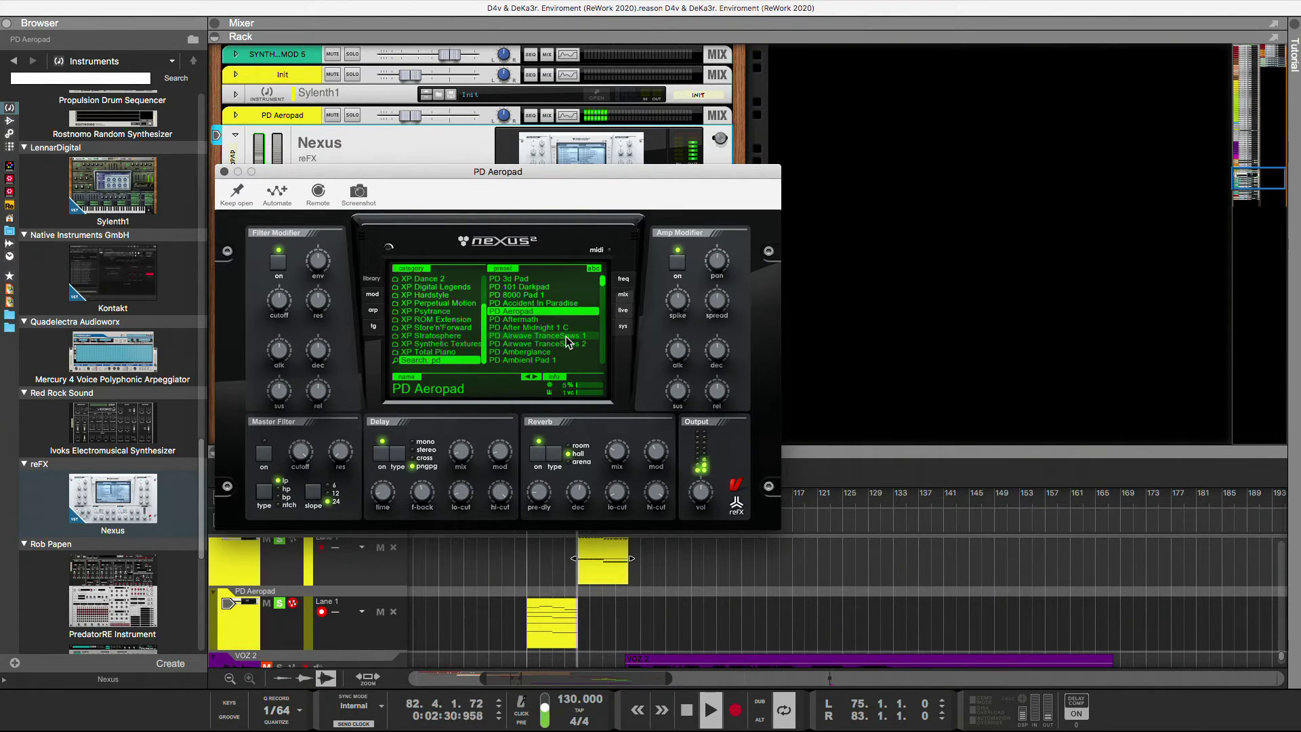
{"action": "key", "text": "Down"}
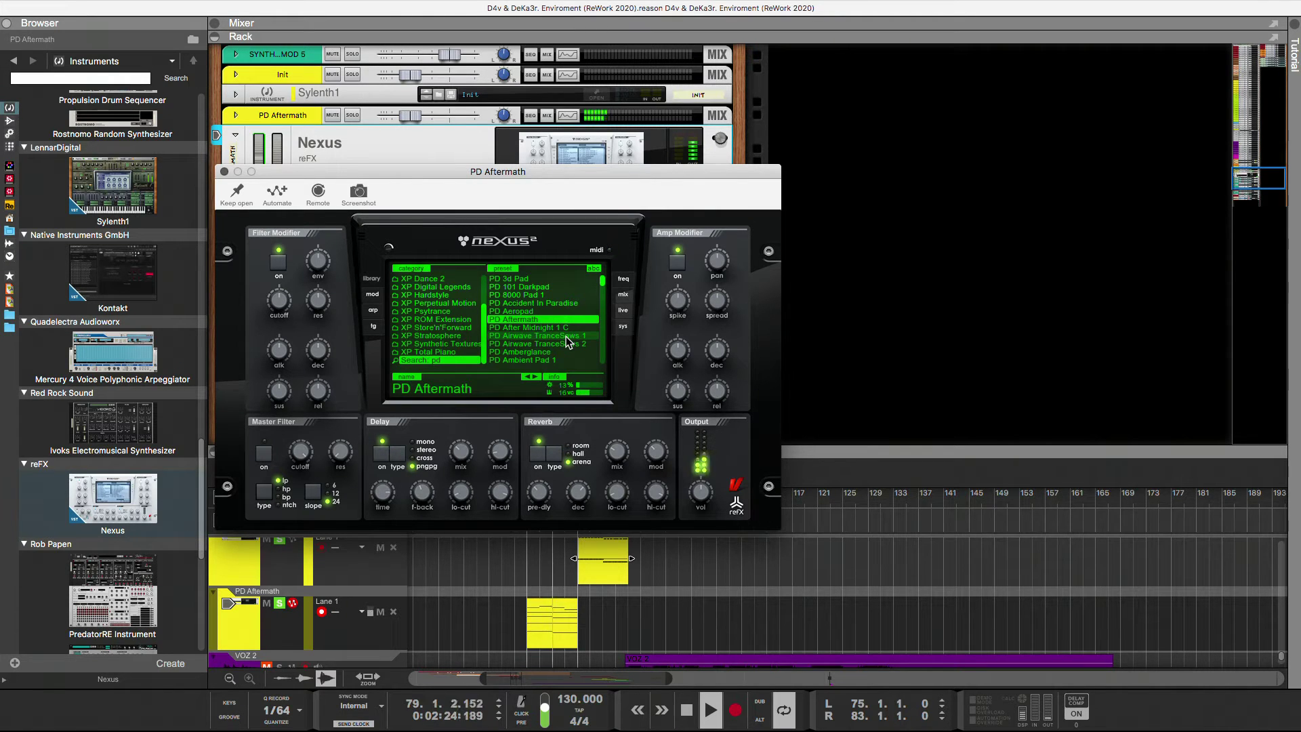
{"action": "key", "text": "Down"}
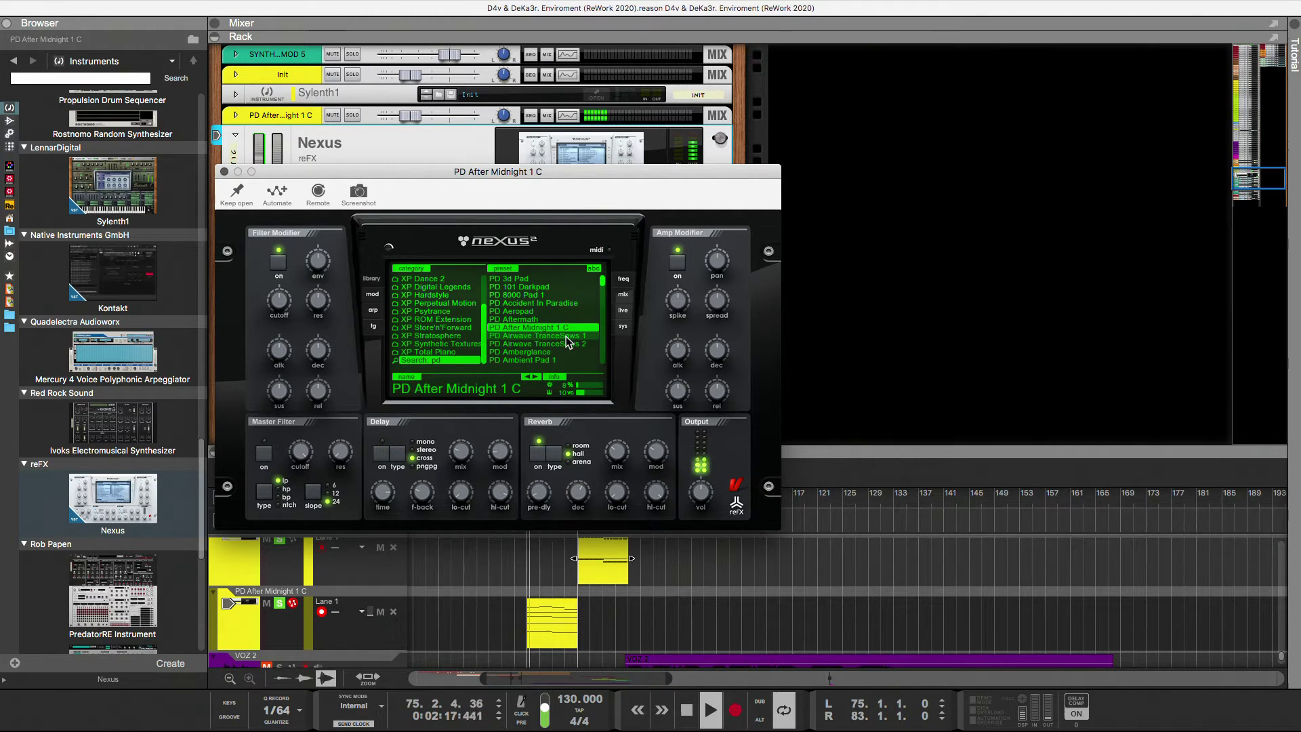
{"action": "key", "text": "Down"}
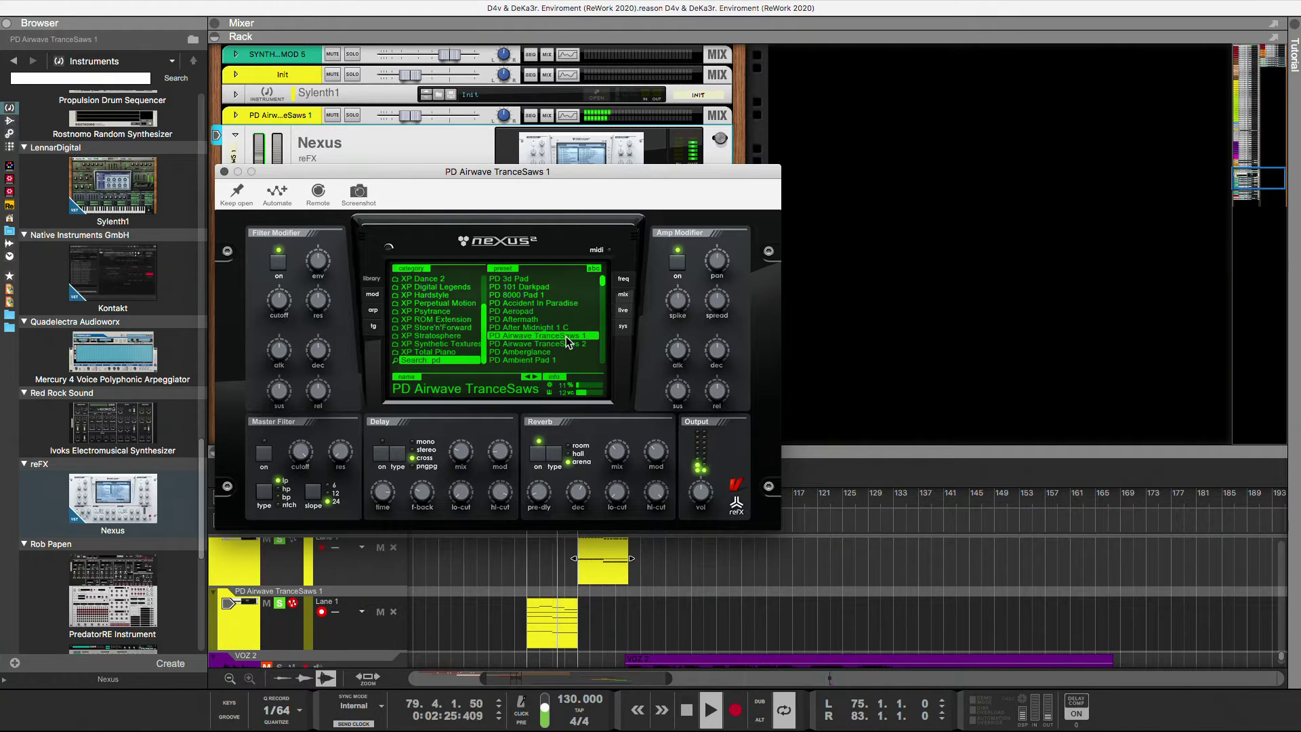
{"action": "key", "text": "Down"}
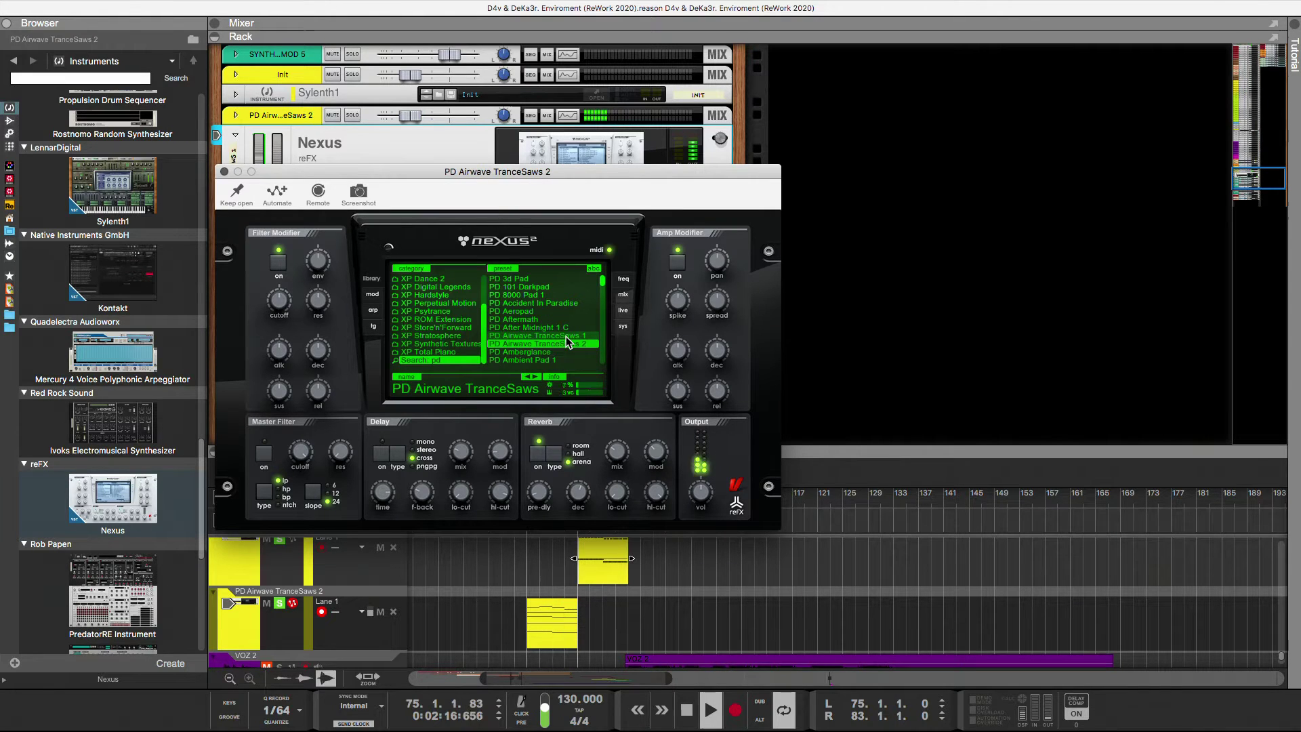
{"action": "key", "text": "Down"}
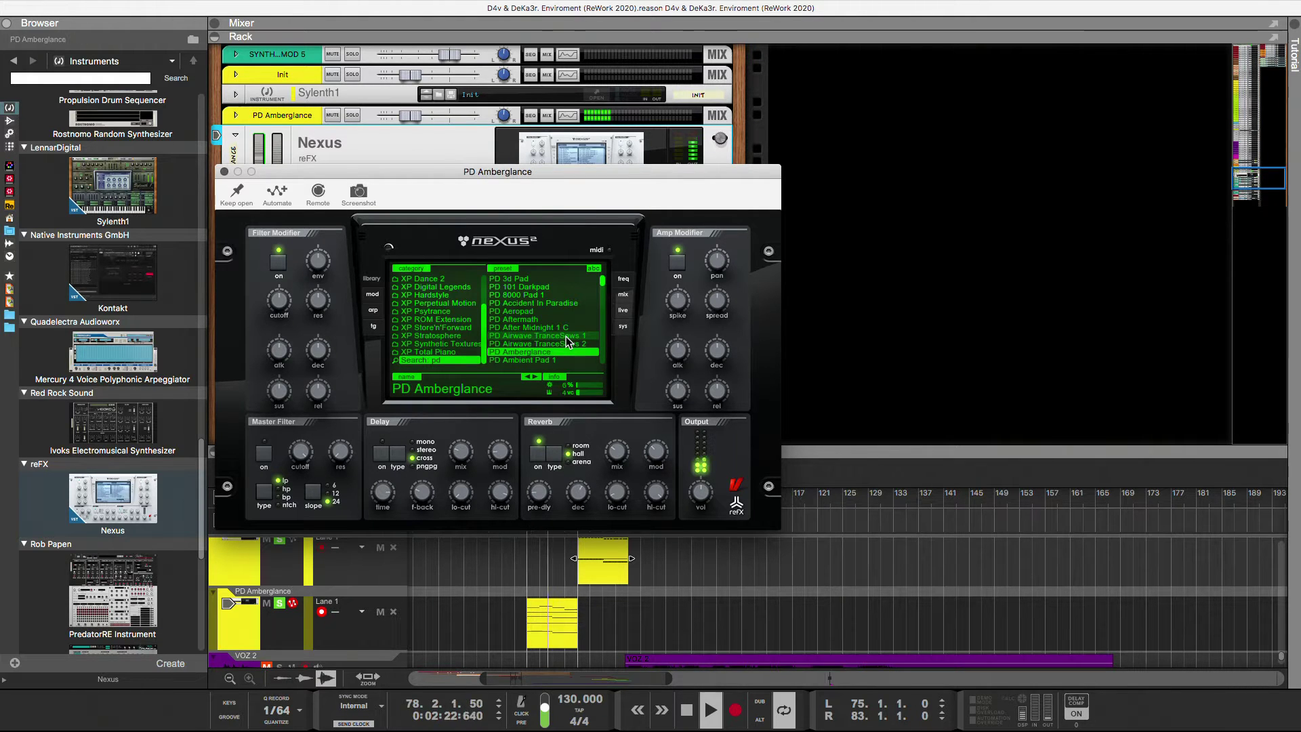
Check the XP Store'n'Forward category, return to the "pd" search results and load PD Aftermath
{"action": "left_click", "coordinate": [458, 329]}
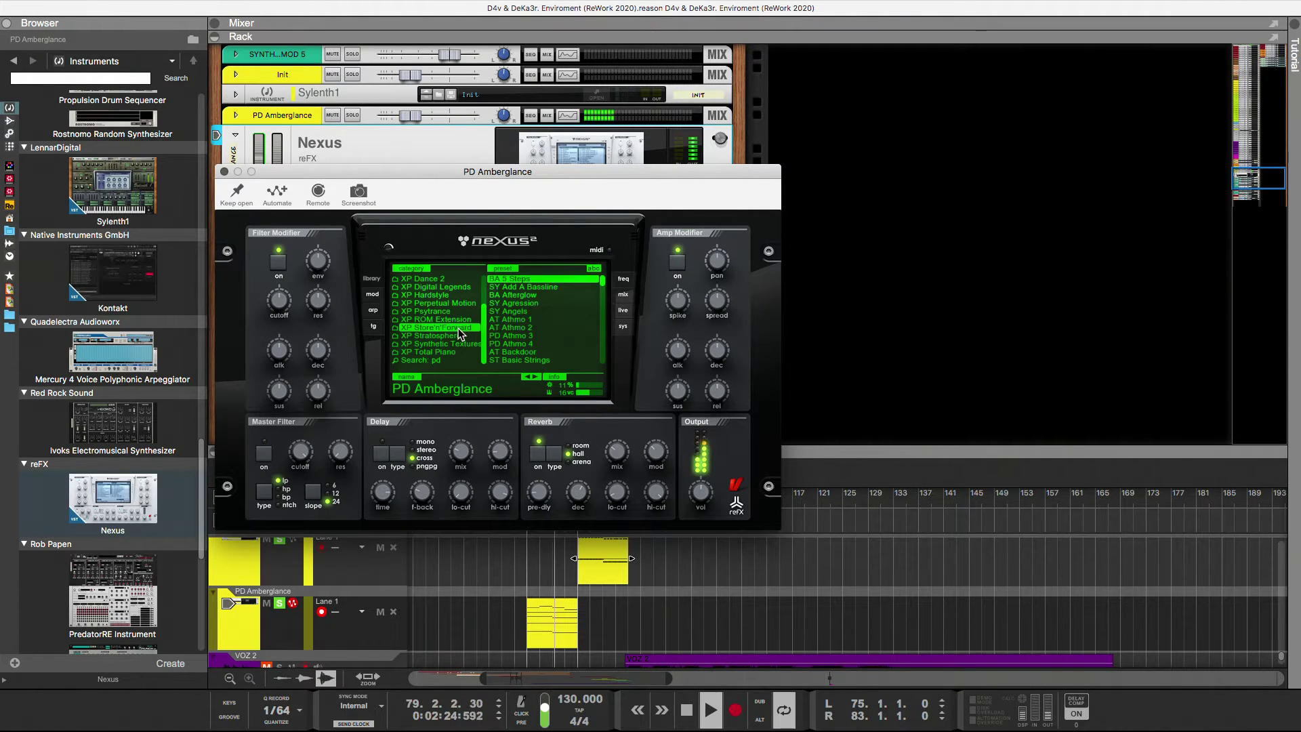
{"action": "left_click", "coordinate": [507, 272]}
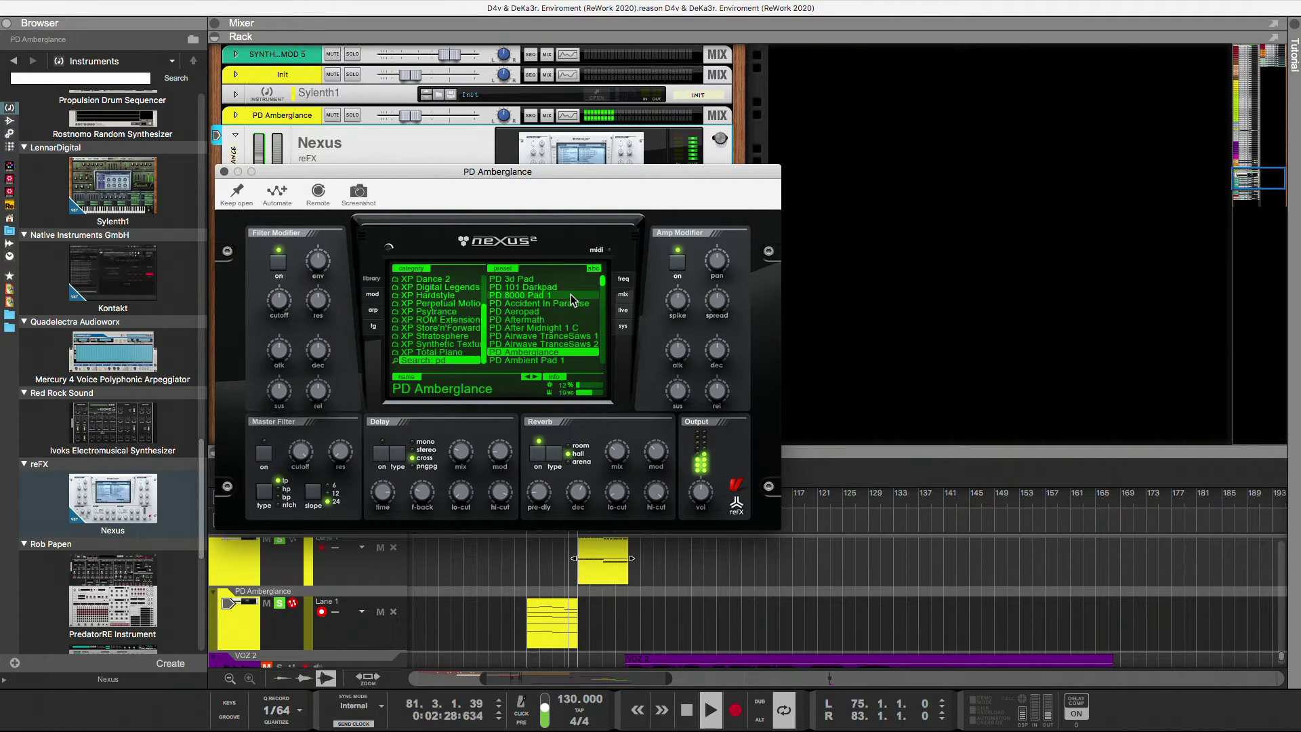
{"action": "left_click", "coordinate": [538, 295]}
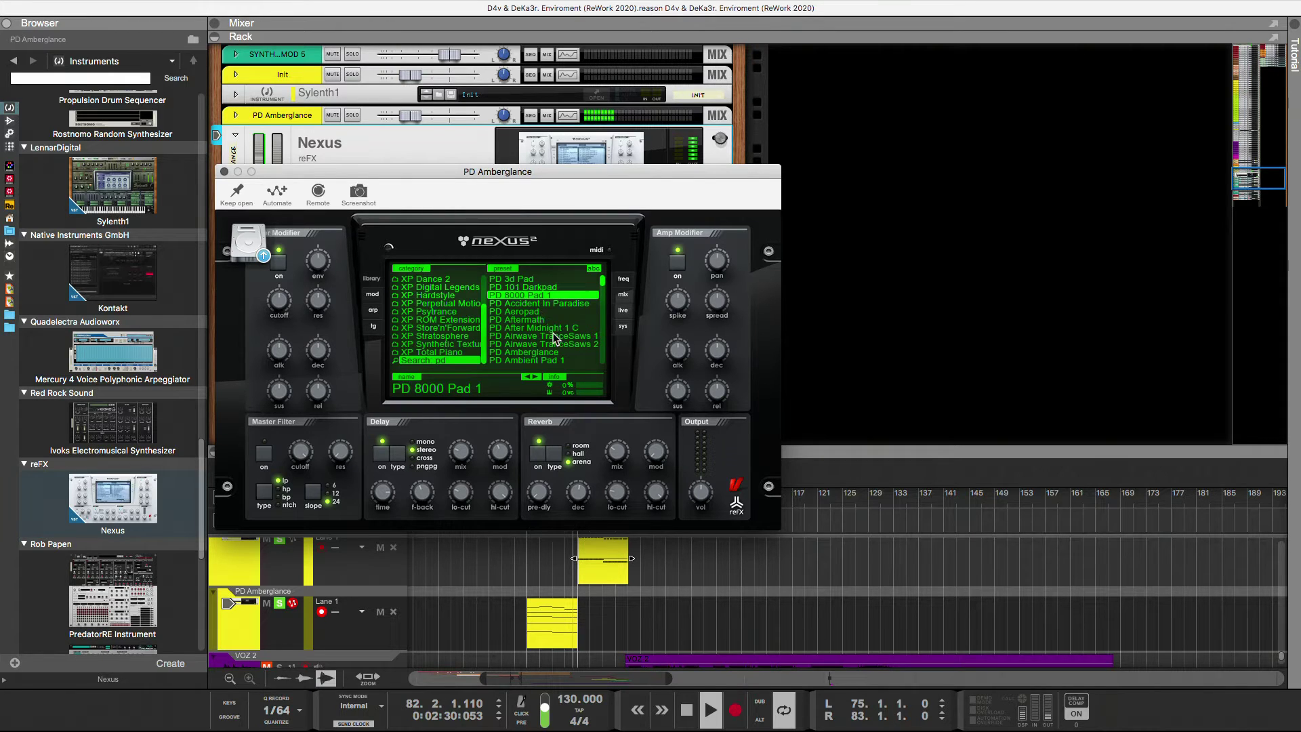
{"action": "key", "text": "Down"}
{"action": "key", "text": "Down"}
{"action": "key", "text": "Down"}
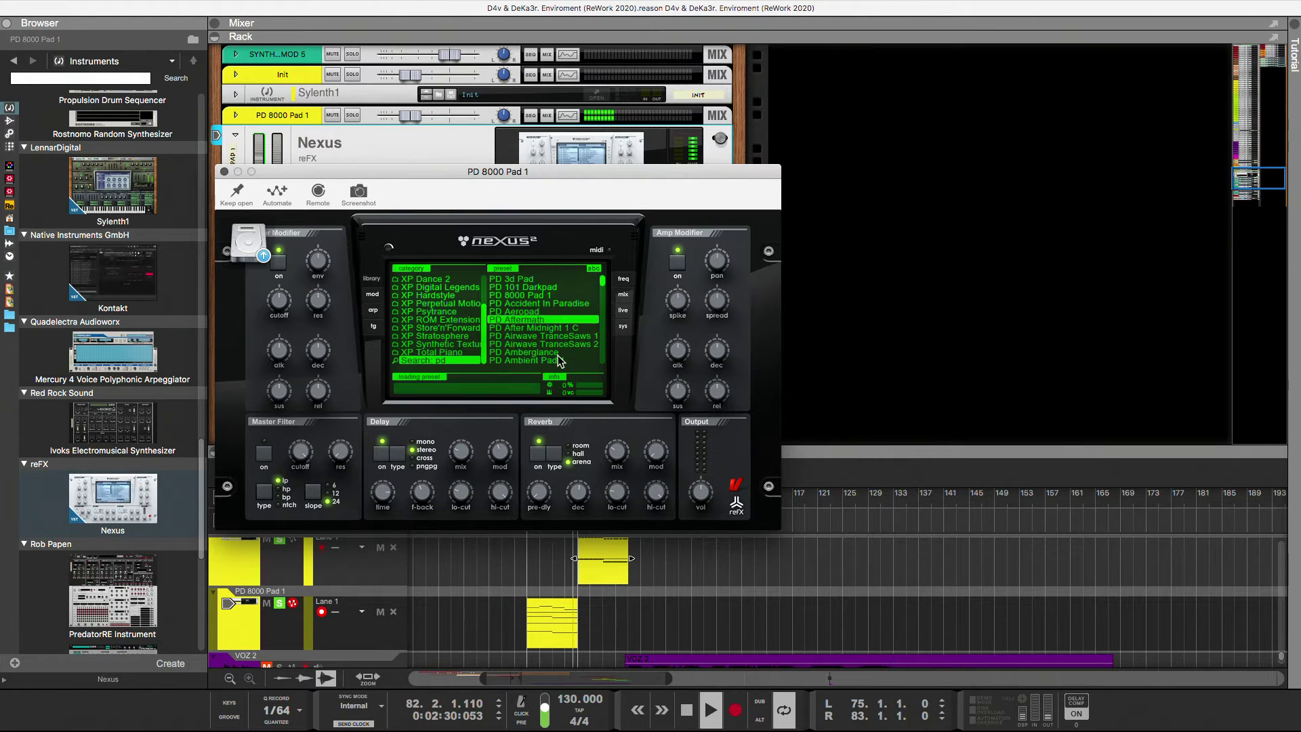
Check the XP Stratosphere category, return to the "pd" search results and delete that search from the category list
{"action": "left_click", "coordinate": [454, 336]}
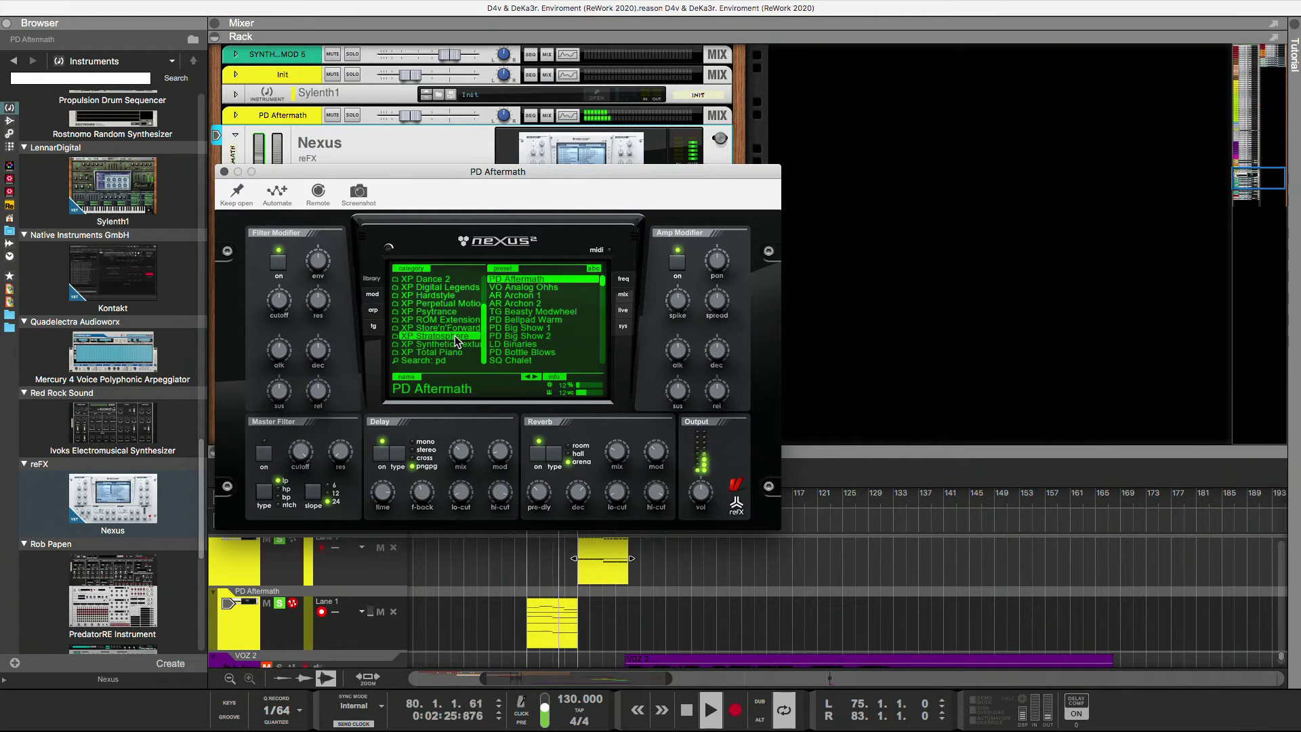
{"action": "left_click", "coordinate": [506, 273]}
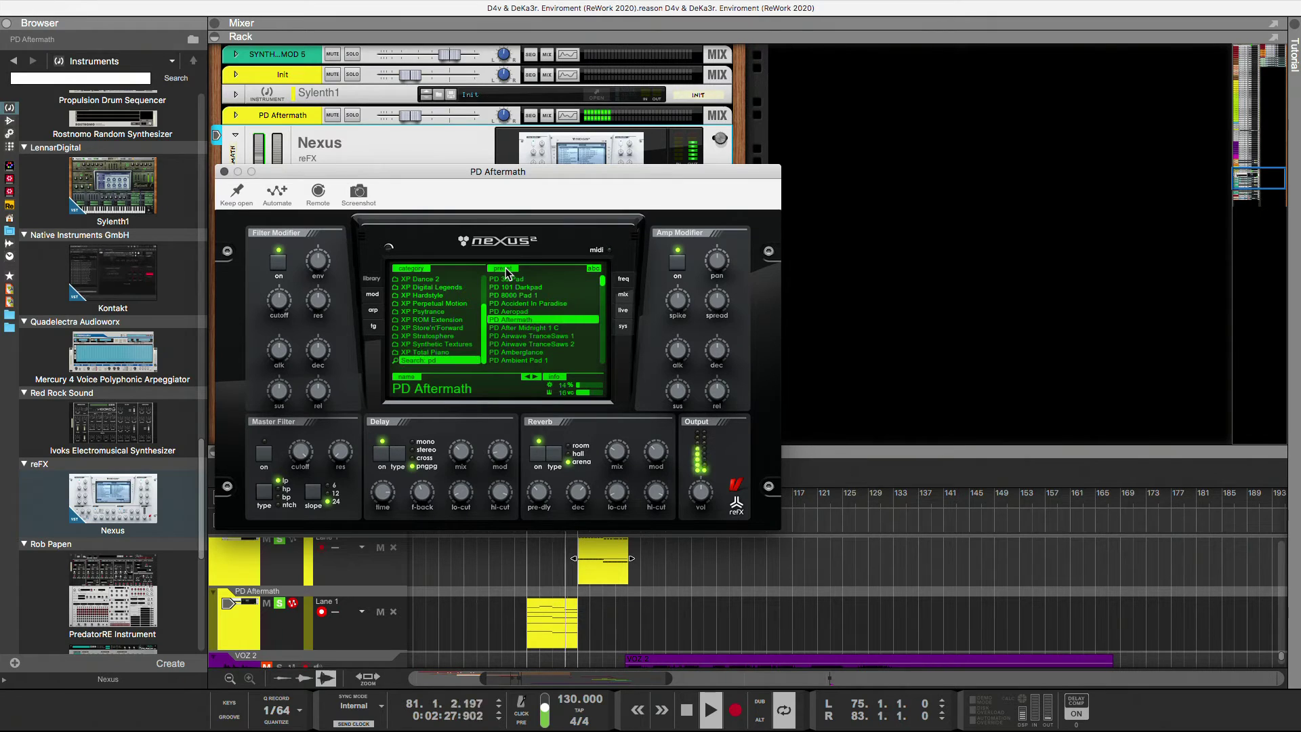
{"action": "right_click", "coordinate": [439, 362]}
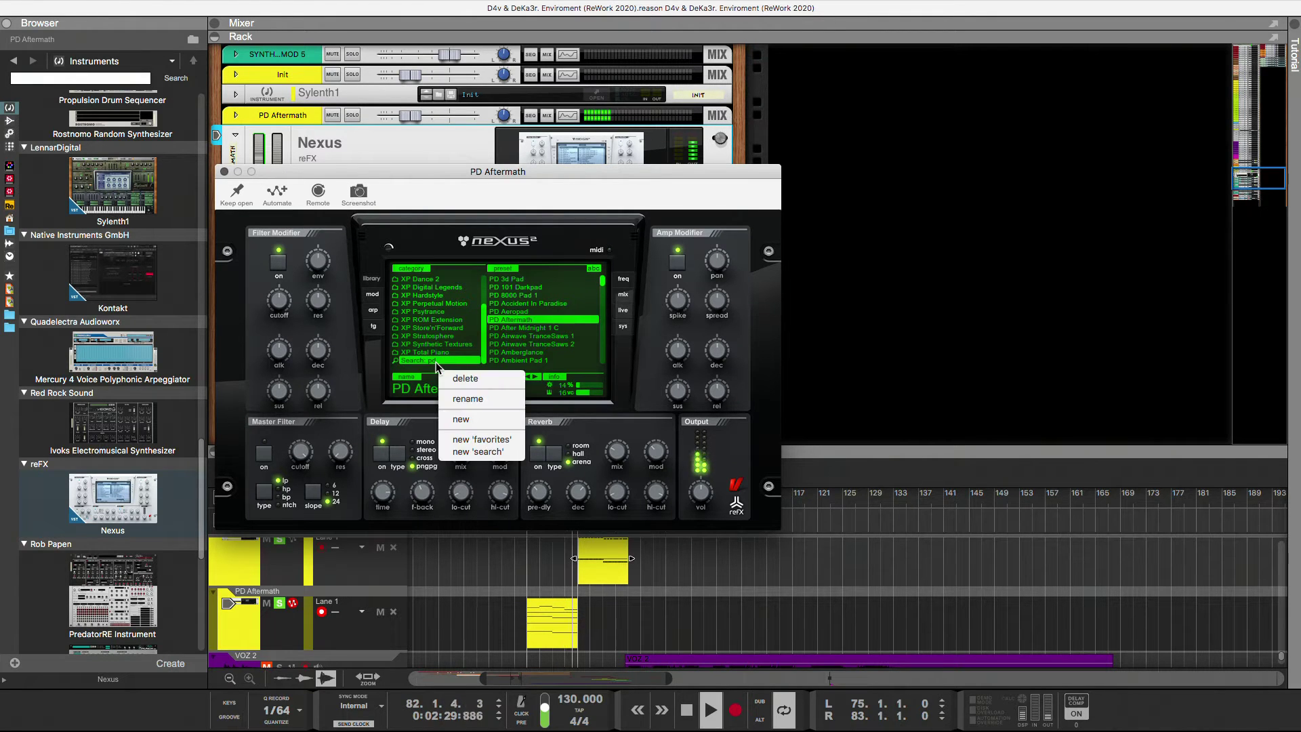
{"action": "left_click", "coordinate": [457, 386]}
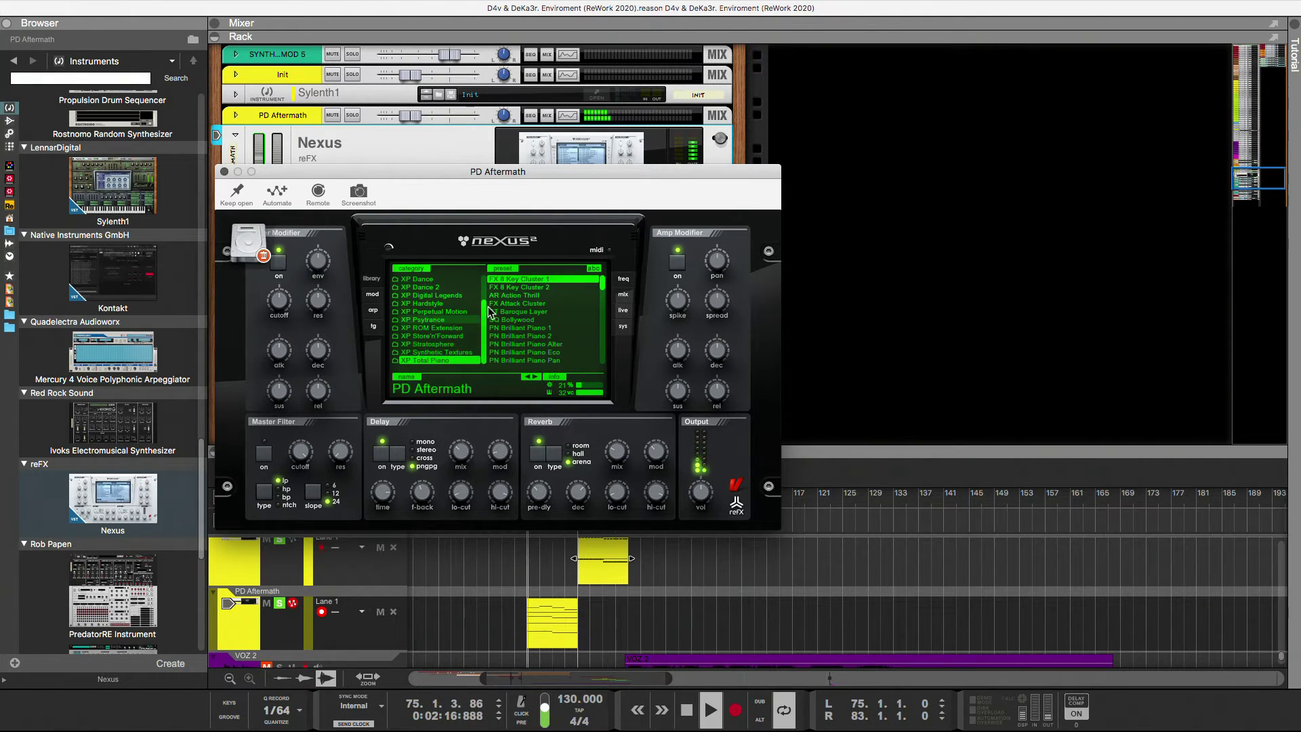
Sort the preset list by category and load PD Bellpad Warm from the XP Stratosphere expansion
{"action": "left_click", "coordinate": [504, 271]}
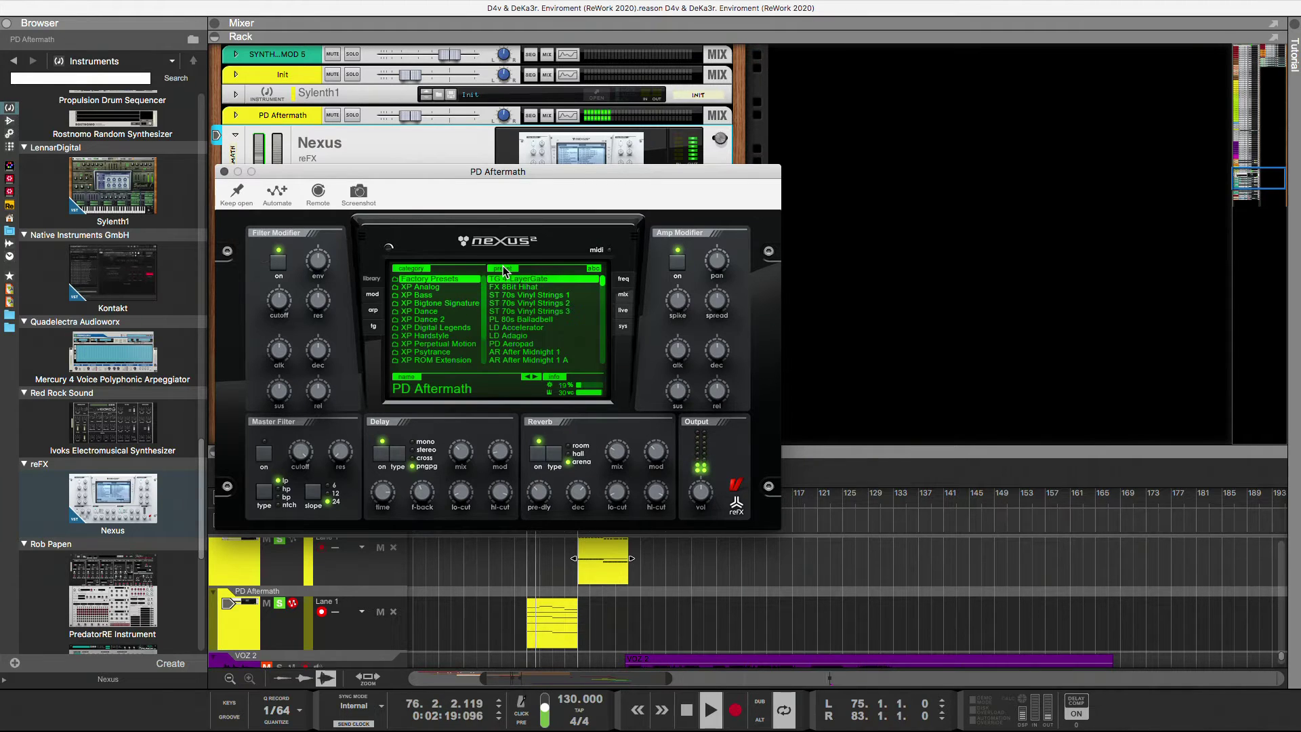
{"action": "left_click", "coordinate": [594, 269]}
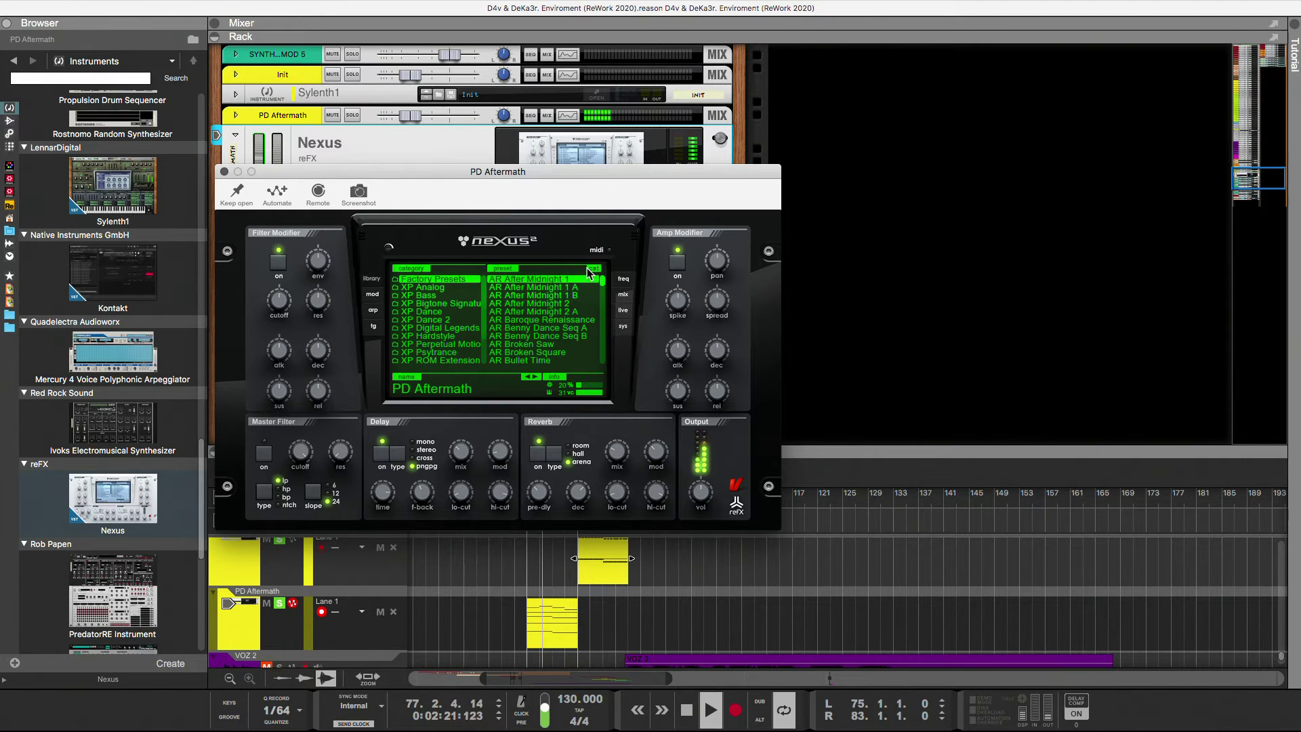
{"action": "scroll", "coordinate": [458, 352], "scroll_direction": "down", "scroll_amount": 2}
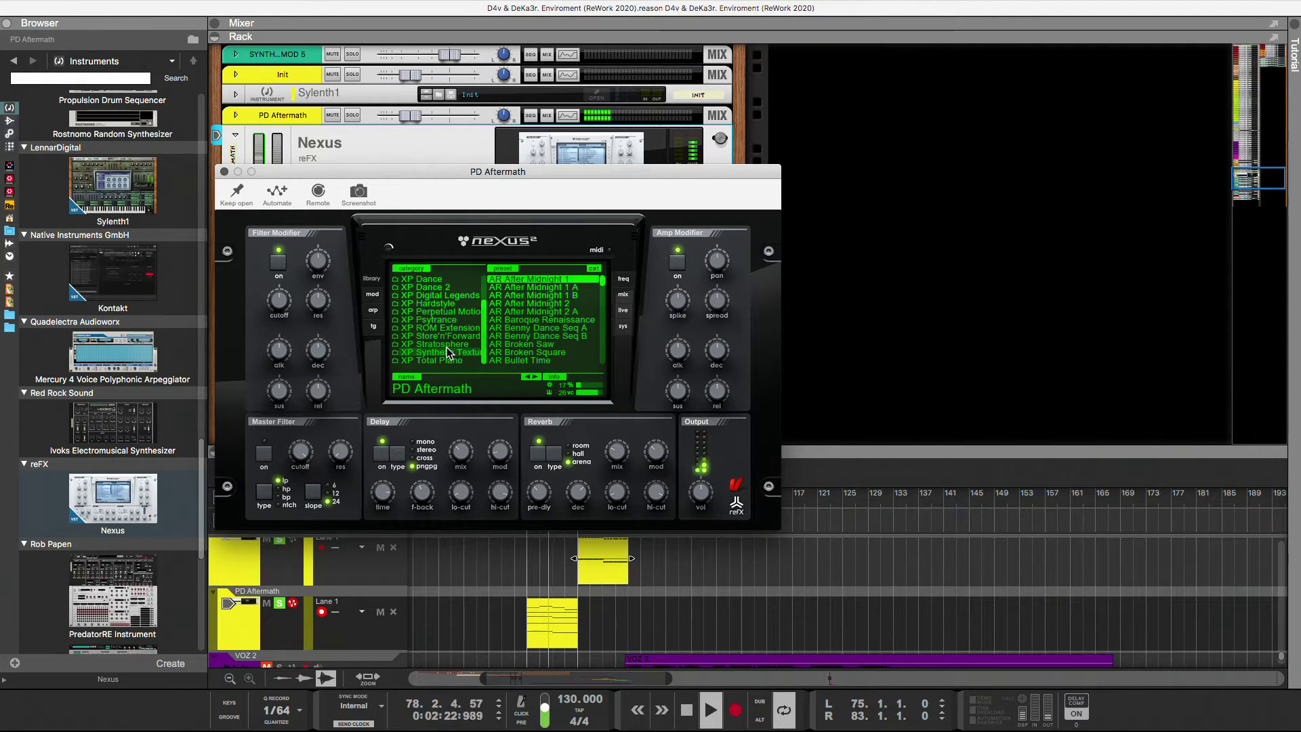
{"action": "left_click", "coordinate": [445, 345]}
{"action": "scroll", "coordinate": [544, 305], "scroll_direction": "down", "scroll_amount": 4}
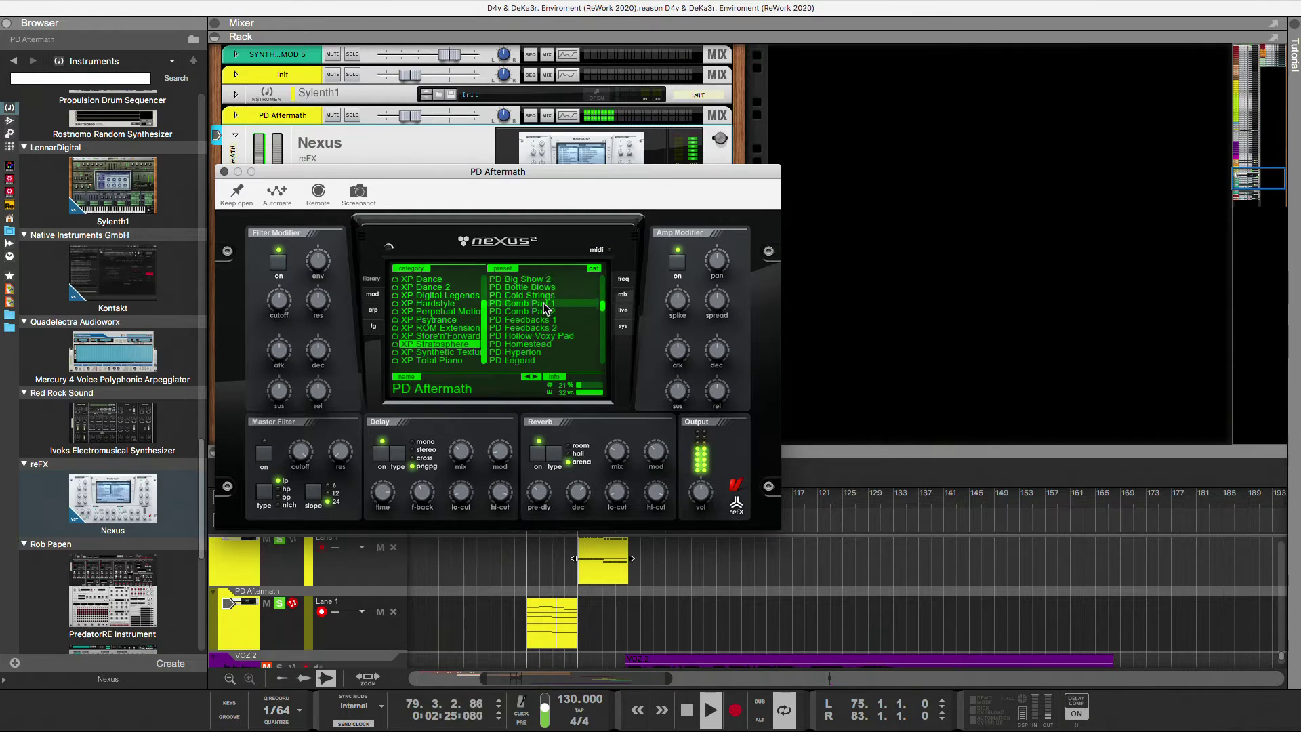
{"action": "scroll", "coordinate": [544, 306], "scroll_direction": "up", "scroll_amount": 4}
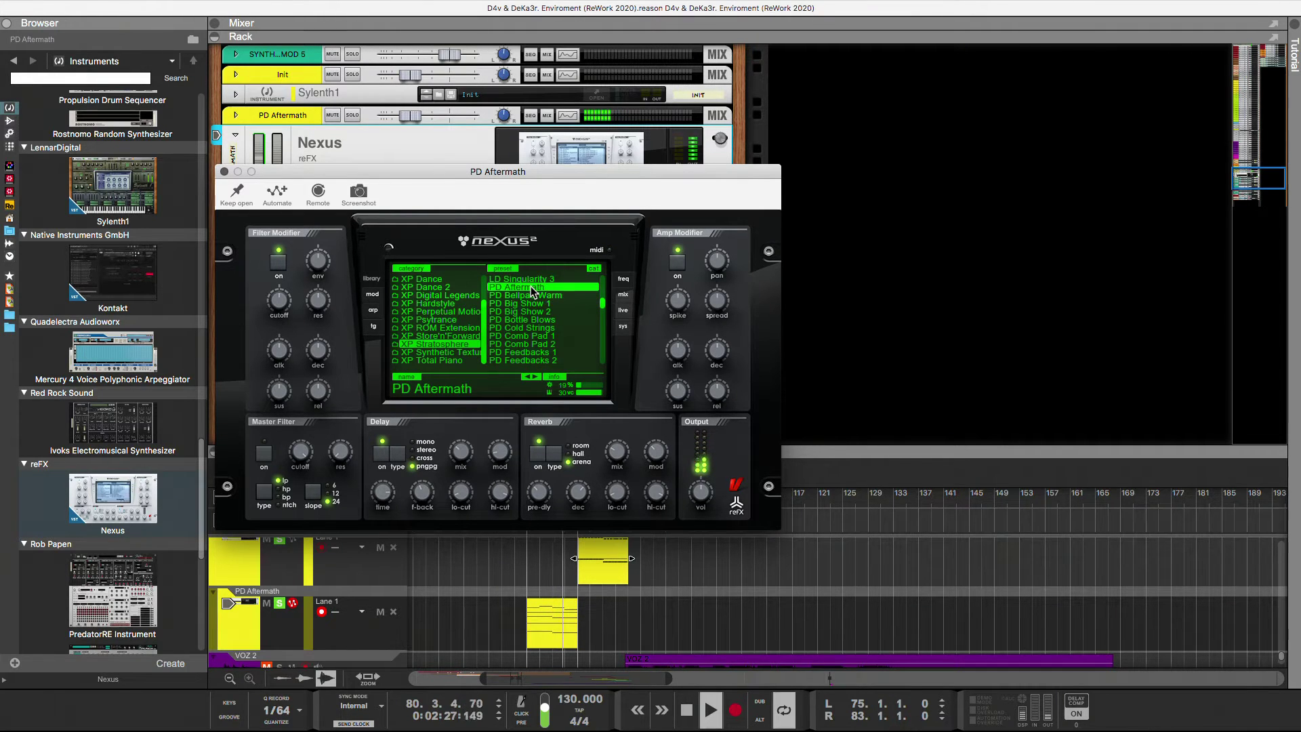
{"action": "left_click", "coordinate": [533, 292]}
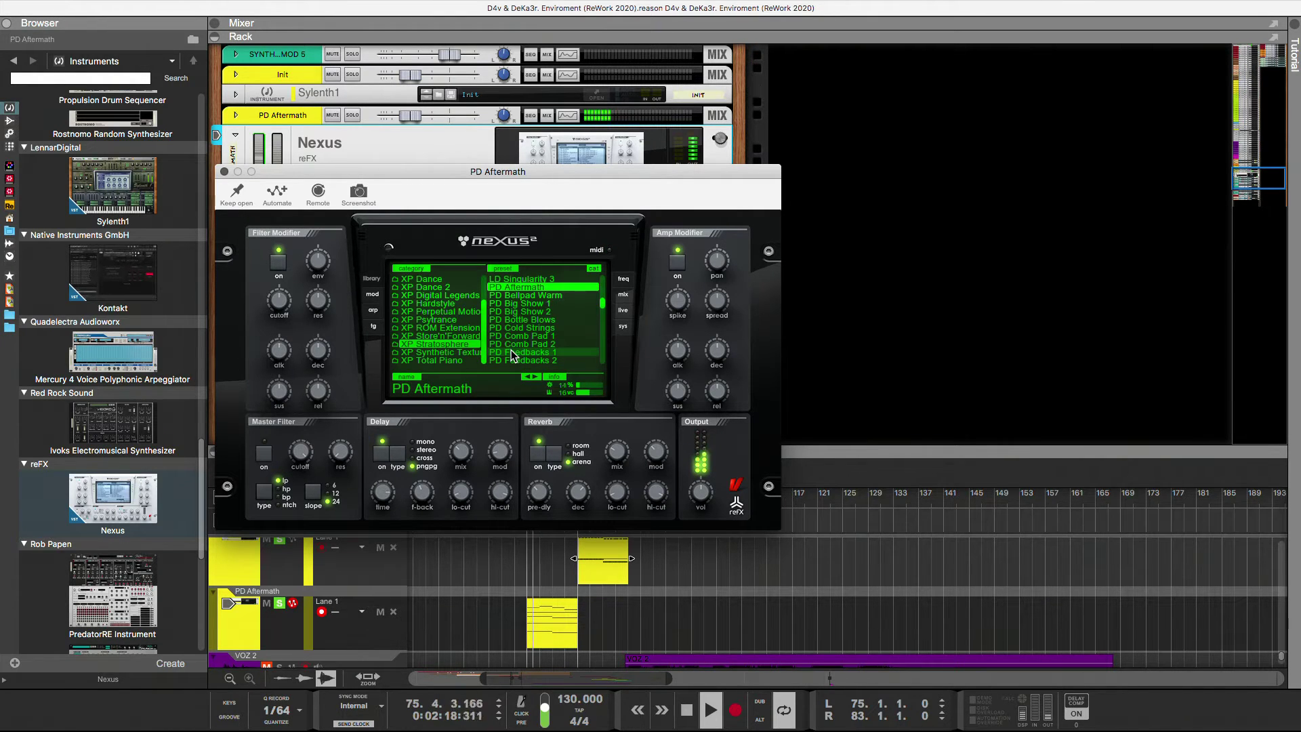
{"action": "key", "text": "Down"}
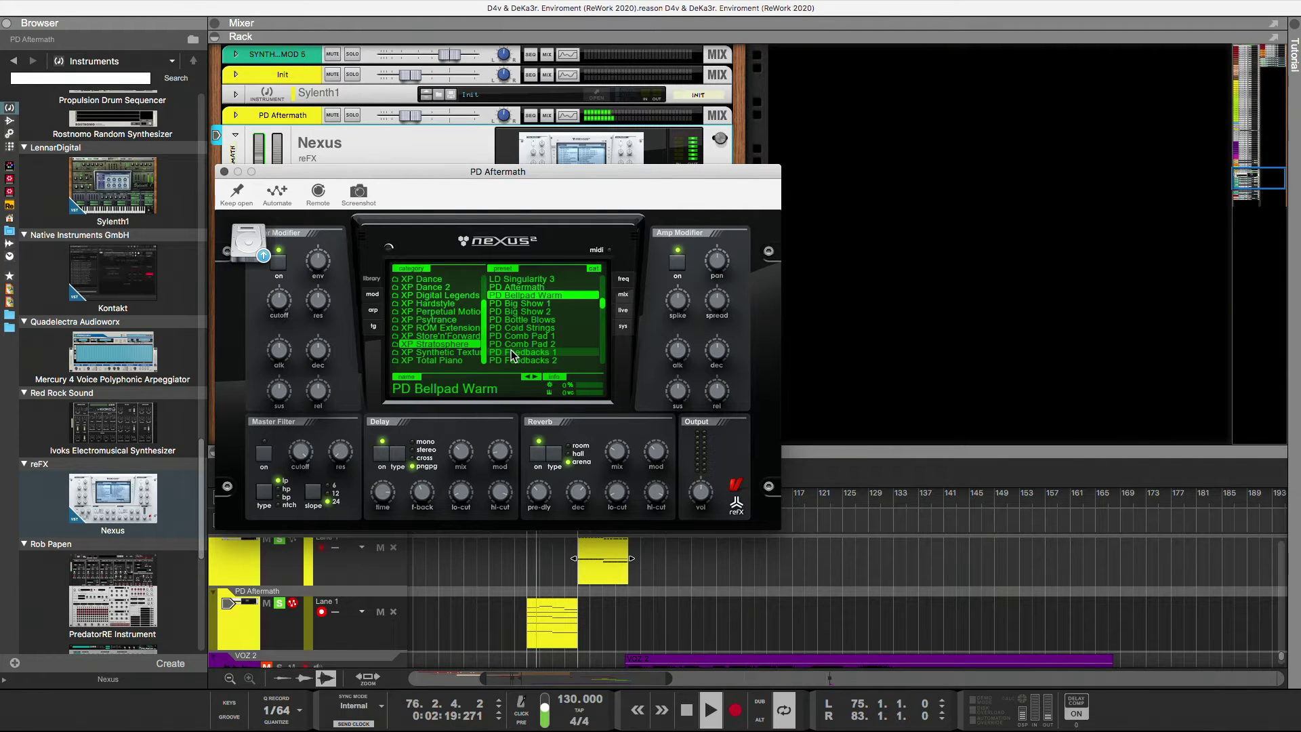
Audition the XP Stratosphere pads from PD Big Show 1 through PD Homestead over the loop, ending on PD Hyperion
{"action": "key", "text": "Down"}
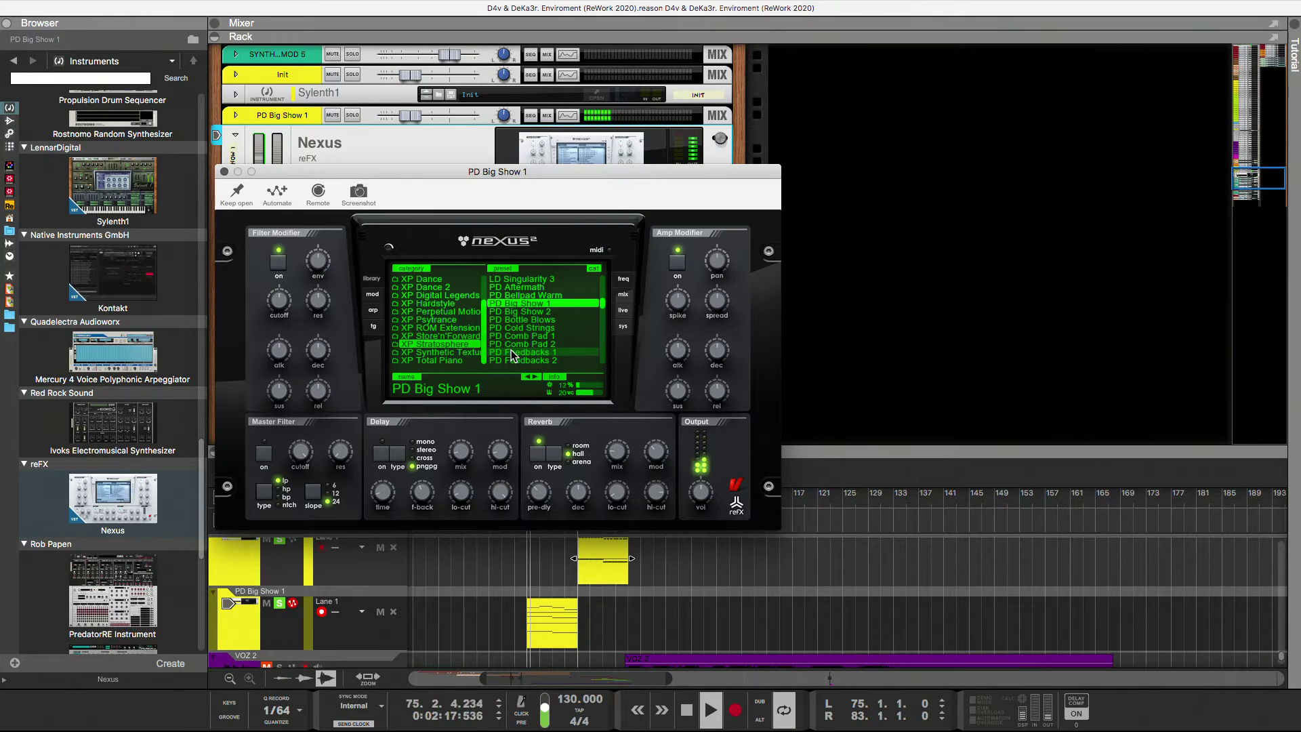
{"action": "key", "text": "Down"}
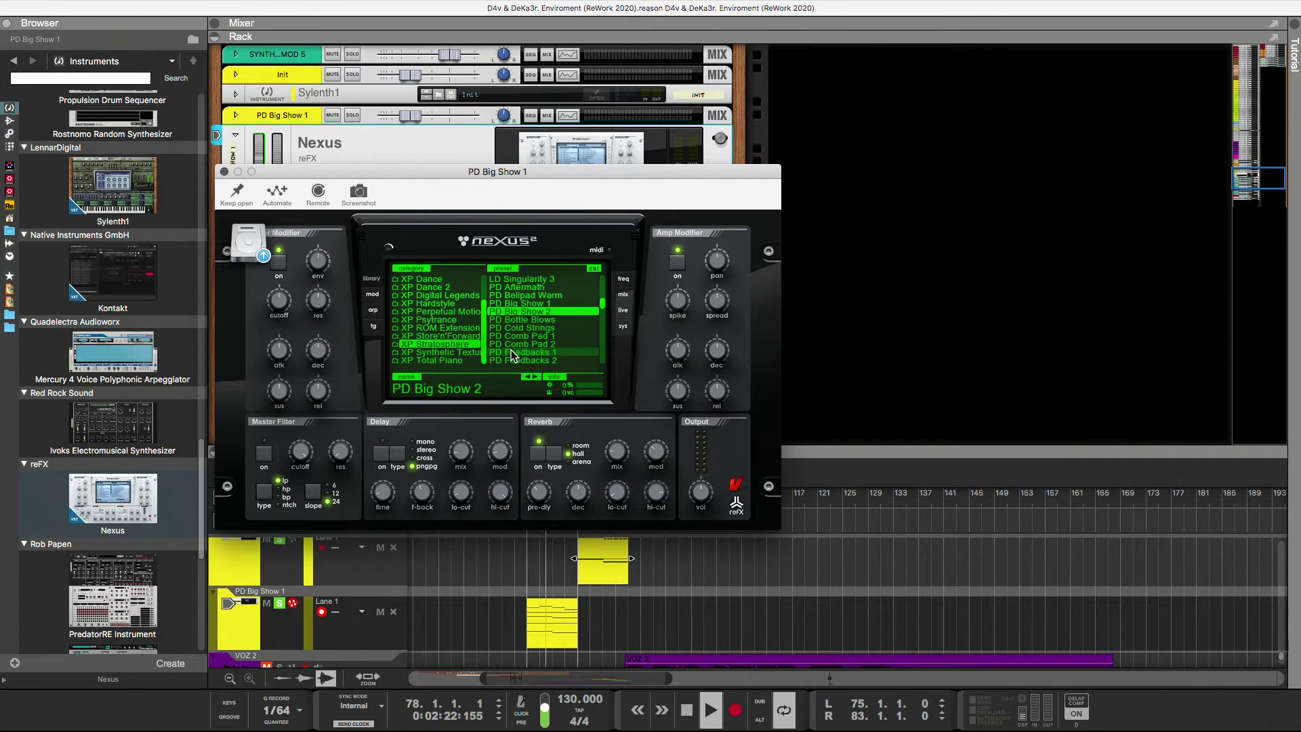
{"action": "key", "text": "space"}
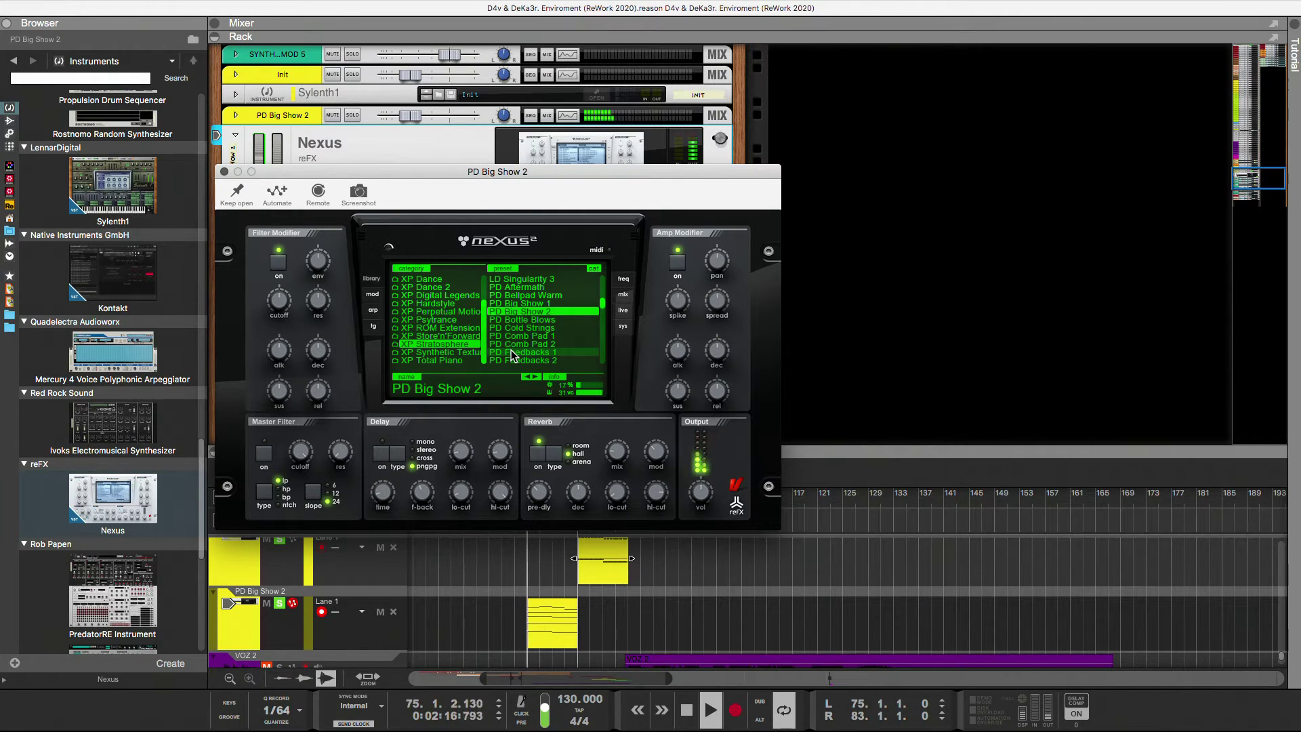
{"action": "key", "text": "Down"}
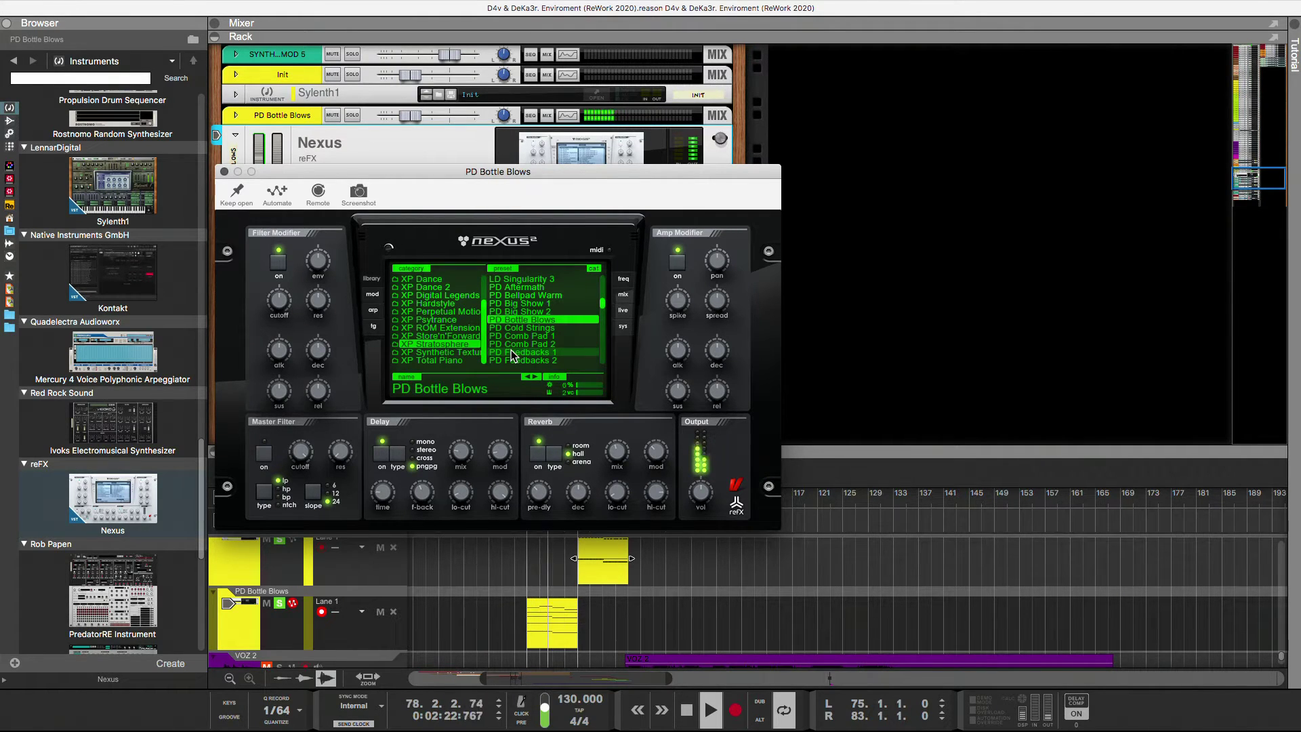
{"action": "key", "text": "Down"}
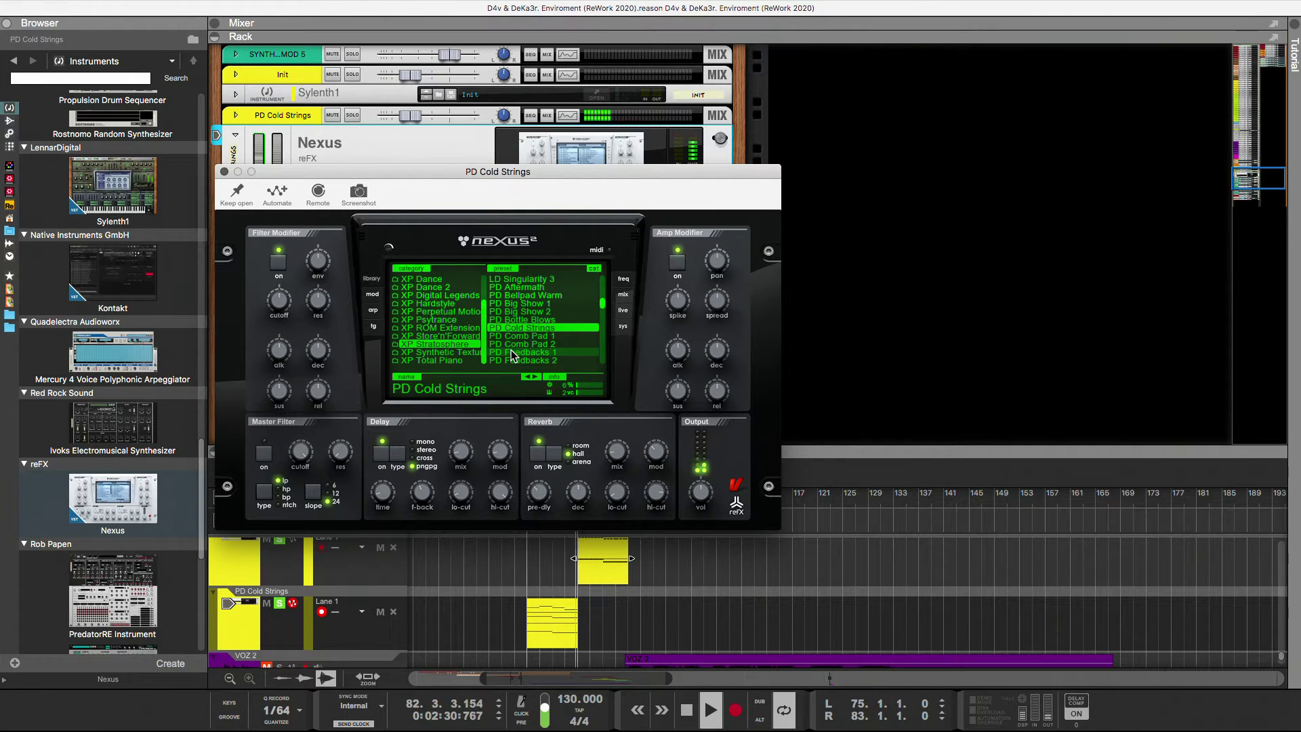
{"action": "key", "text": "Down"}
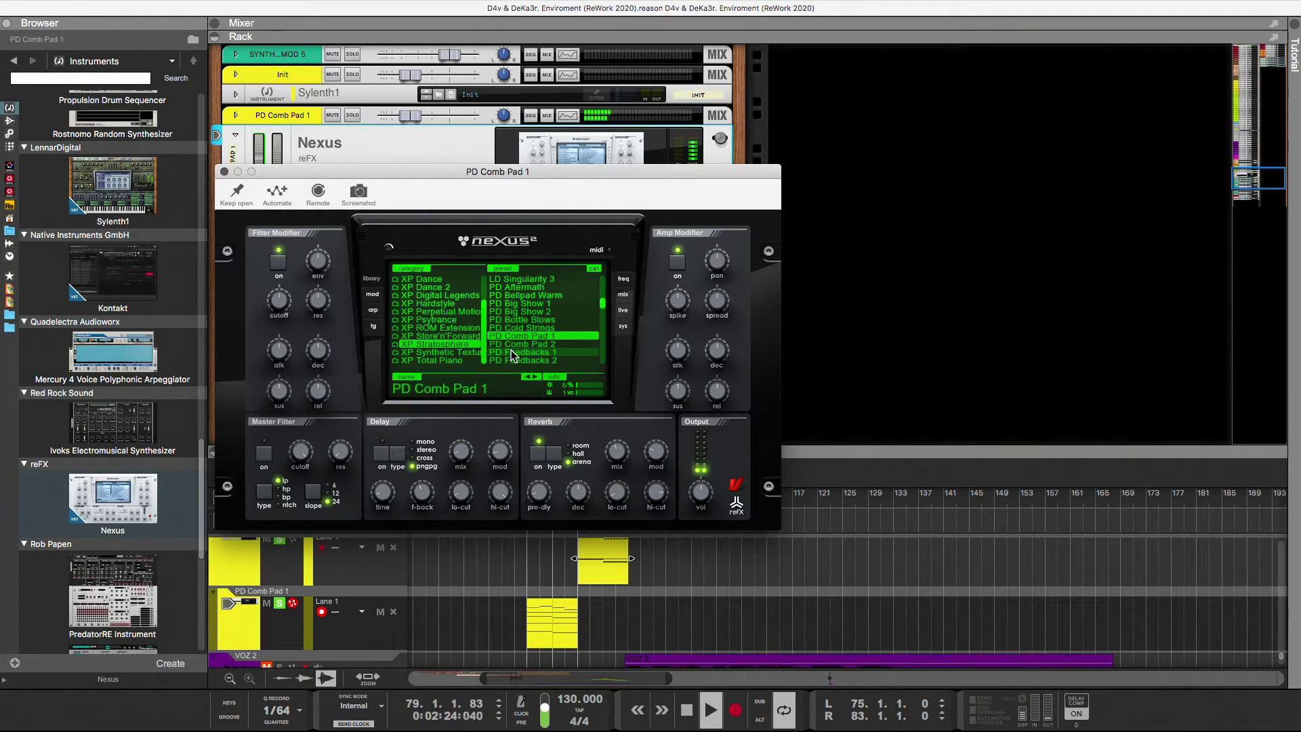
{"action": "key", "text": "Down"}
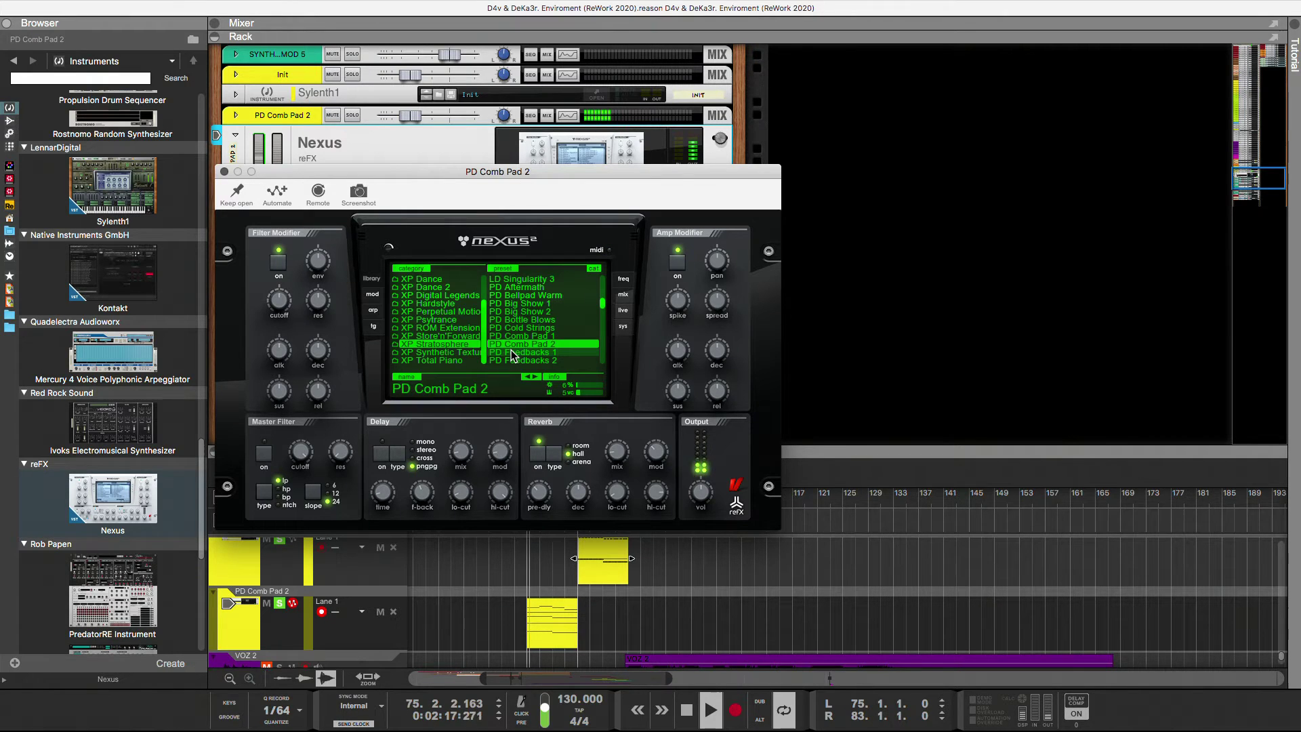
{"action": "key", "text": "Down"}
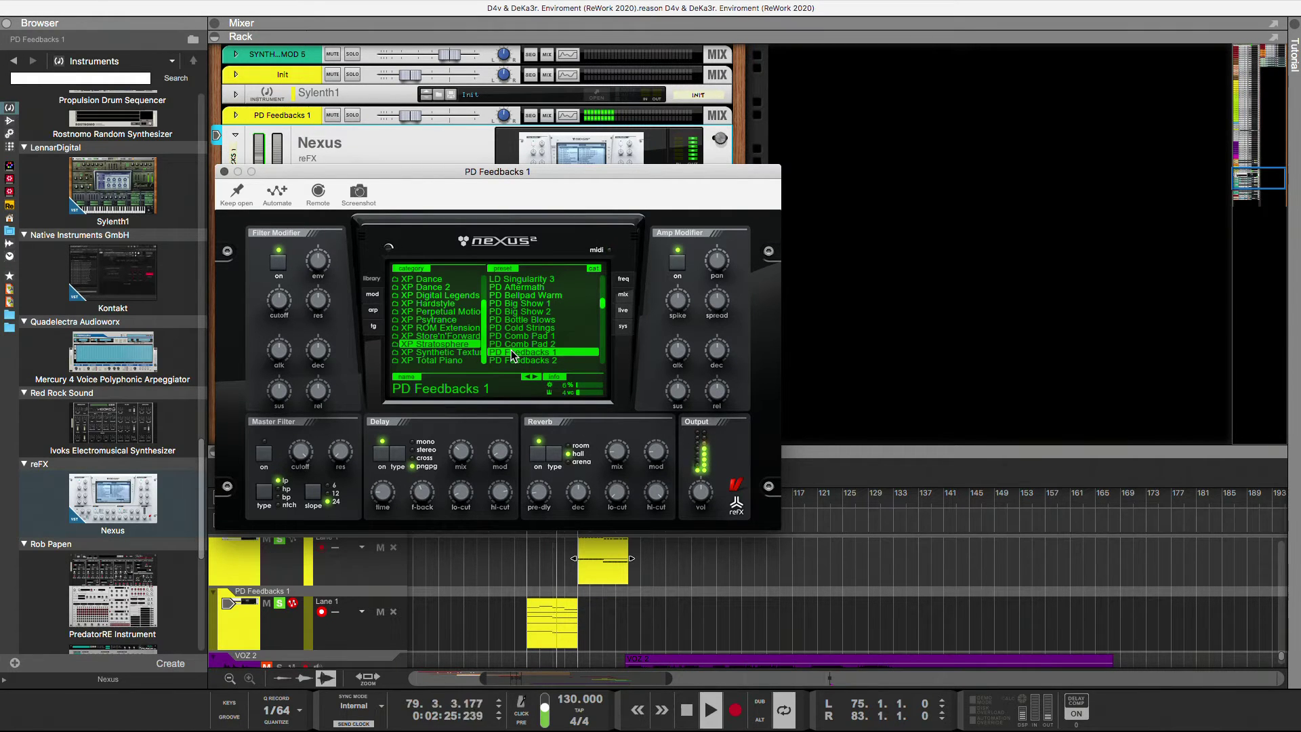
{"action": "key", "text": "Down"}
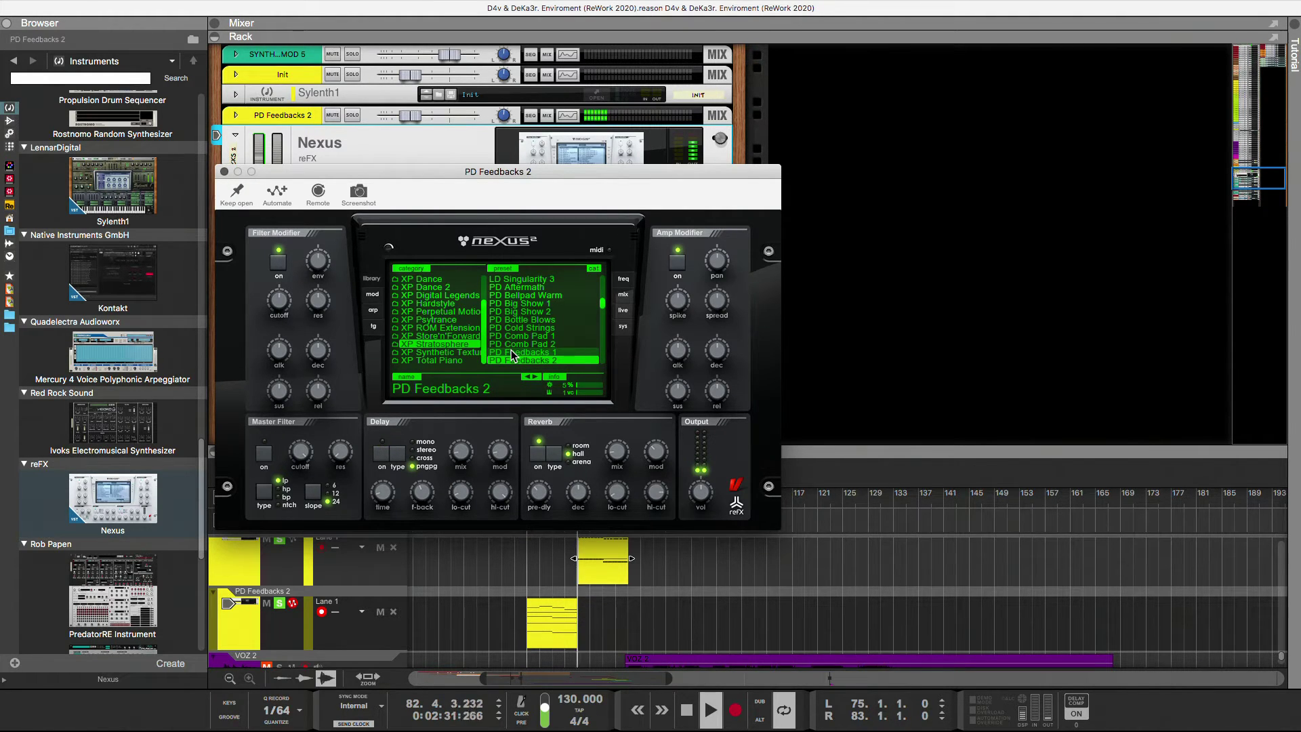
{"action": "key", "text": "Down"}
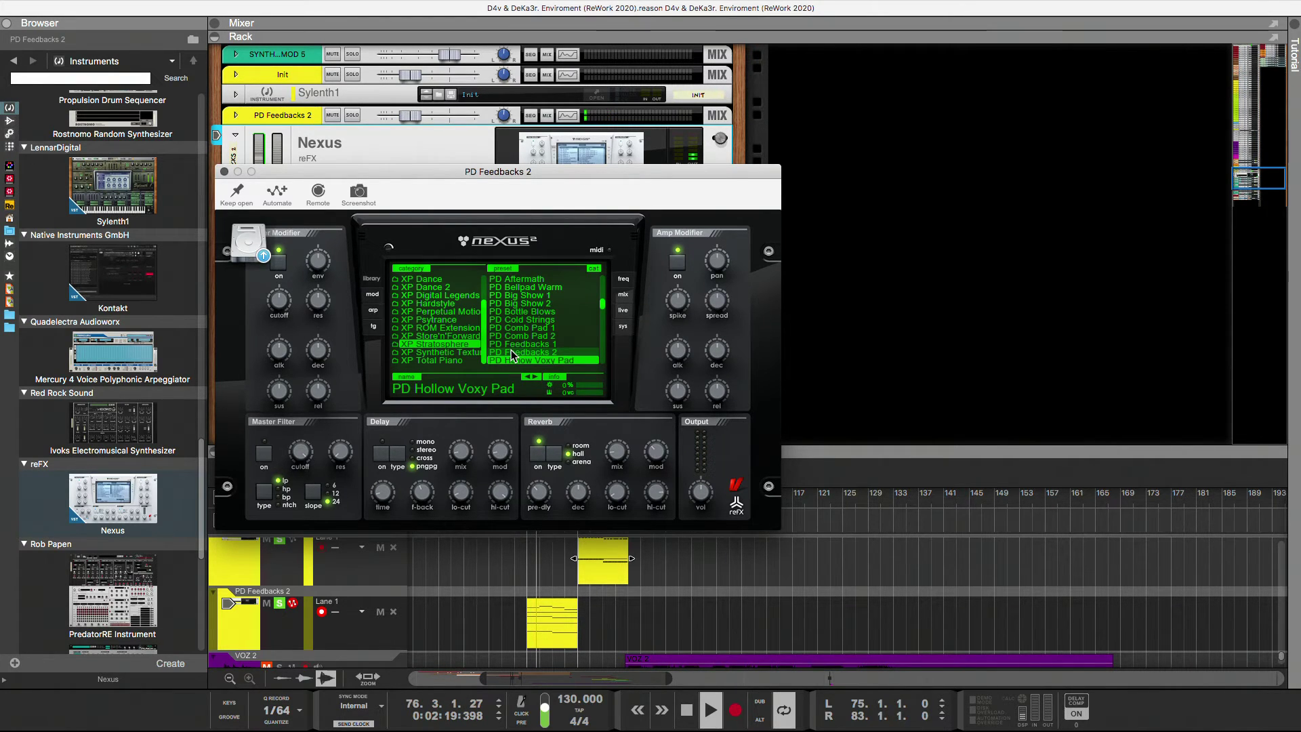
{"action": "key", "text": "Down"}
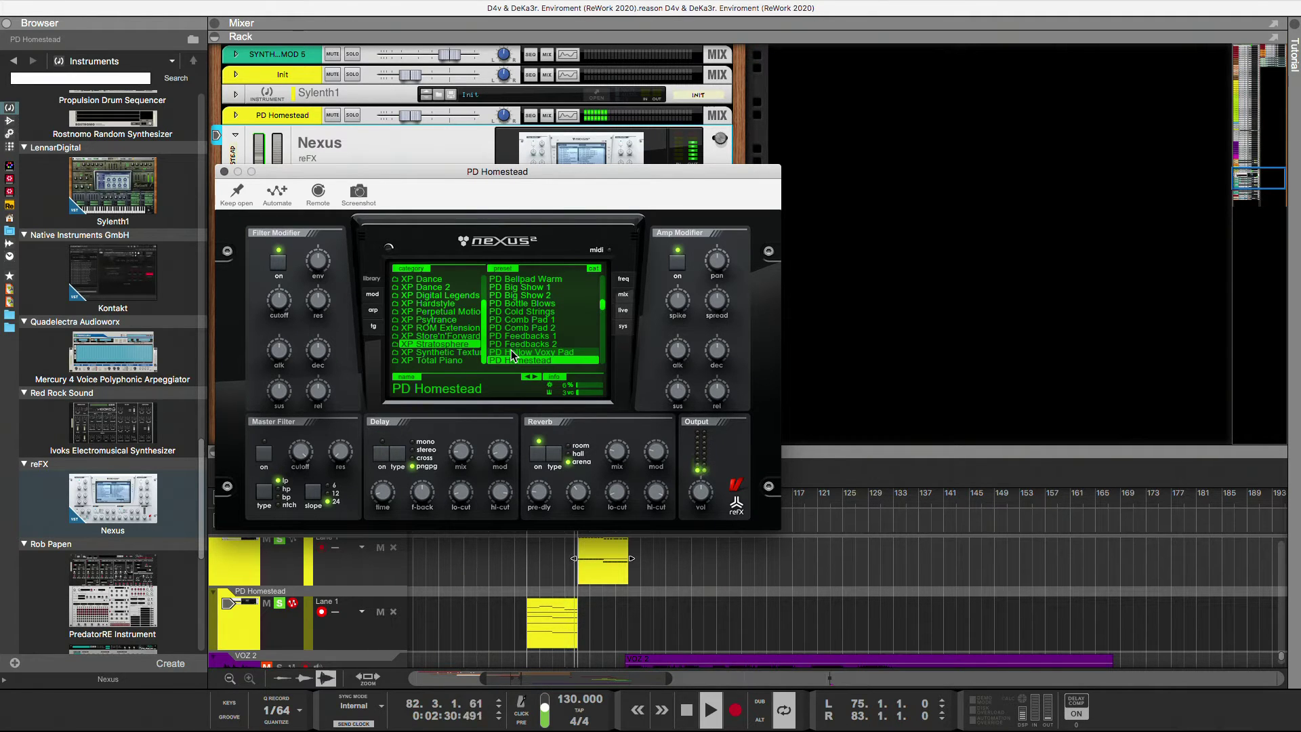
{"action": "scroll", "coordinate": [525, 354], "scroll_direction": "down", "scroll_amount": 2}
{"action": "left_click", "coordinate": [574, 332]}
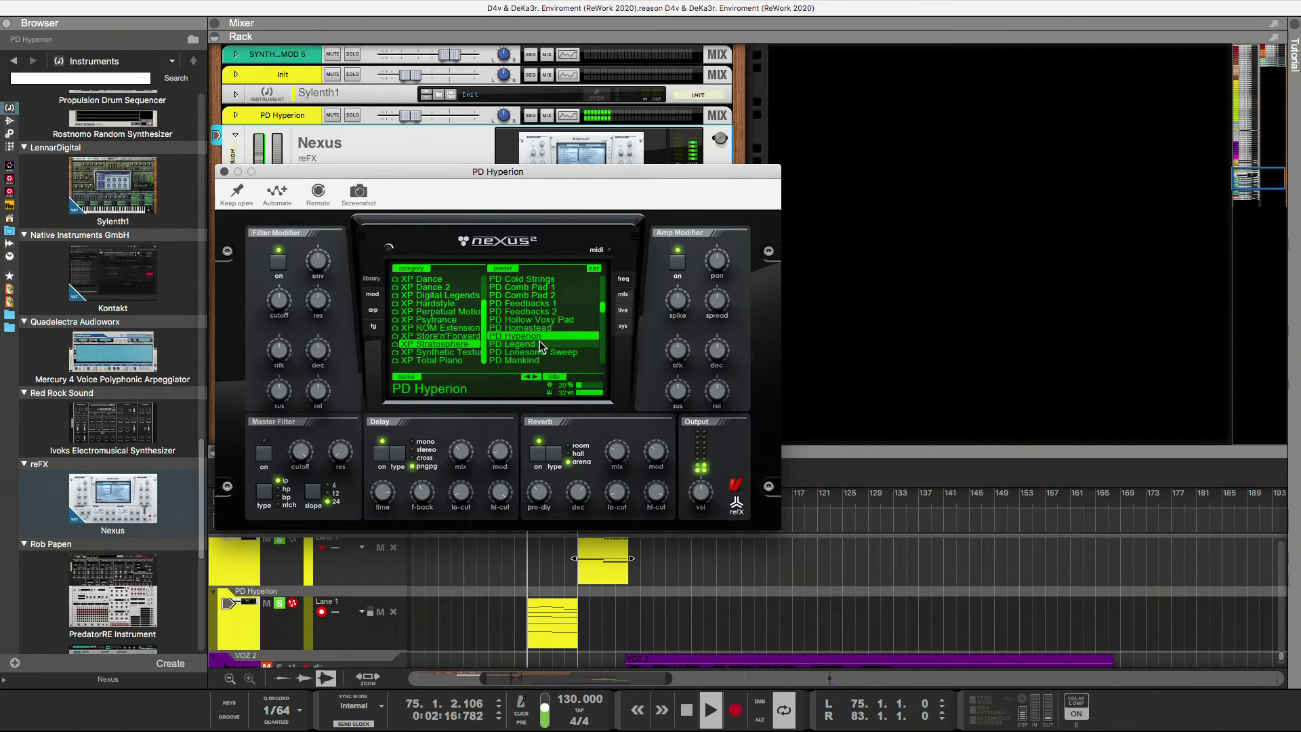
Bring up the synth's mix layer settings and switch off all four layers of PD Hyperion
{"action": "left_click", "coordinate": [622, 310]}
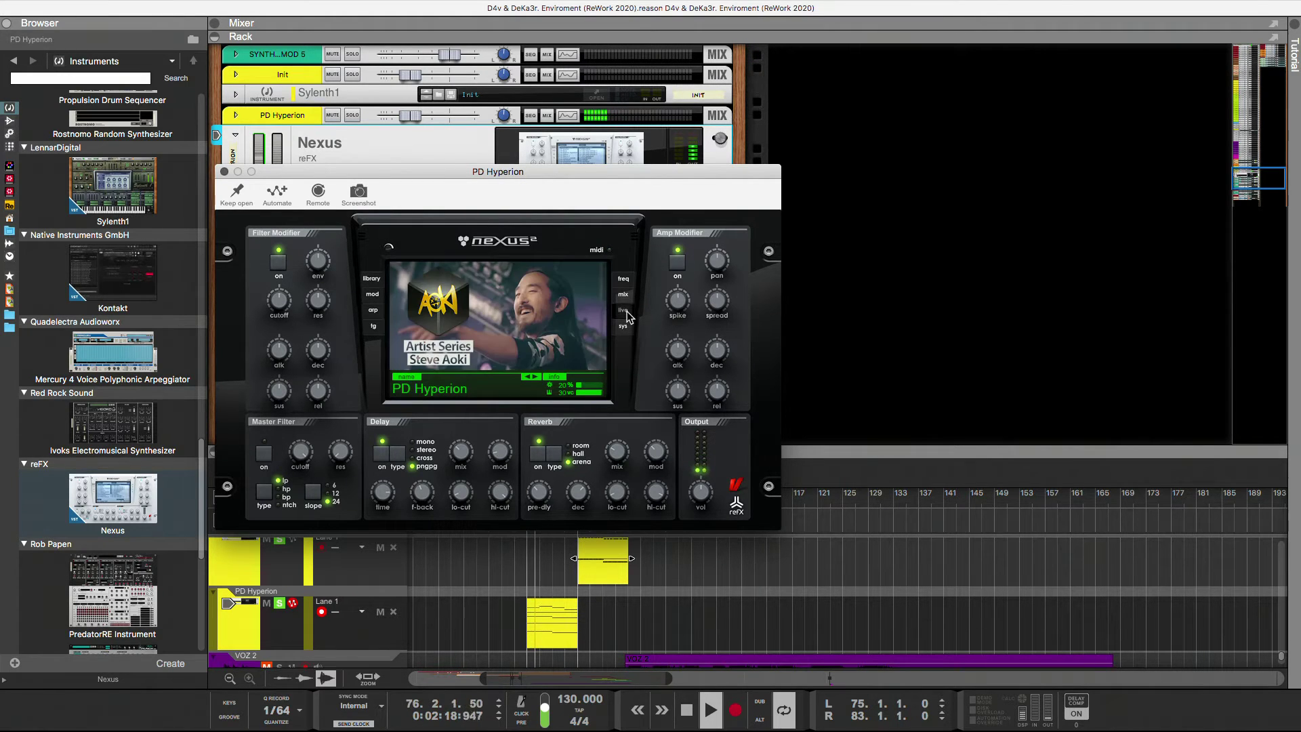
{"action": "left_click", "coordinate": [623, 294]}
{"action": "left_click", "coordinate": [469, 270]}
{"action": "left_click", "coordinate": [485, 268]}
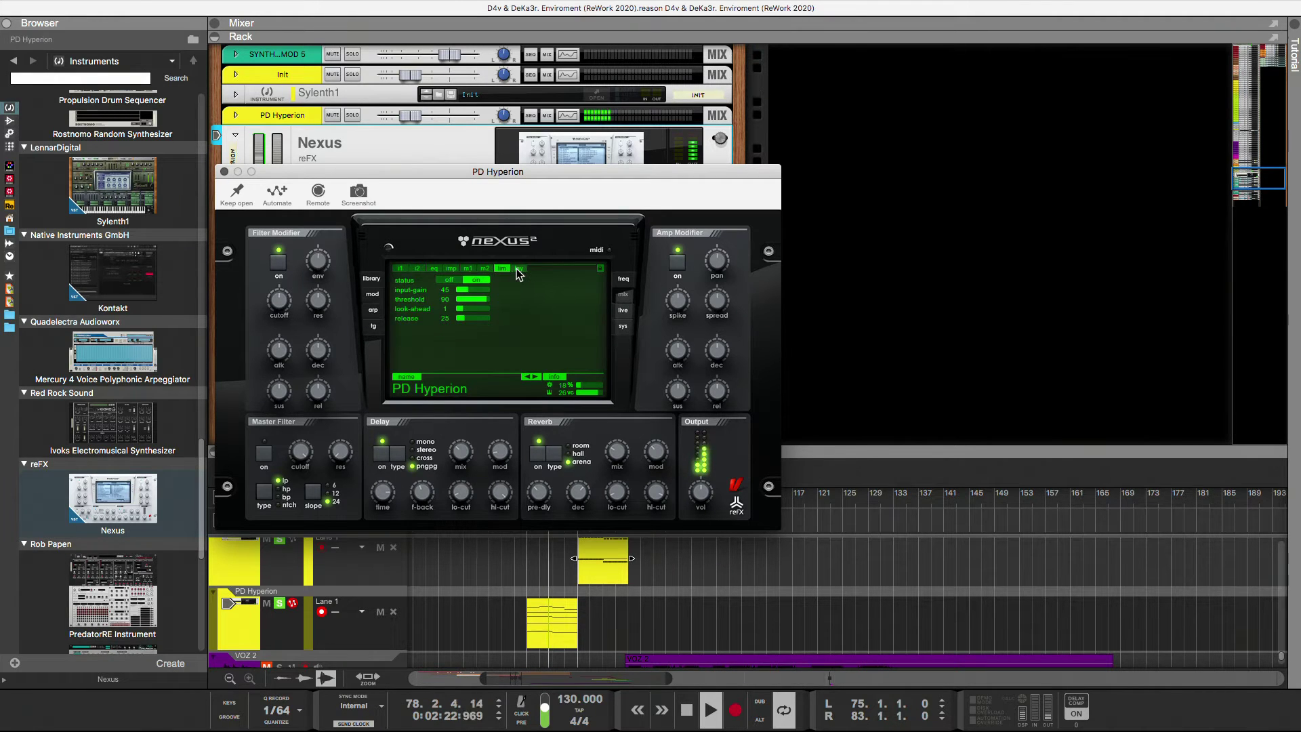
{"action": "left_click", "coordinate": [518, 269]}
{"action": "left_click", "coordinate": [401, 282]}
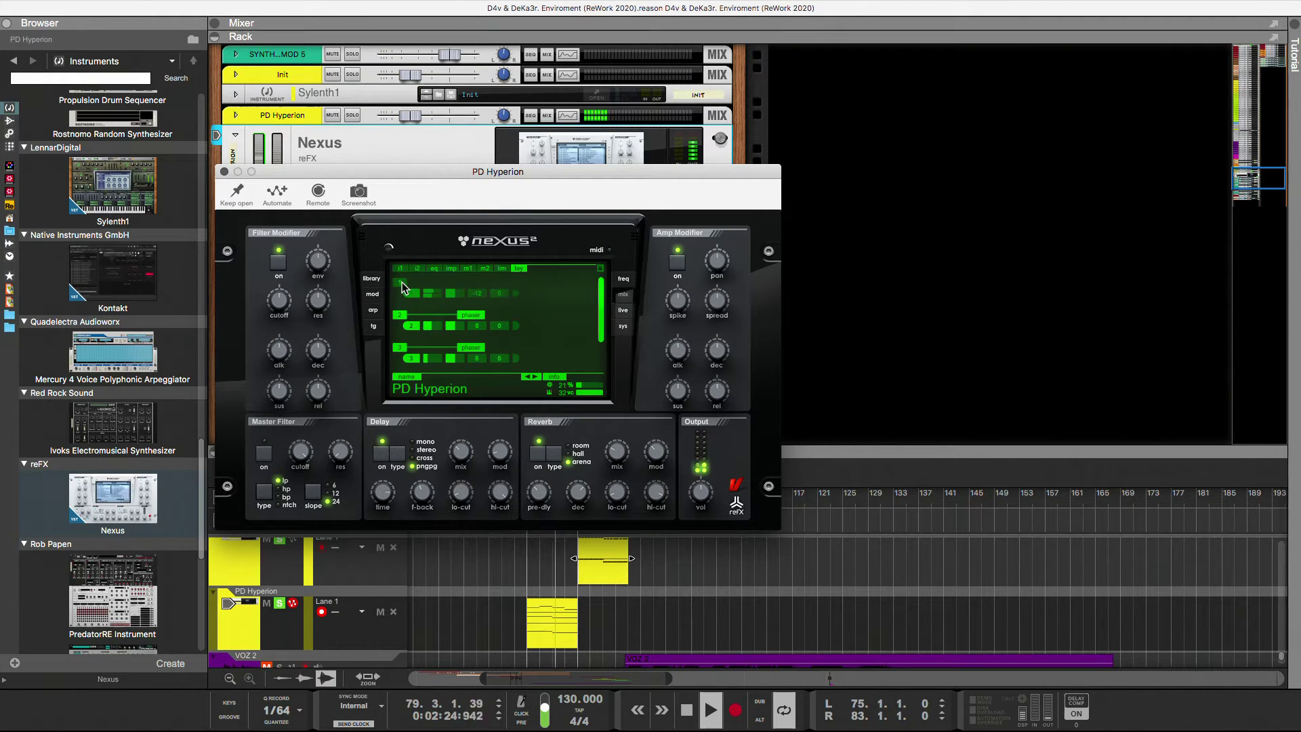
{"action": "left_click", "coordinate": [400, 314]}
{"action": "left_click", "coordinate": [401, 347]}
{"action": "scroll", "coordinate": [421, 343], "scroll_direction": "down", "scroll_amount": 1}
{"action": "scroll", "coordinate": [416, 343], "scroll_direction": "down", "scroll_amount": 1}
{"action": "left_click", "coordinate": [403, 347]}
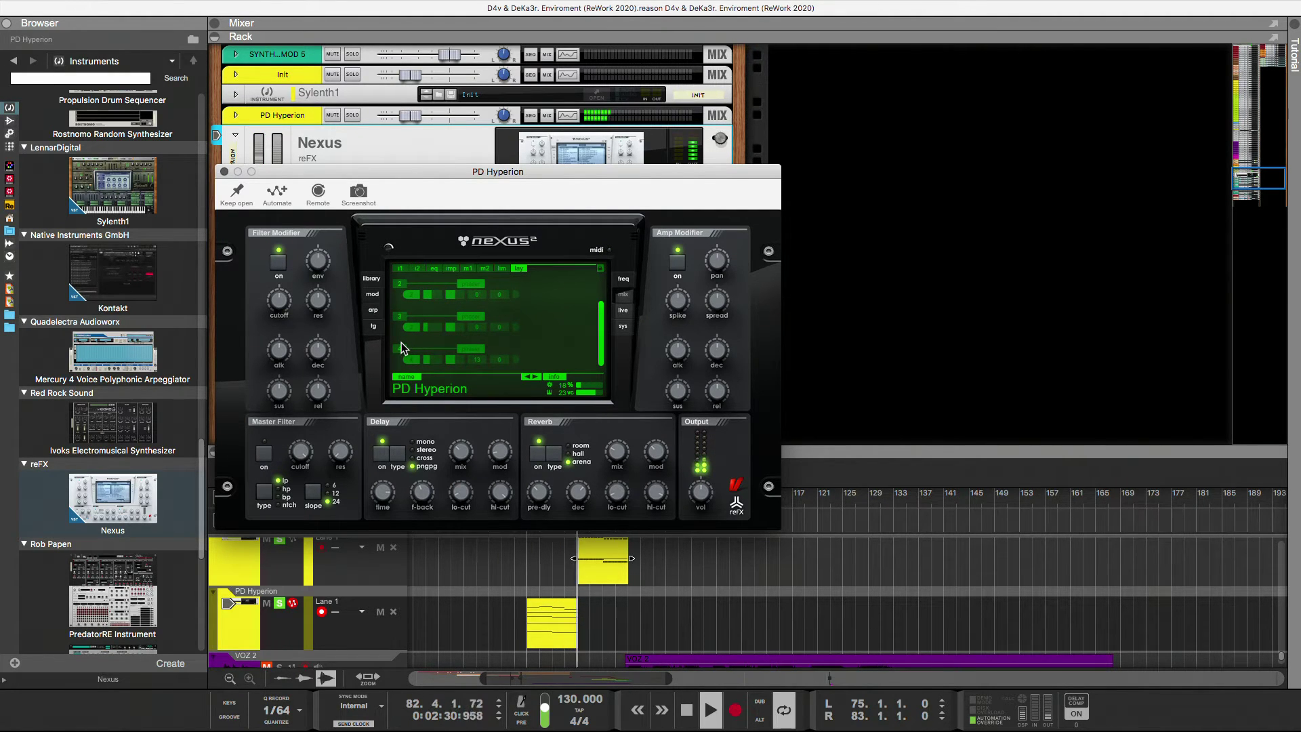
Audition layers 4, 3 and 2 of PD Hyperion on their own, switching off the previous layer each time
{"action": "left_click", "coordinate": [398, 347]}
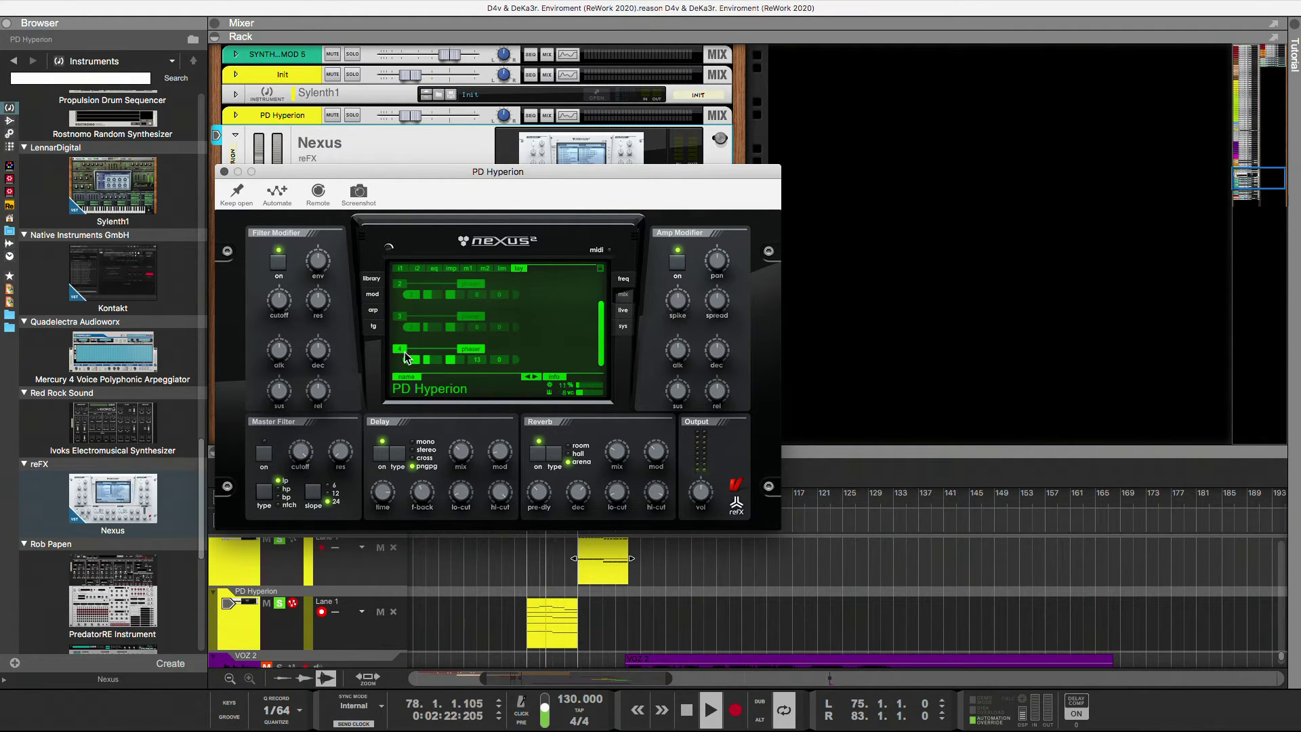
{"action": "left_click", "coordinate": [400, 325]}
{"action": "scroll", "coordinate": [401, 330], "scroll_direction": "up", "scroll_amount": 1}
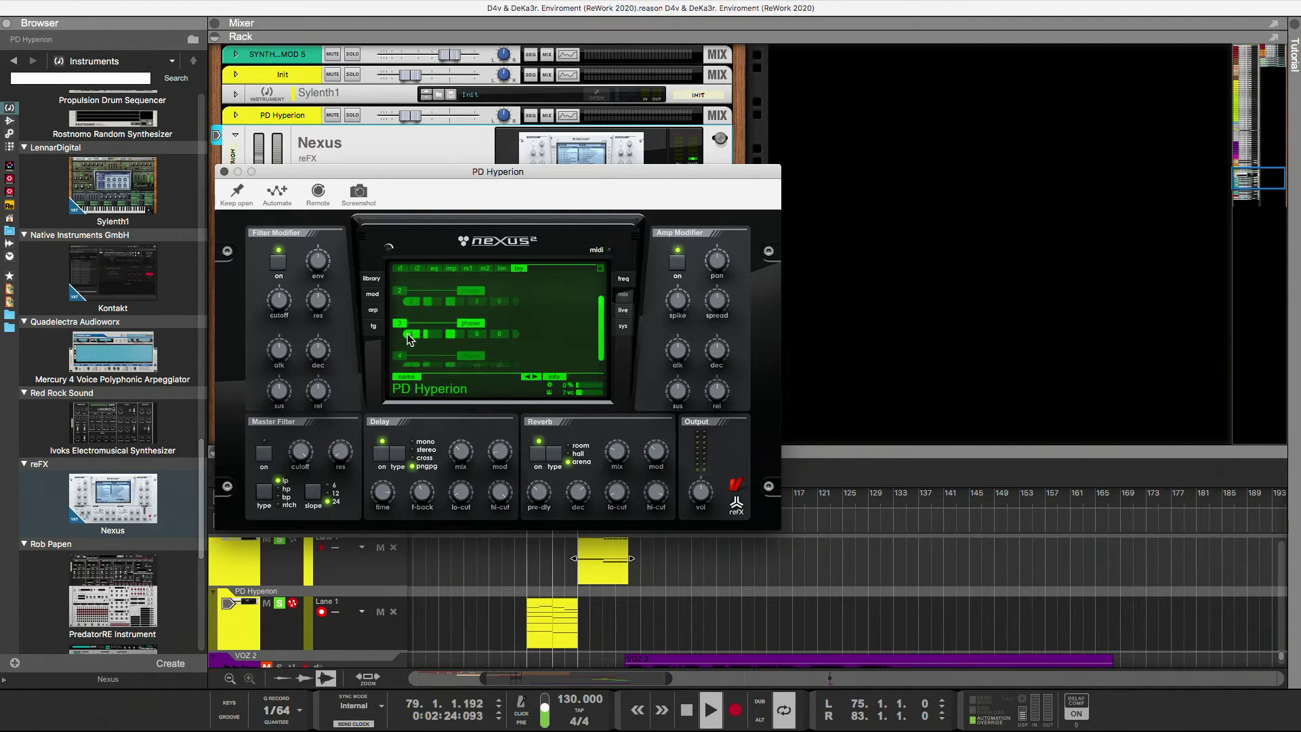
{"action": "left_click", "coordinate": [398, 291]}
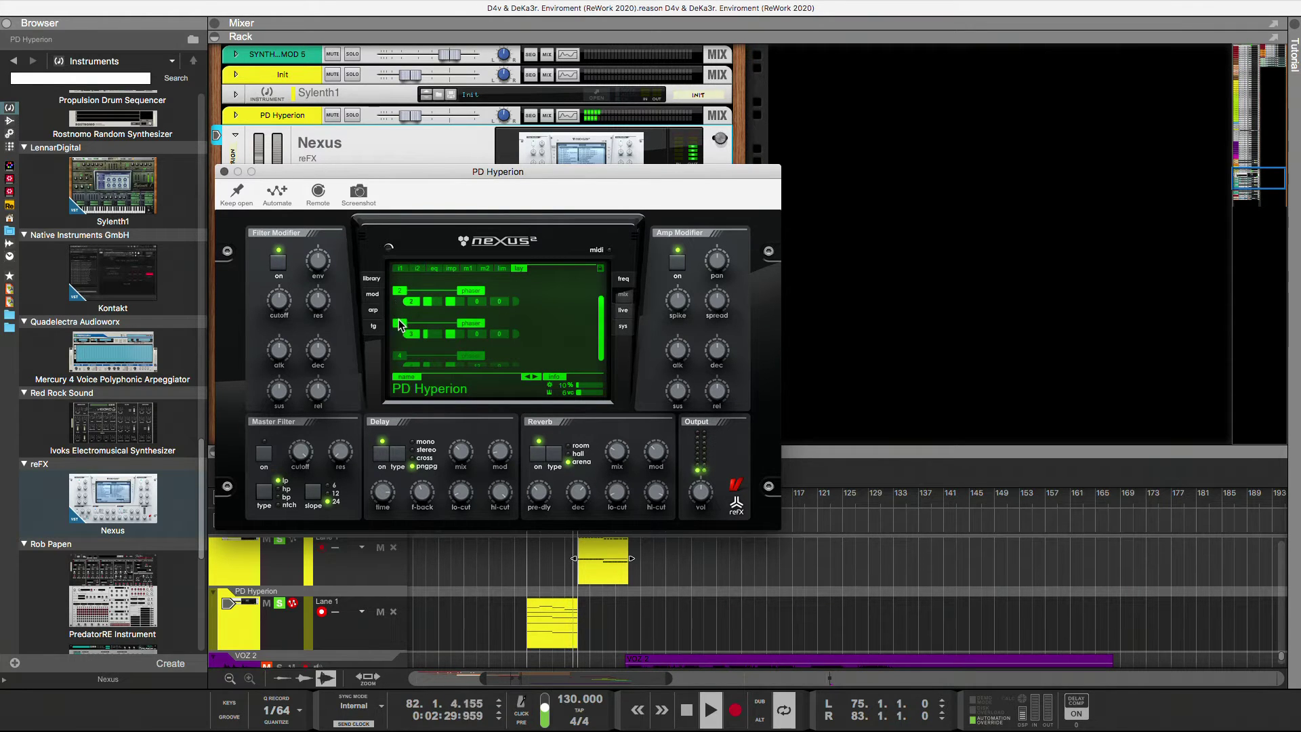
{"action": "left_click", "coordinate": [399, 323]}
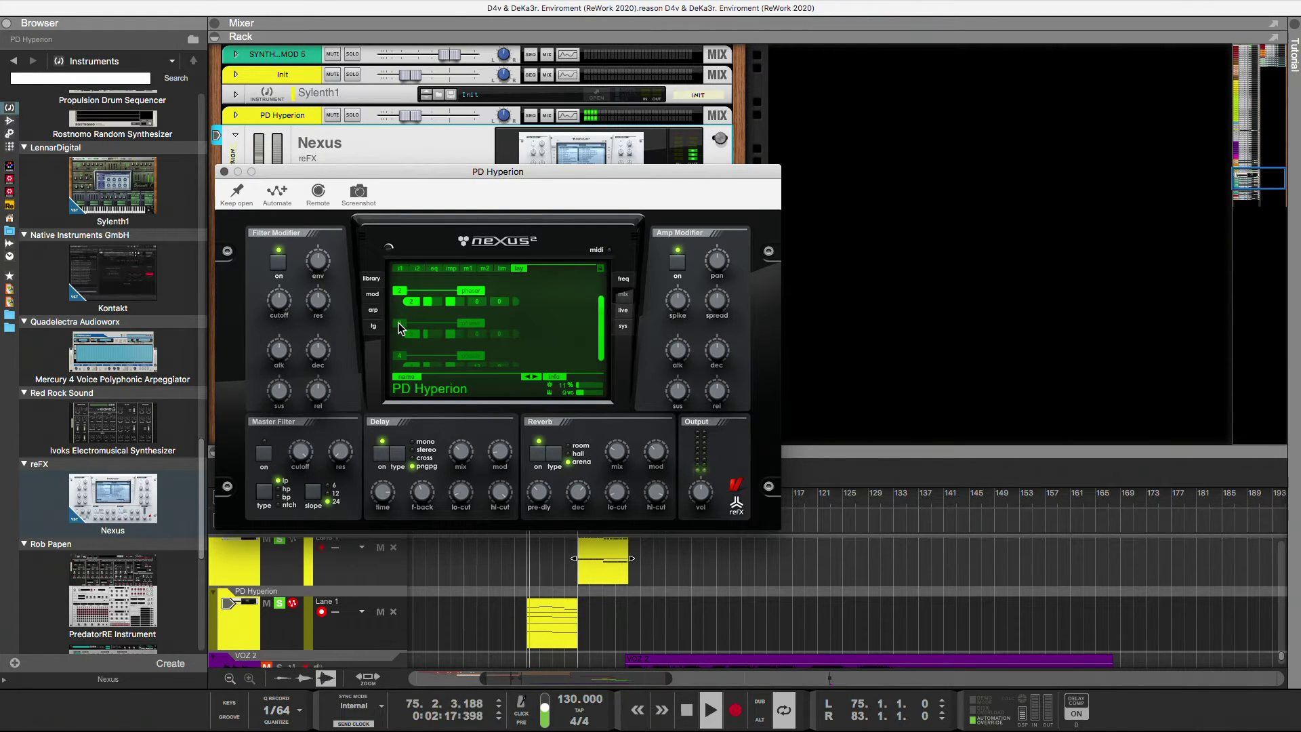
{"action": "scroll", "coordinate": [399, 325], "scroll_direction": "up", "scroll_amount": 2}
{"action": "scroll", "coordinate": [399, 330], "scroll_direction": "up", "scroll_amount": 1}
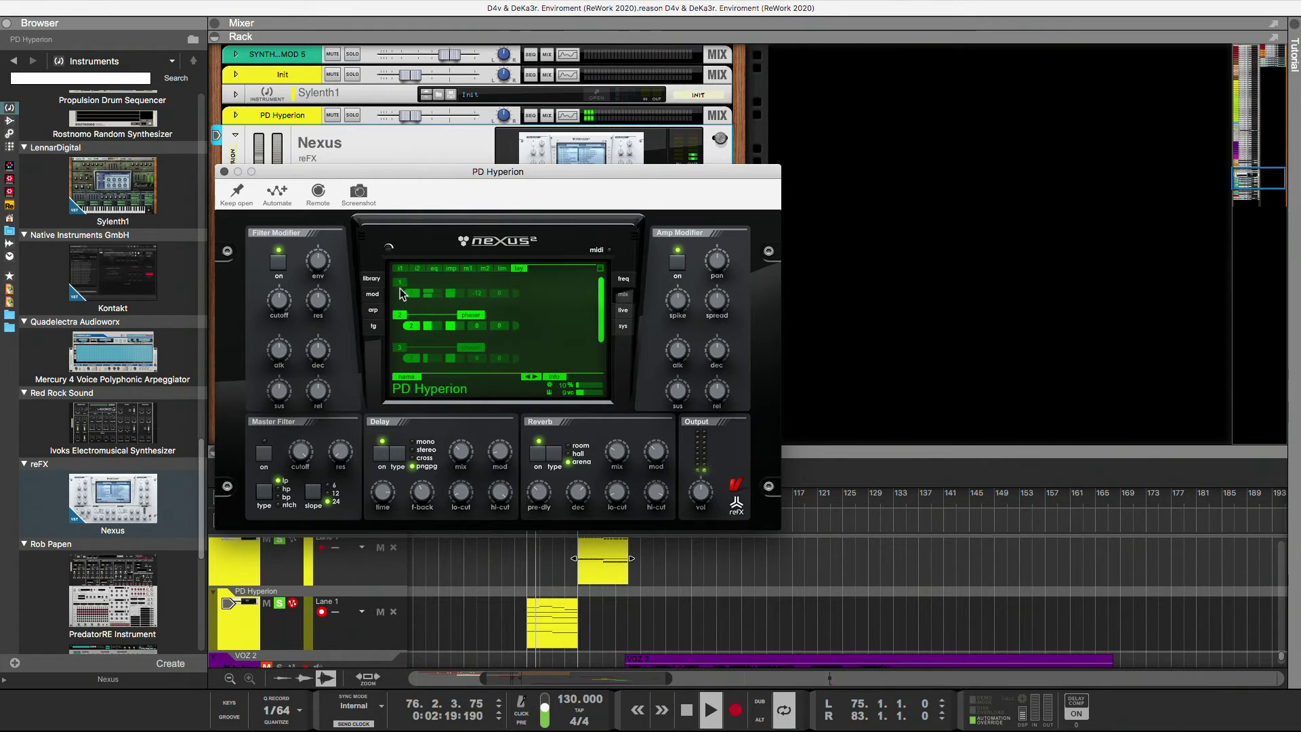
Switch off layer 2, try layer 3 together with layer 1, and leave only layer 1 active
{"action": "left_click", "coordinate": [397, 321]}
{"action": "left_click", "coordinate": [400, 348]}
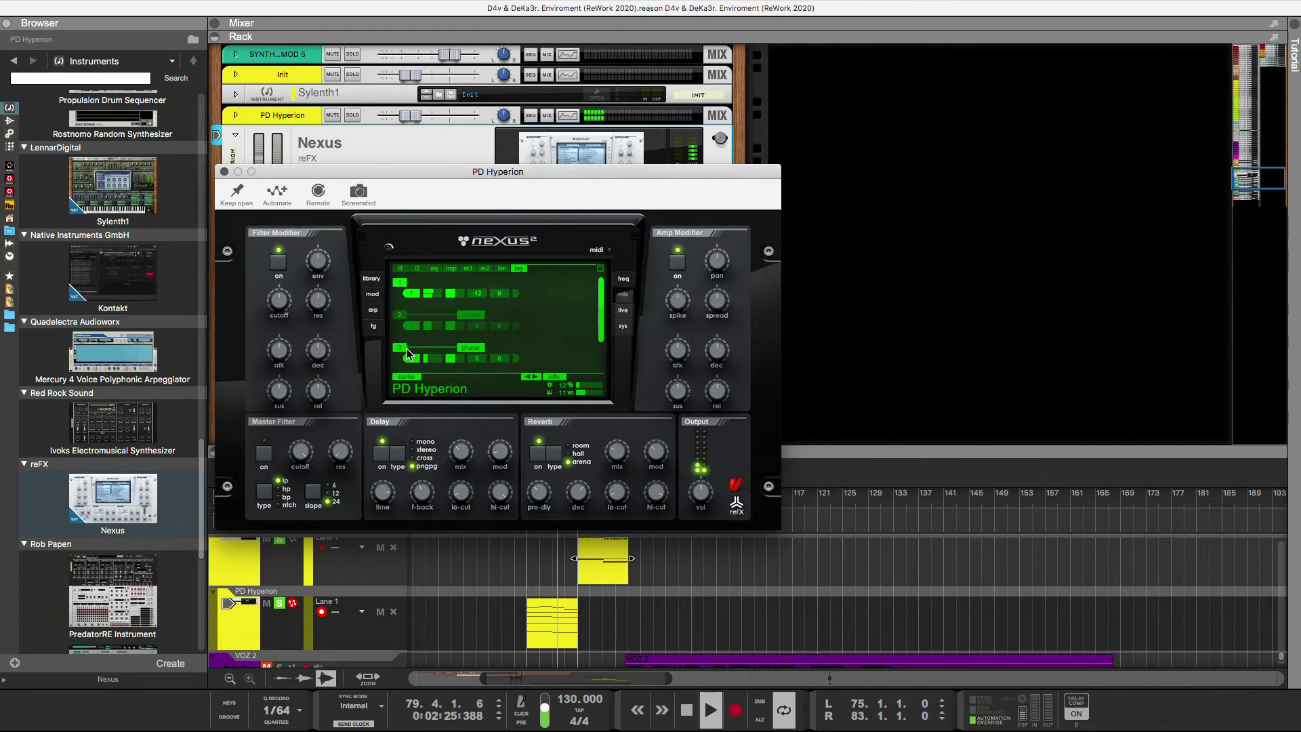
{"action": "left_click", "coordinate": [404, 349]}
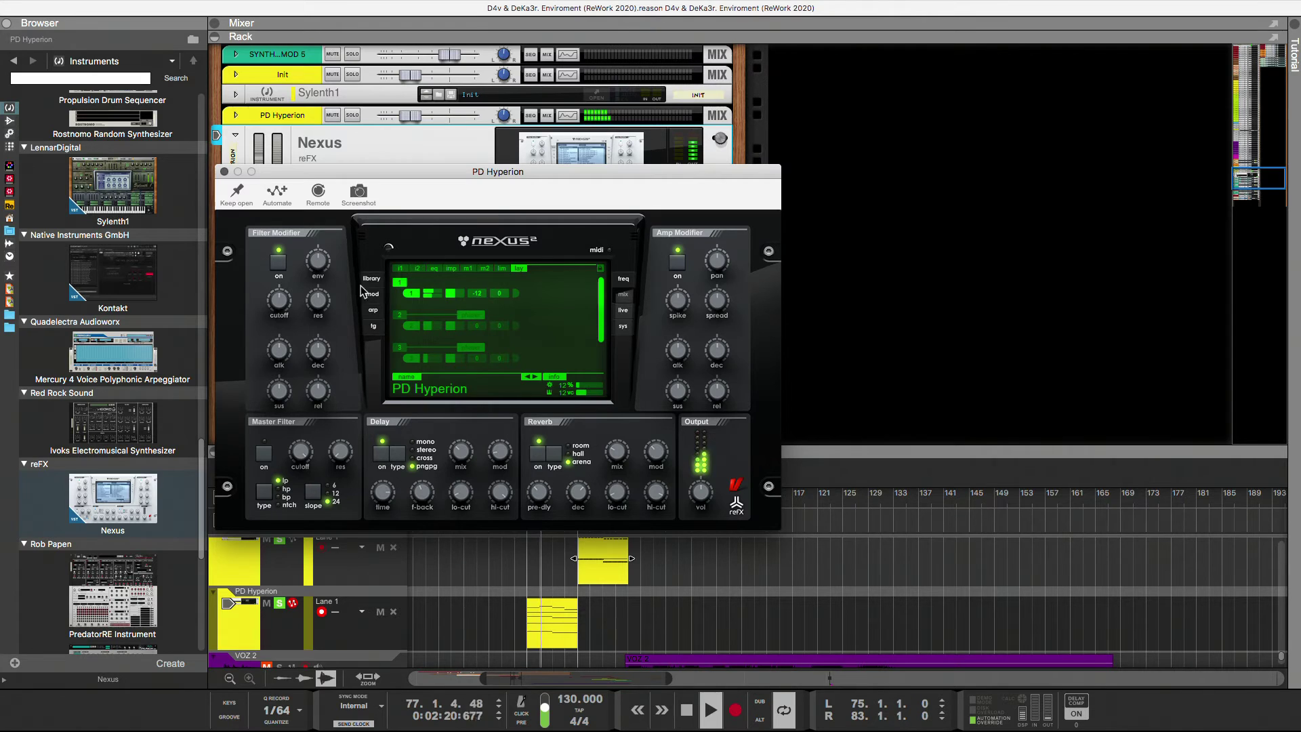
Turn off the reverb and delay of PD Hyperion and close the Nexus window
{"action": "left_click", "coordinate": [538, 453]}
{"action": "left_click", "coordinate": [380, 454]}
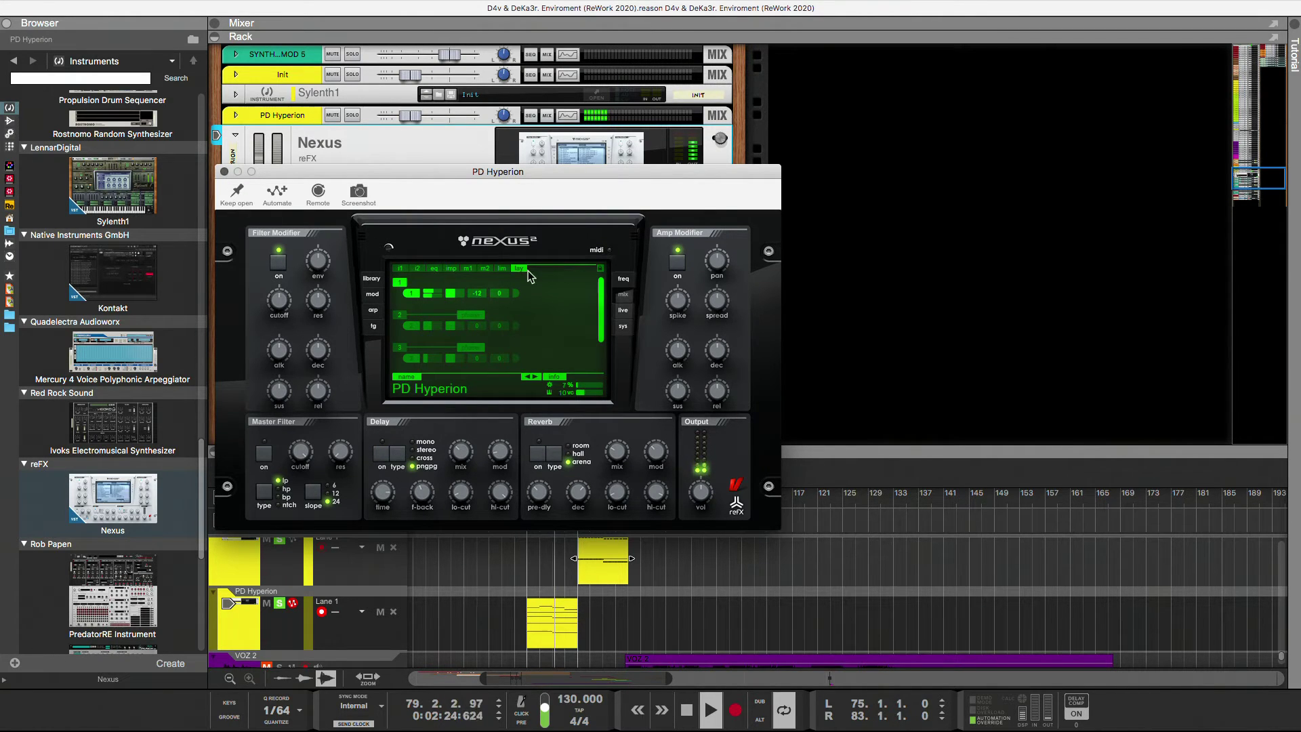
{"action": "left_click", "coordinate": [224, 172]}
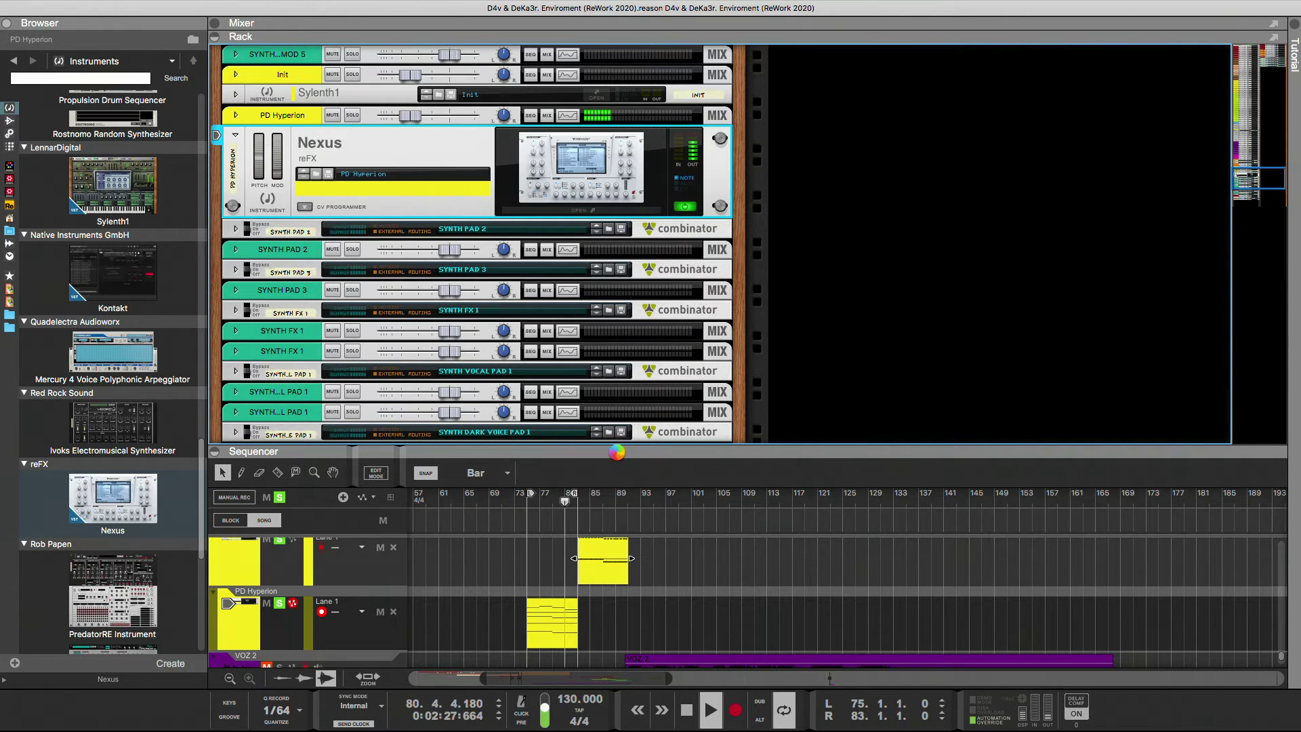
Enlarge the sequencer, move the Init clip to bar 75 above the PD Hyperion clip and select the Init track
{"action": "left_click_drag", "start_coordinate": [616, 452], "coordinate": [616, 223]}
{"action": "scroll", "coordinate": [542, 341], "scroll_direction": "up", "scroll_amount": 2}
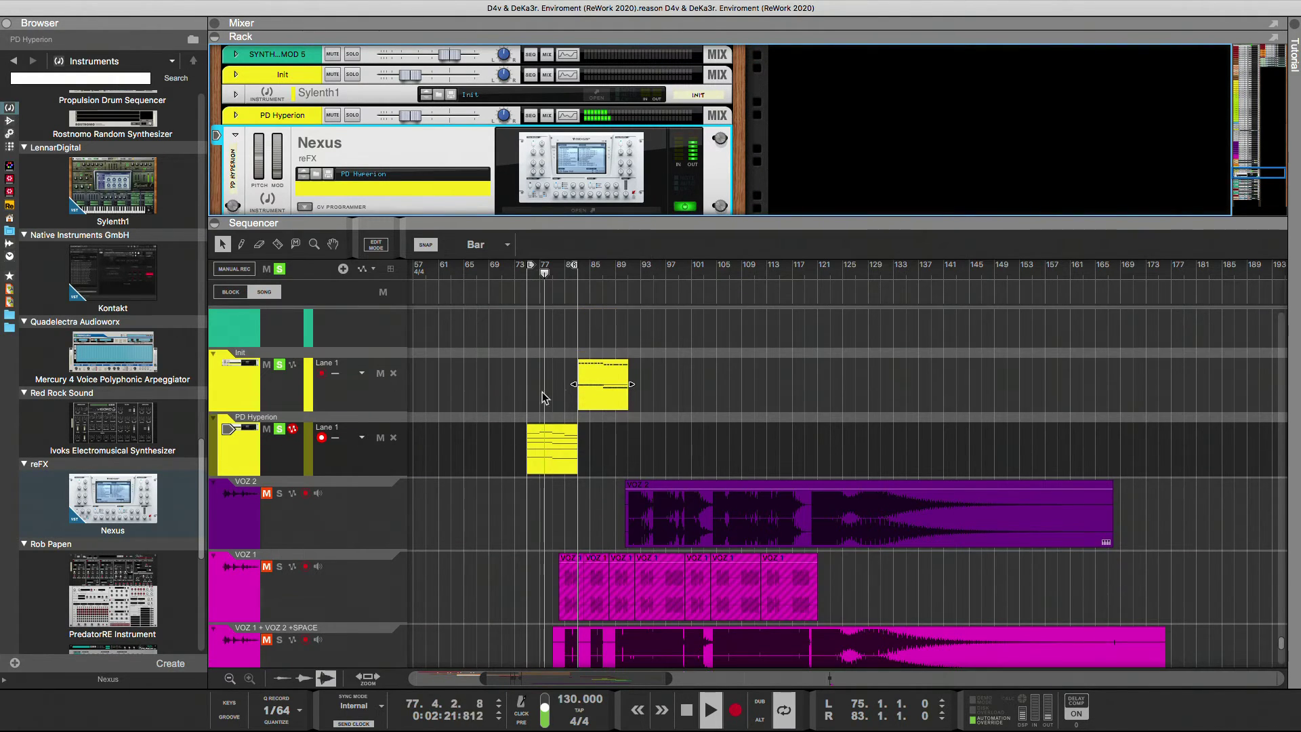
{"action": "left_click_drag", "start_coordinate": [602, 385], "coordinate": [552, 384]}
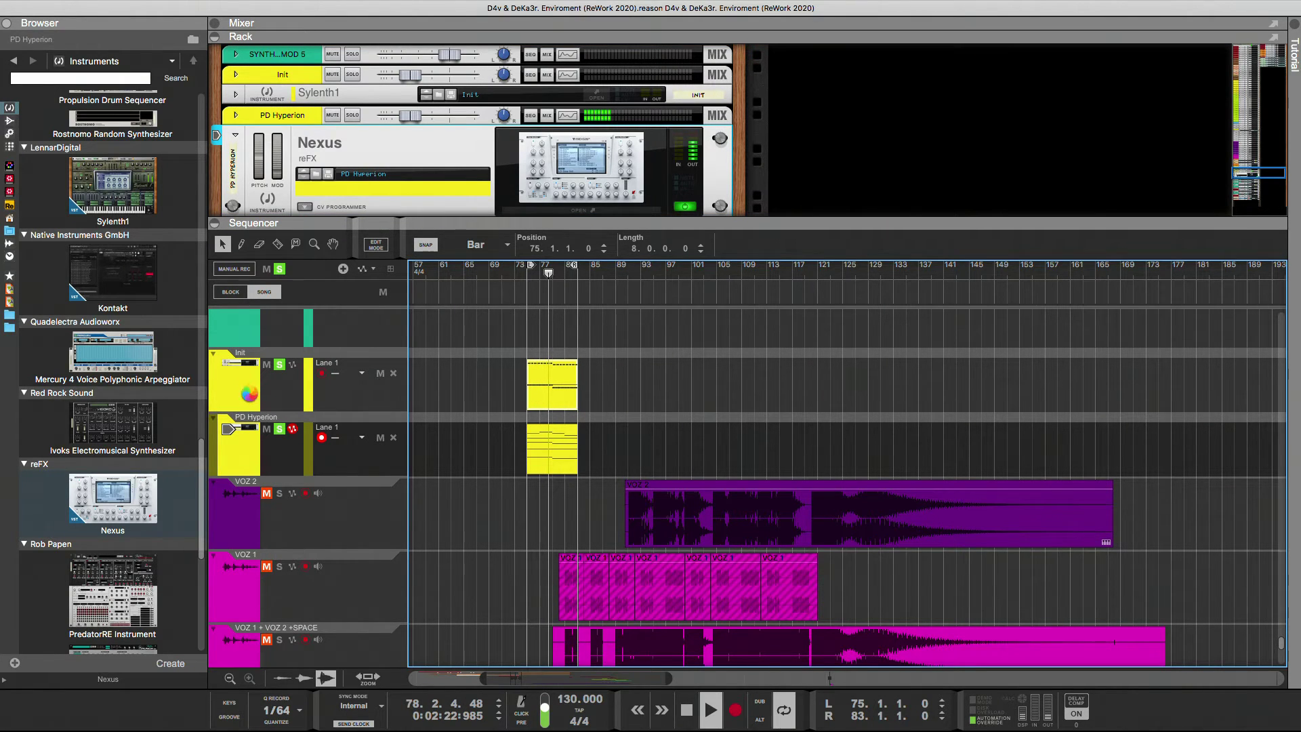
{"action": "left_click", "coordinate": [250, 392]}
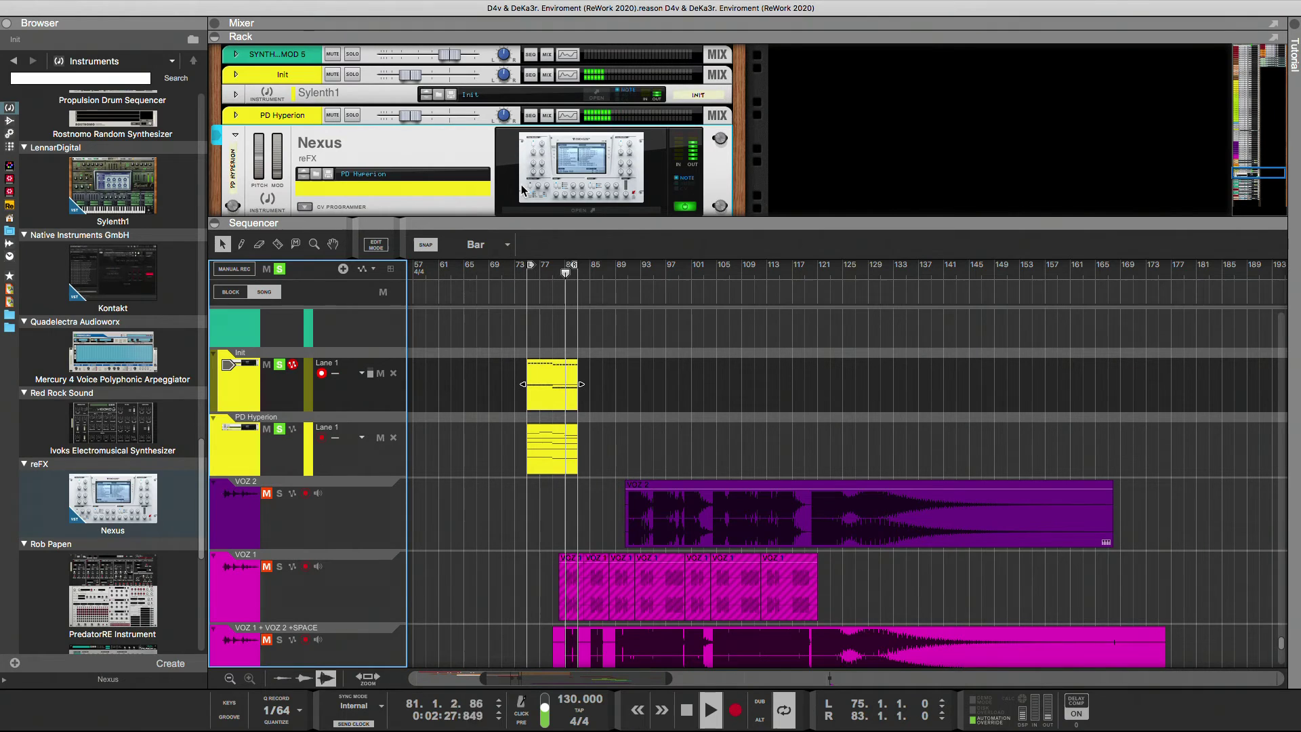
Look through the FX tracks above the Init track and fold the rack away to give the sequencer full height
{"action": "scroll", "coordinate": [559, 339], "scroll_direction": "up", "scroll_amount": 4}
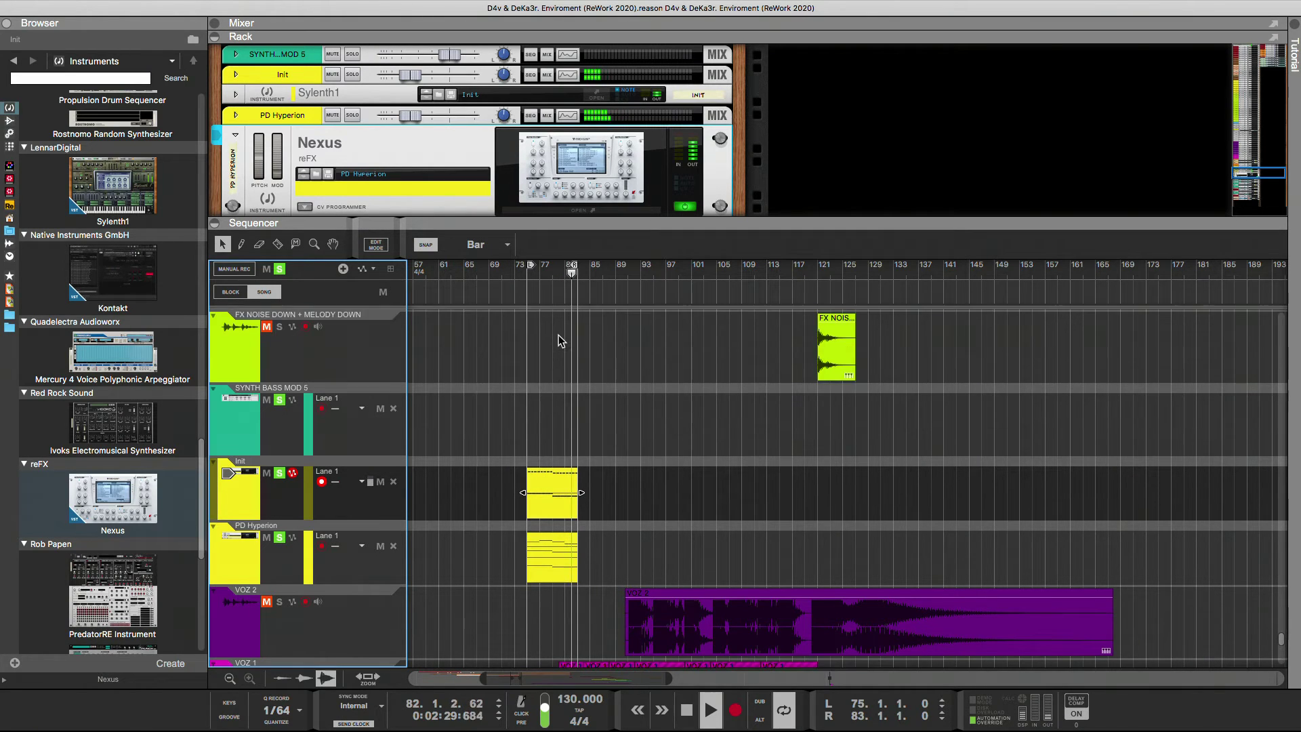
{"action": "scroll", "coordinate": [558, 335], "scroll_direction": "down", "scroll_amount": 3}
{"action": "scroll", "coordinate": [558, 335], "scroll_direction": "up", "scroll_amount": 4}
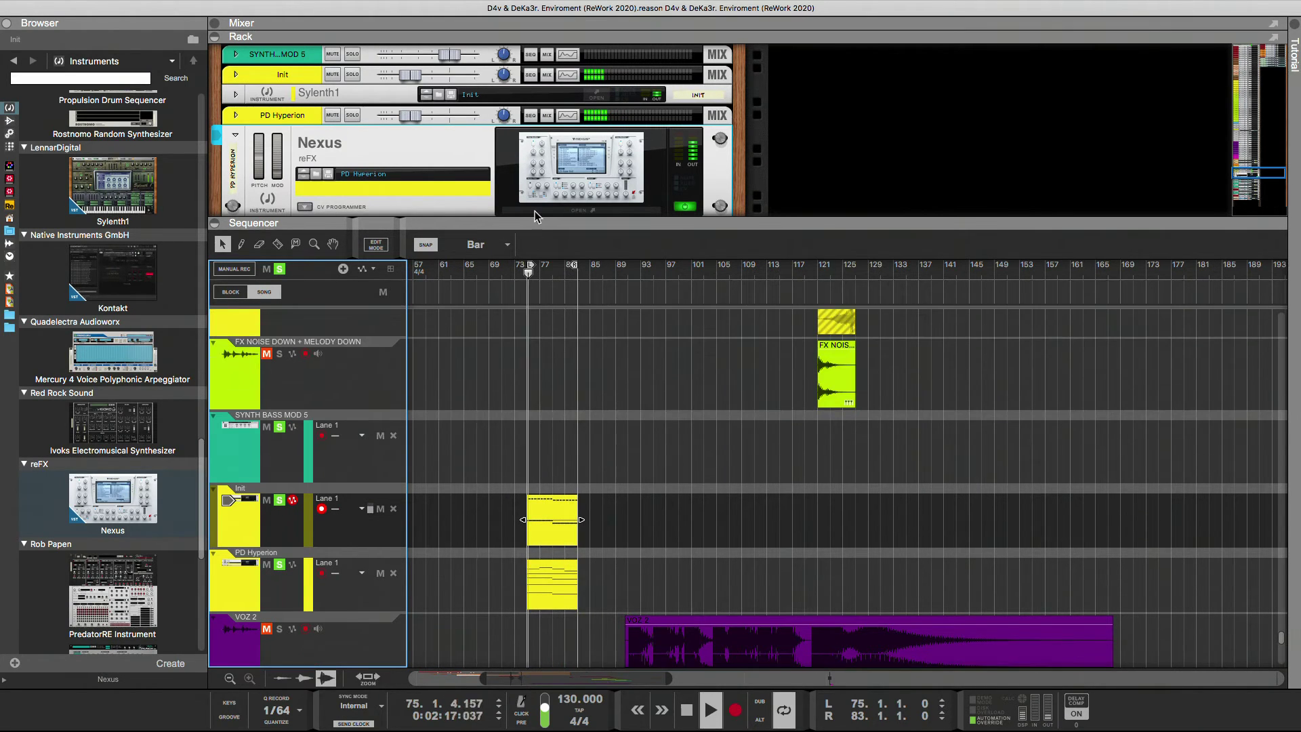
{"action": "scroll", "coordinate": [625, 446], "scroll_direction": "up", "scroll_amount": 10}
{"action": "scroll", "coordinate": [625, 441], "scroll_direction": "up", "scroll_amount": 5}
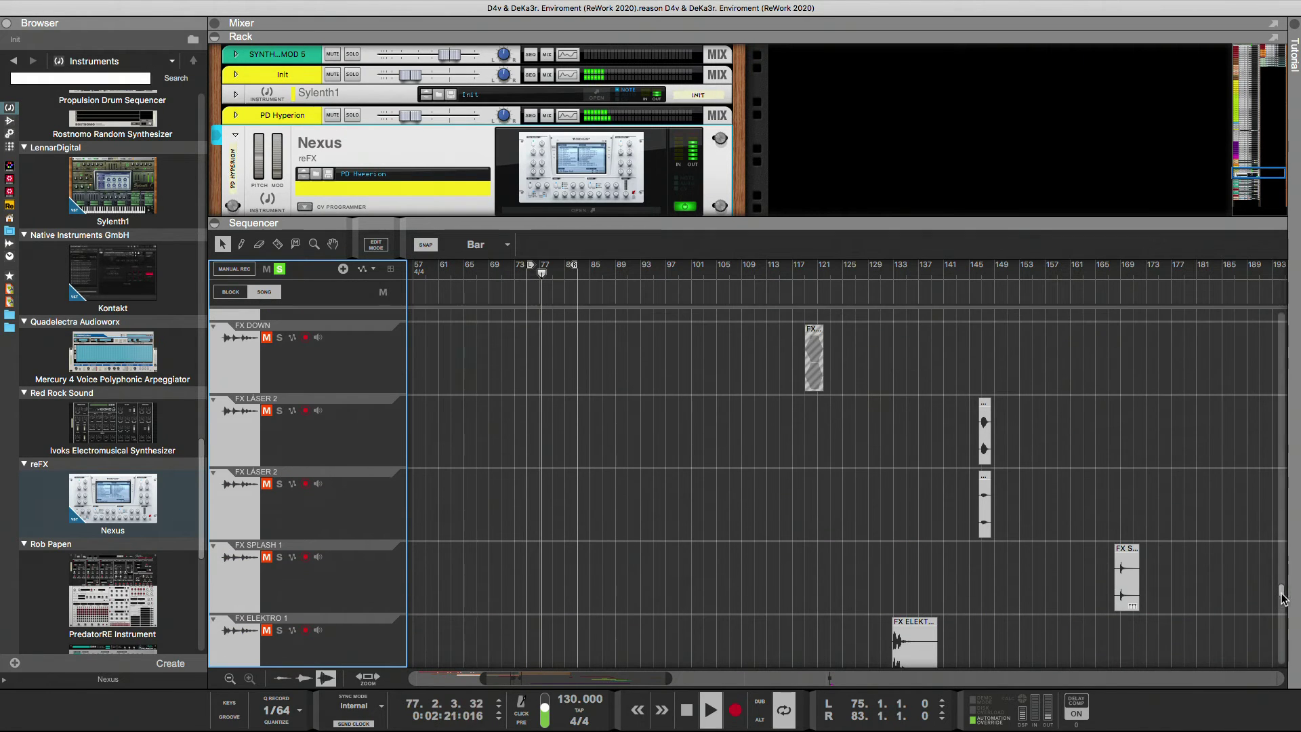
{"action": "scroll", "coordinate": [1044, 577], "scroll_direction": "down", "scroll_amount": 8}
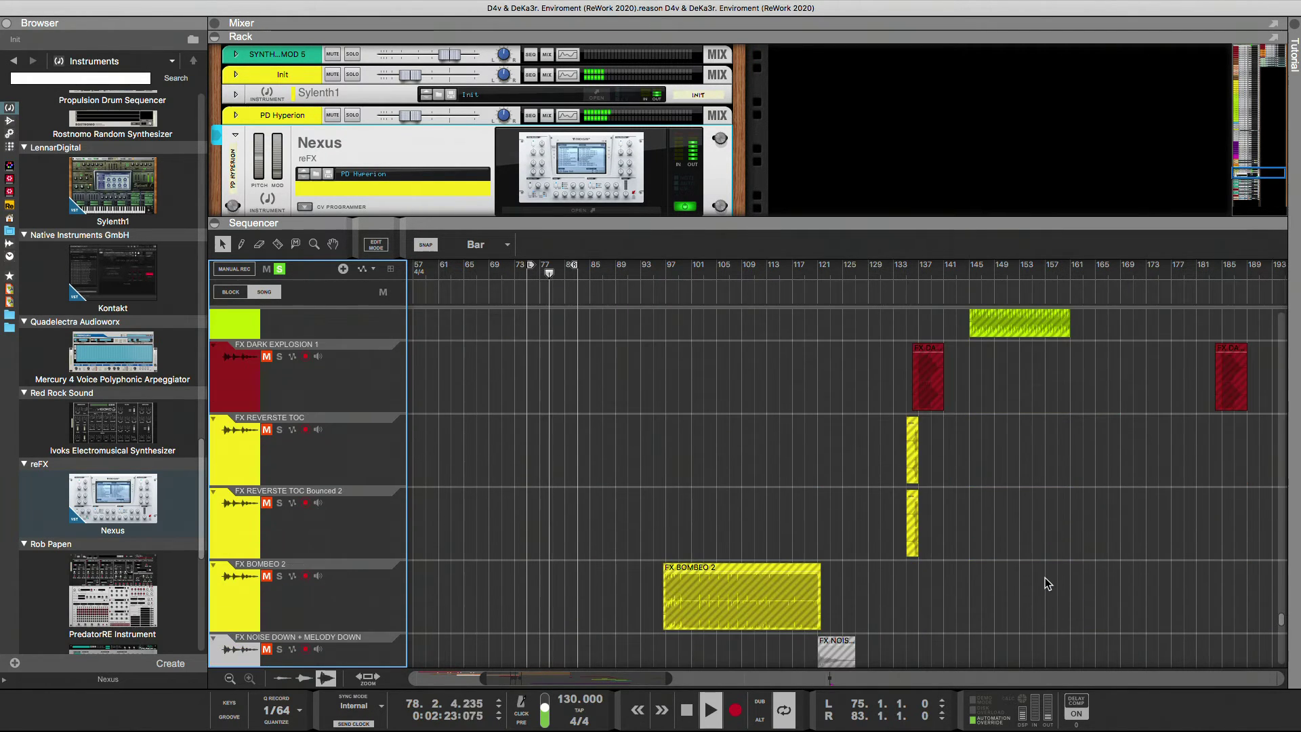
{"action": "left_click", "coordinate": [847, 36]}
{"action": "scroll", "coordinate": [747, 337], "scroll_direction": "down", "scroll_amount": 3}
{"action": "scroll", "coordinate": [747, 337], "scroll_direction": "down", "scroll_amount": 6}
{"action": "scroll", "coordinate": [747, 337], "scroll_direction": "up", "scroll_amount": 4}
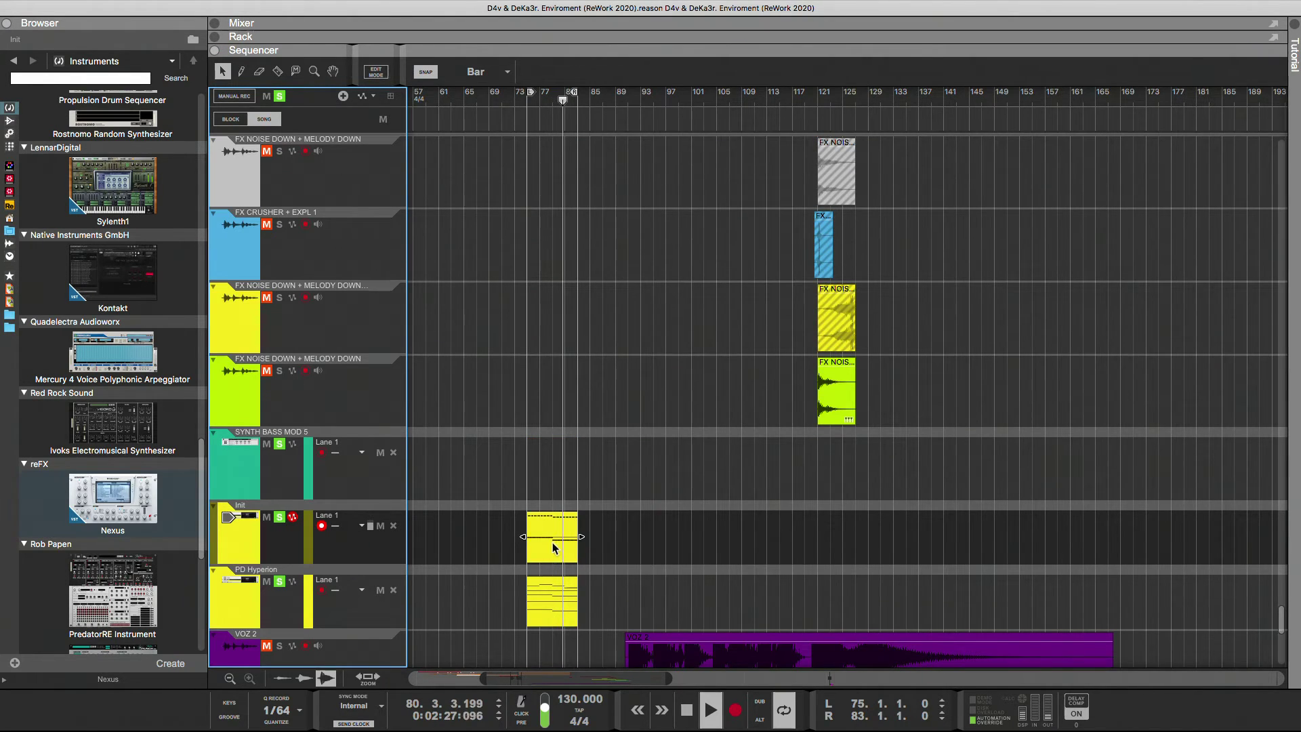
Move the Init clip out of the loop to bar 149 and the PD Hyperion clip just past the end of VOZ 2
{"action": "left_click_drag", "start_coordinate": [552, 535], "coordinate": [779, 535]}
{"action": "left_click_drag", "start_coordinate": [870, 523], "coordinate": [1023, 539]}
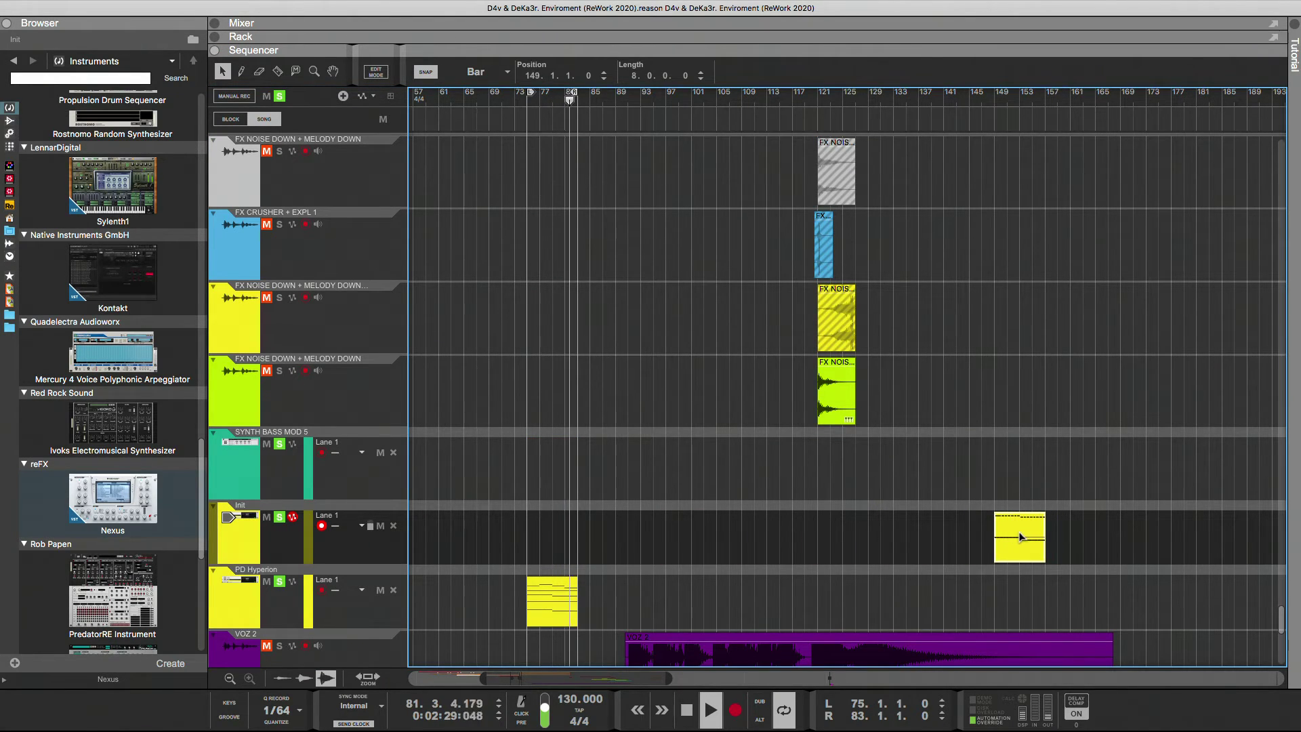
{"action": "left_click_drag", "start_coordinate": [566, 618], "coordinate": [1170, 613]}
Widen the visible timeline range to cover the later synth bass clips and select the PD Hyperion track
{"action": "left_click_drag", "start_coordinate": [671, 678], "coordinate": [860, 583]}
{"action": "scroll", "coordinate": [860, 583], "scroll_direction": "up", "scroll_amount": 5}
{"action": "scroll", "coordinate": [847, 588], "scroll_direction": "down", "scroll_amount": 6}
{"action": "left_click", "coordinate": [232, 570]}
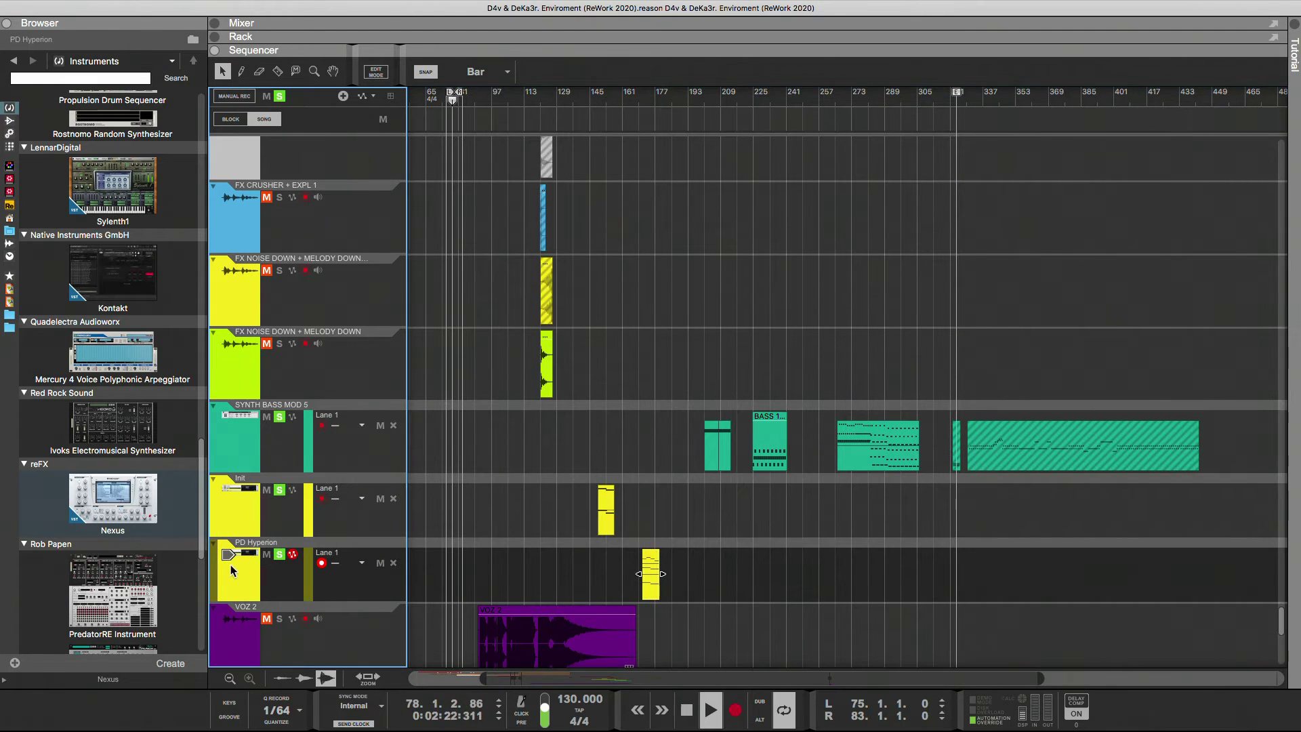
Select the Init and PD Hyperion tracks together and move them between SYNTH DARK VOICE PAD 1 and the first PLUCK 1 track
{"action": "left_click", "coordinate": [214, 519], "text": "shift"}
{"action": "left_click_drag", "start_coordinate": [213, 517], "coordinate": [250, 292]}
{"action": "left_click_drag", "start_coordinate": [303, 346], "coordinate": [465, 344]}
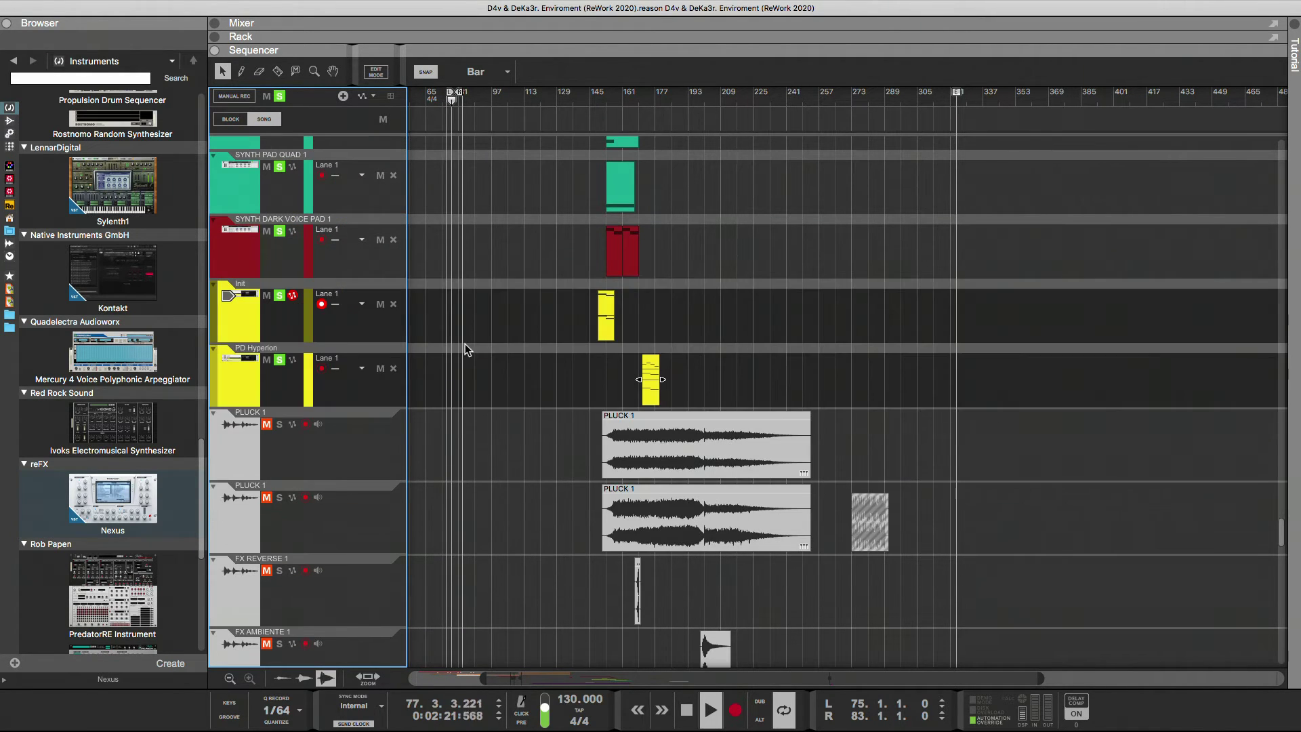
Play the song from bar 154 and solo both PLUCK 1 tracks to hear them with the synth pads
{"action": "left_click", "coordinate": [608, 100]}
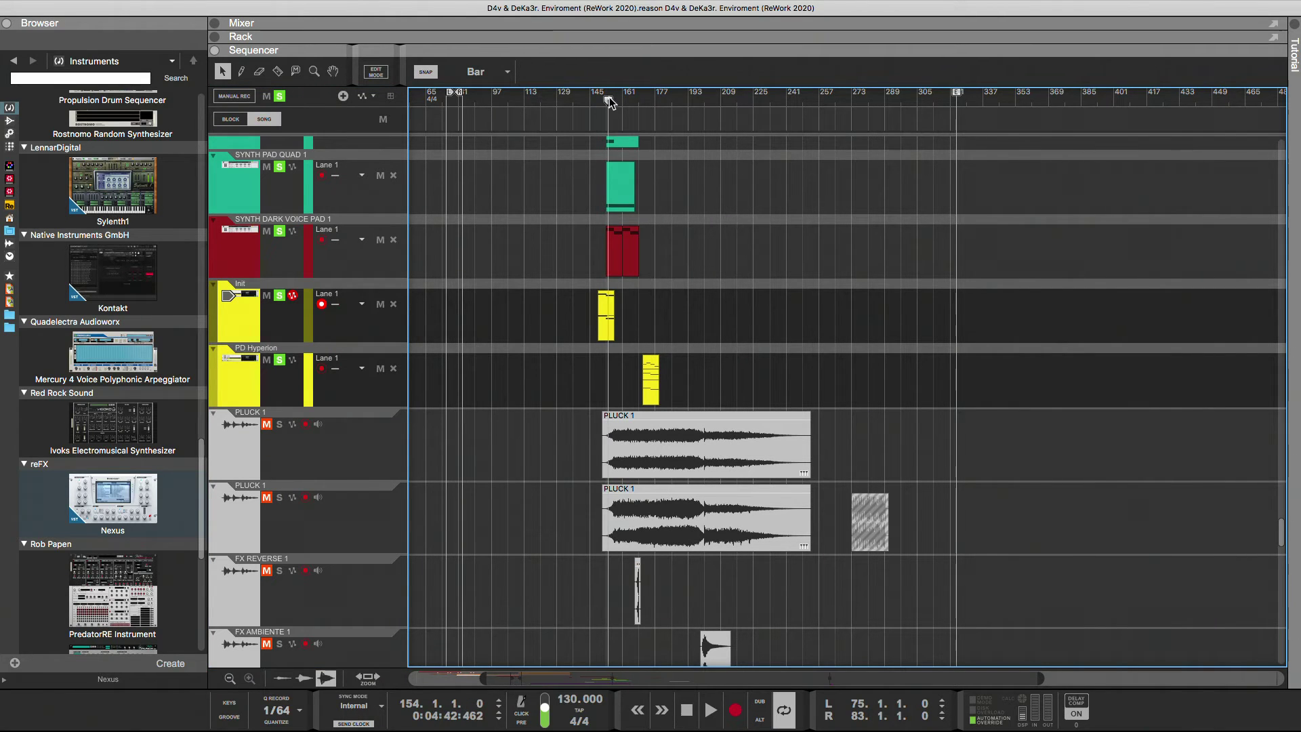
{"action": "key", "text": "space"}
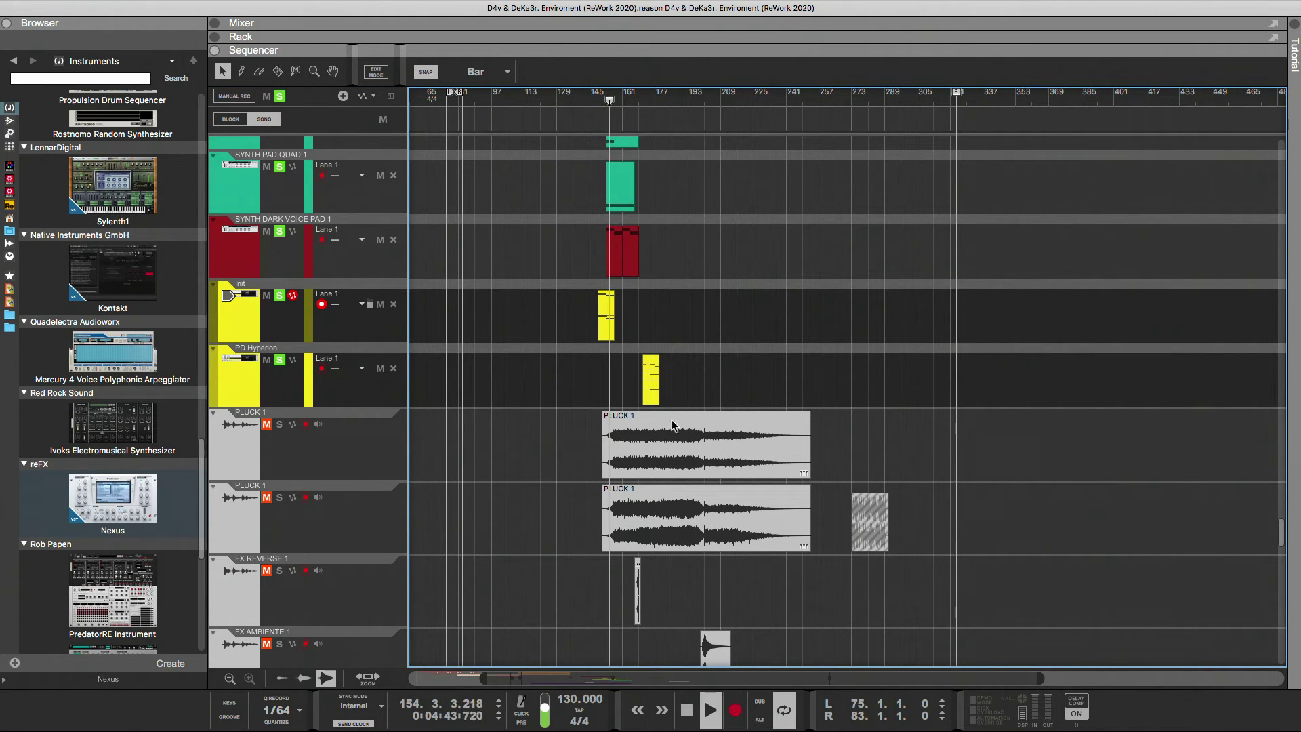
{"action": "left_click", "coordinate": [279, 425]}
{"action": "left_click", "coordinate": [279, 498]}
{"action": "scroll", "coordinate": [555, 433], "scroll_direction": "down", "scroll_amount": 3}
{"action": "scroll", "coordinate": [554, 433], "scroll_direction": "up", "scroll_amount": 4}
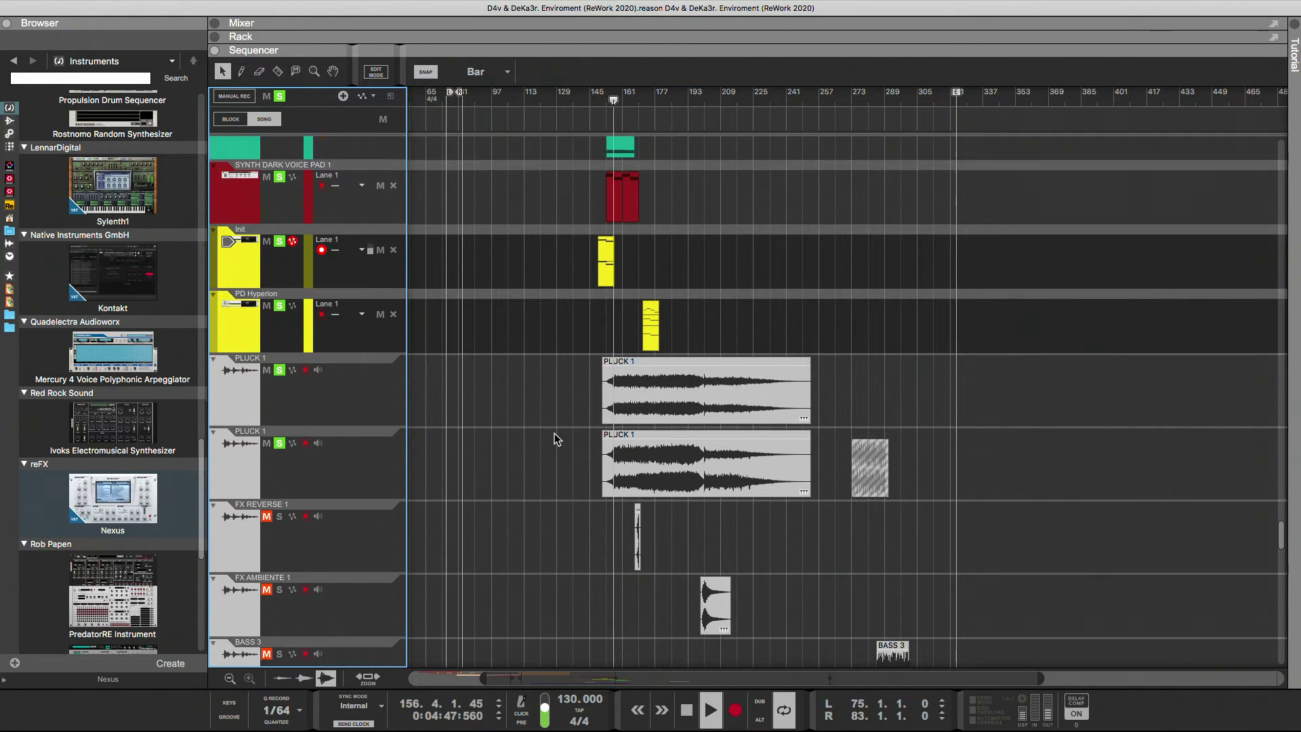
Move the PD Hyperion clip to bar 137 and clear all track solos to hear the full mix
{"action": "left_click_drag", "start_coordinate": [654, 410], "coordinate": [583, 418]}
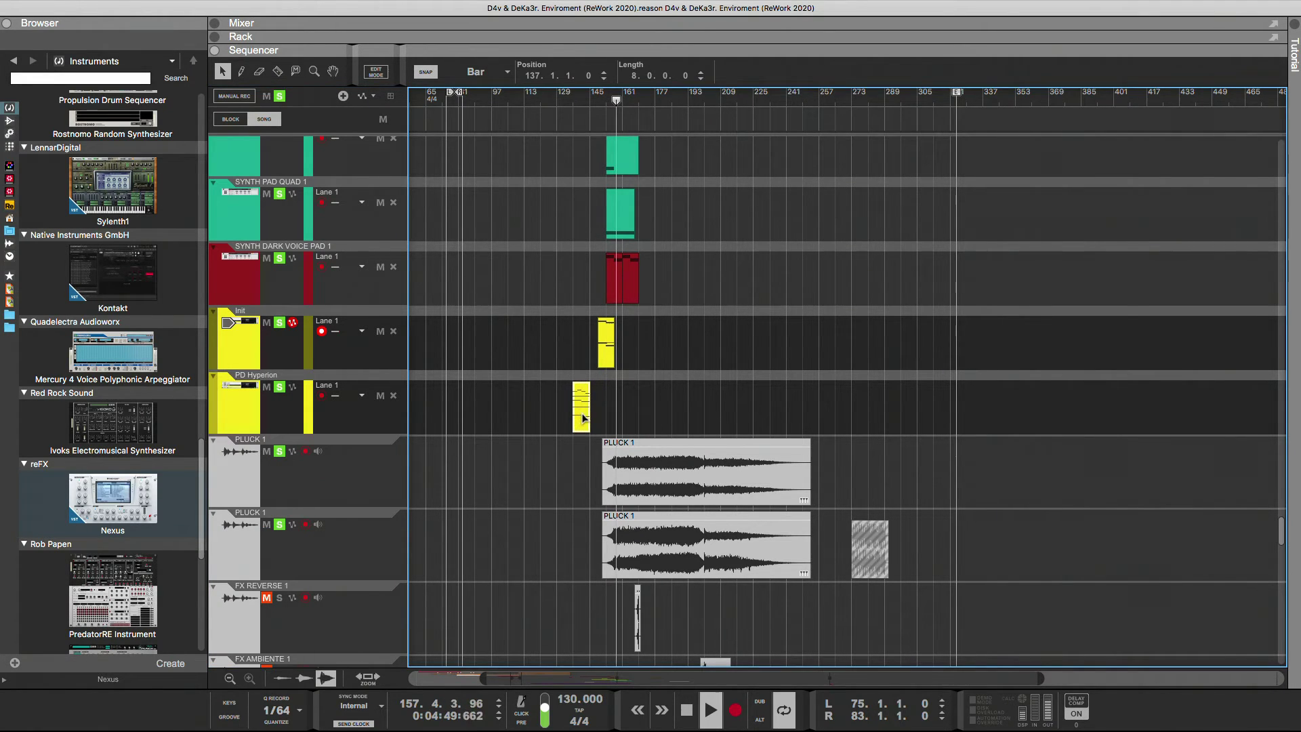
{"action": "key", "text": "space"}
{"action": "key", "text": "space"}
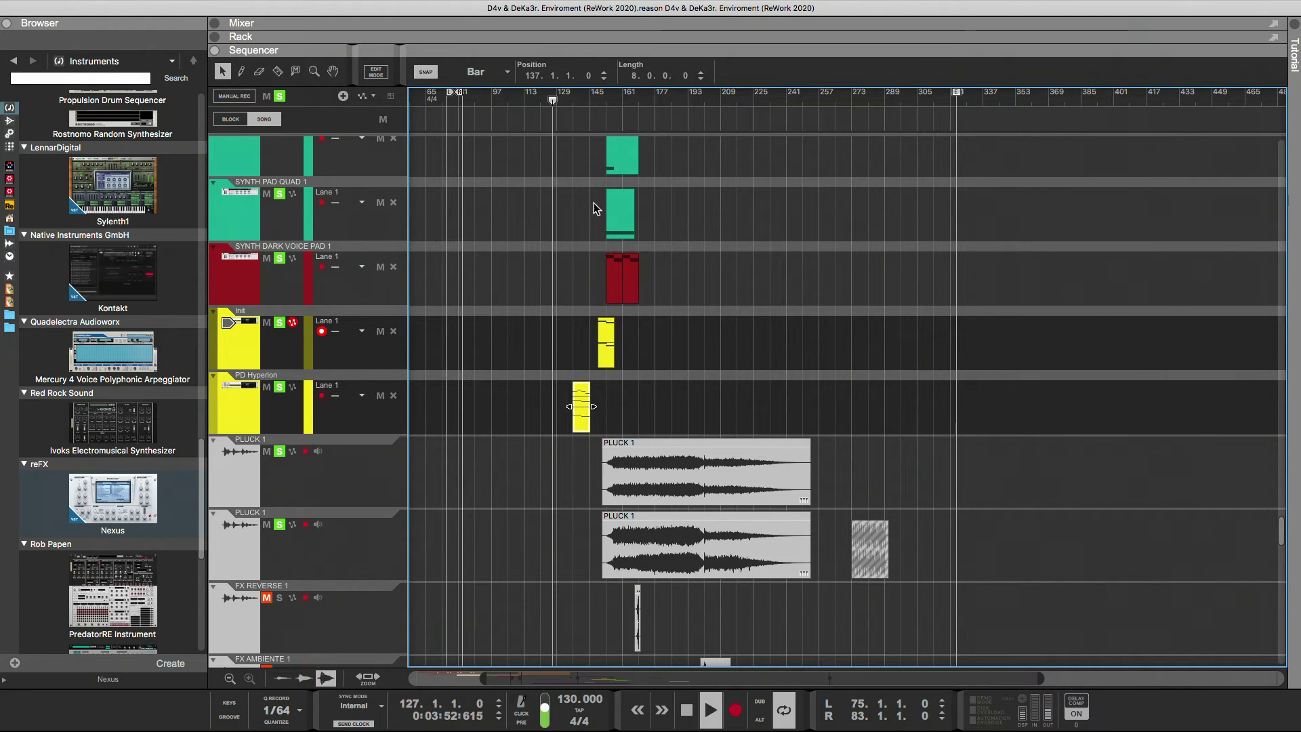
{"action": "left_click", "coordinate": [279, 95]}
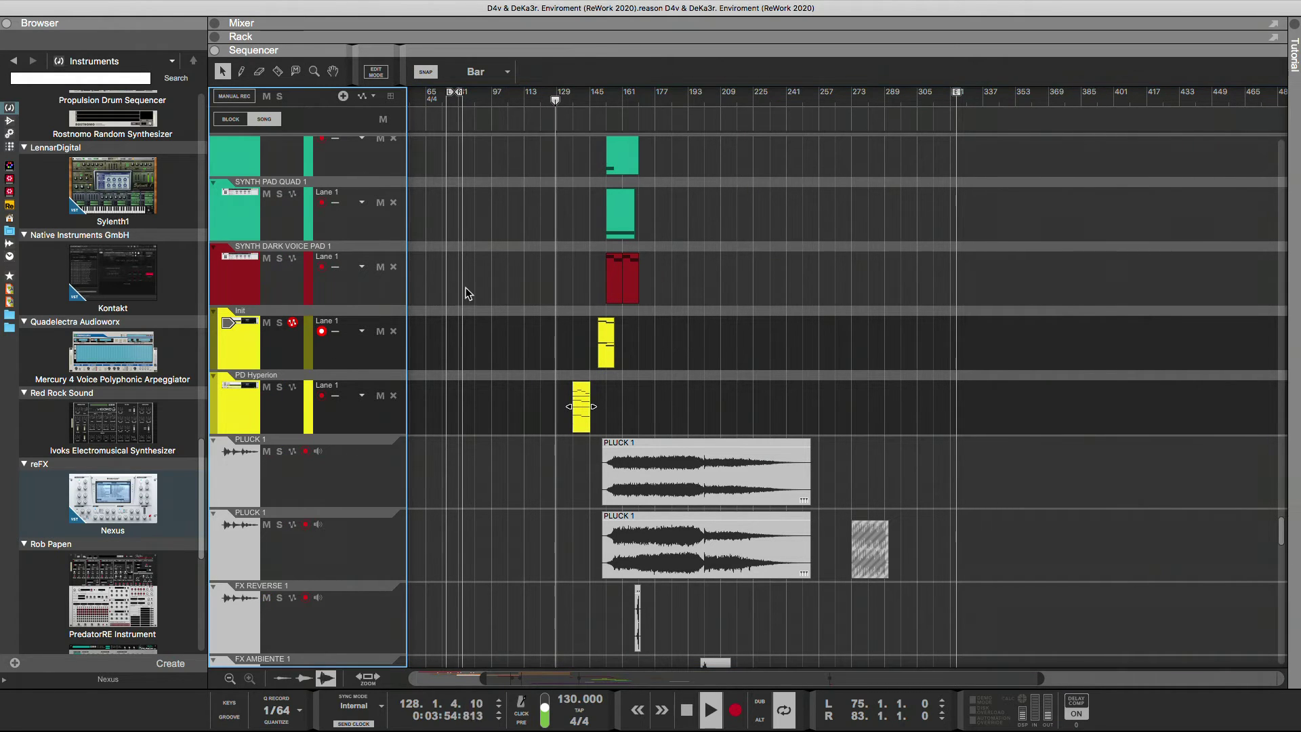
Check the surrounding tracks, then try the Init clip at bar 161 and the PD Hyperion clip at bar 145
{"action": "scroll", "coordinate": [582, 412], "scroll_direction": "up", "scroll_amount": 3}
{"action": "scroll", "coordinate": [579, 411], "scroll_direction": "down", "scroll_amount": 10}
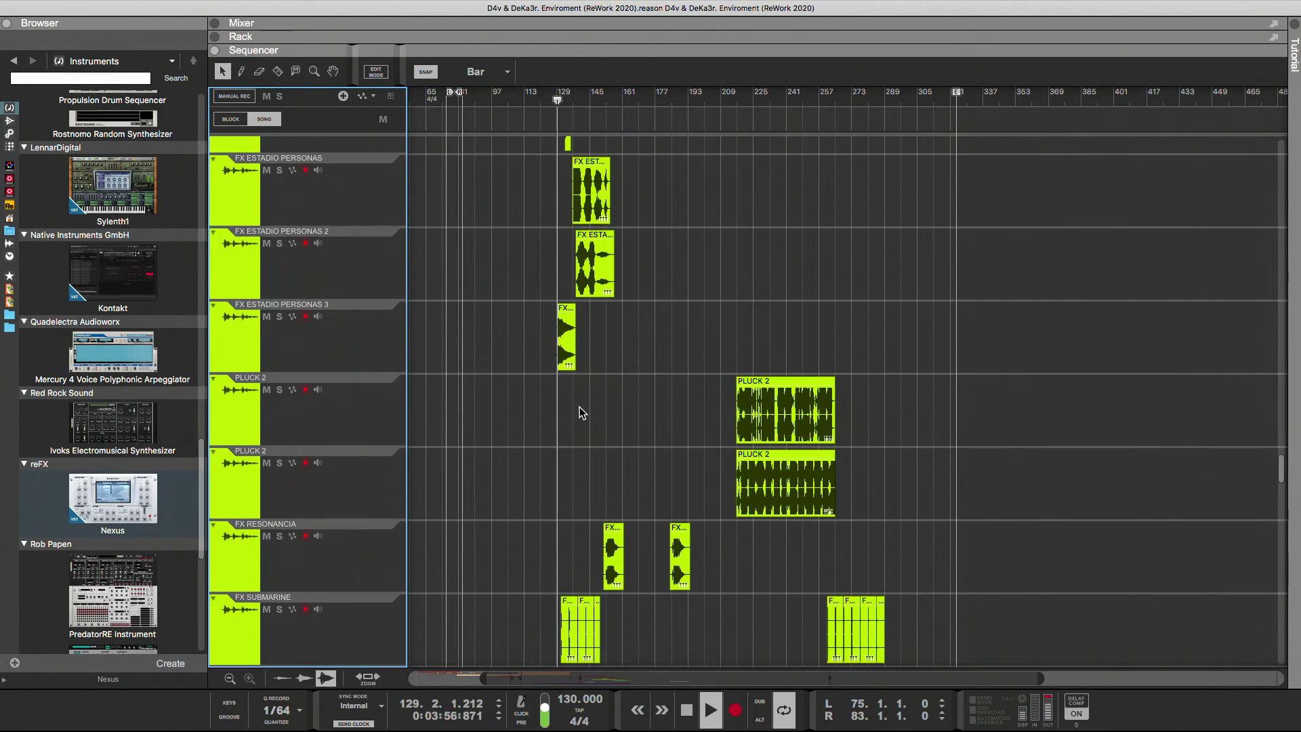
{"action": "scroll", "coordinate": [579, 410], "scroll_direction": "up", "scroll_amount": 10}
{"action": "scroll", "coordinate": [583, 415], "scroll_direction": "down", "scroll_amount": 3}
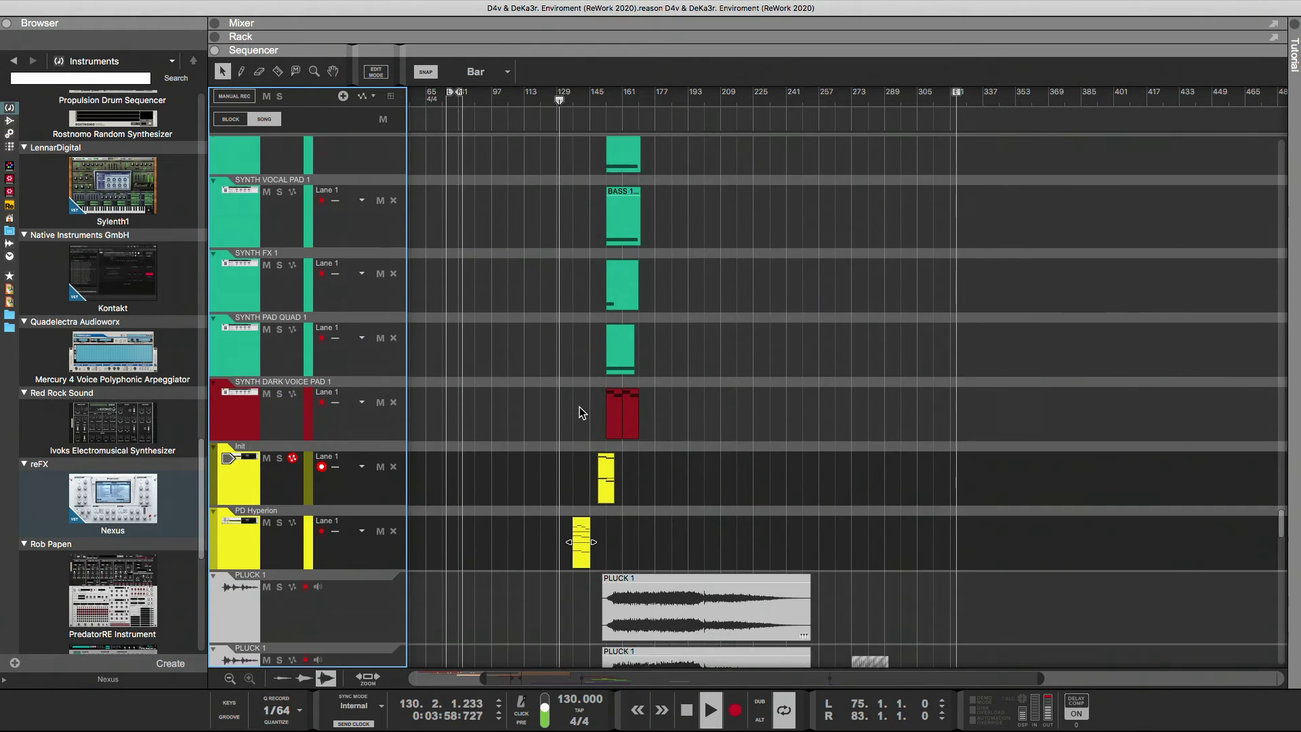
{"action": "left_click_drag", "start_coordinate": [584, 424], "coordinate": [563, 427]}
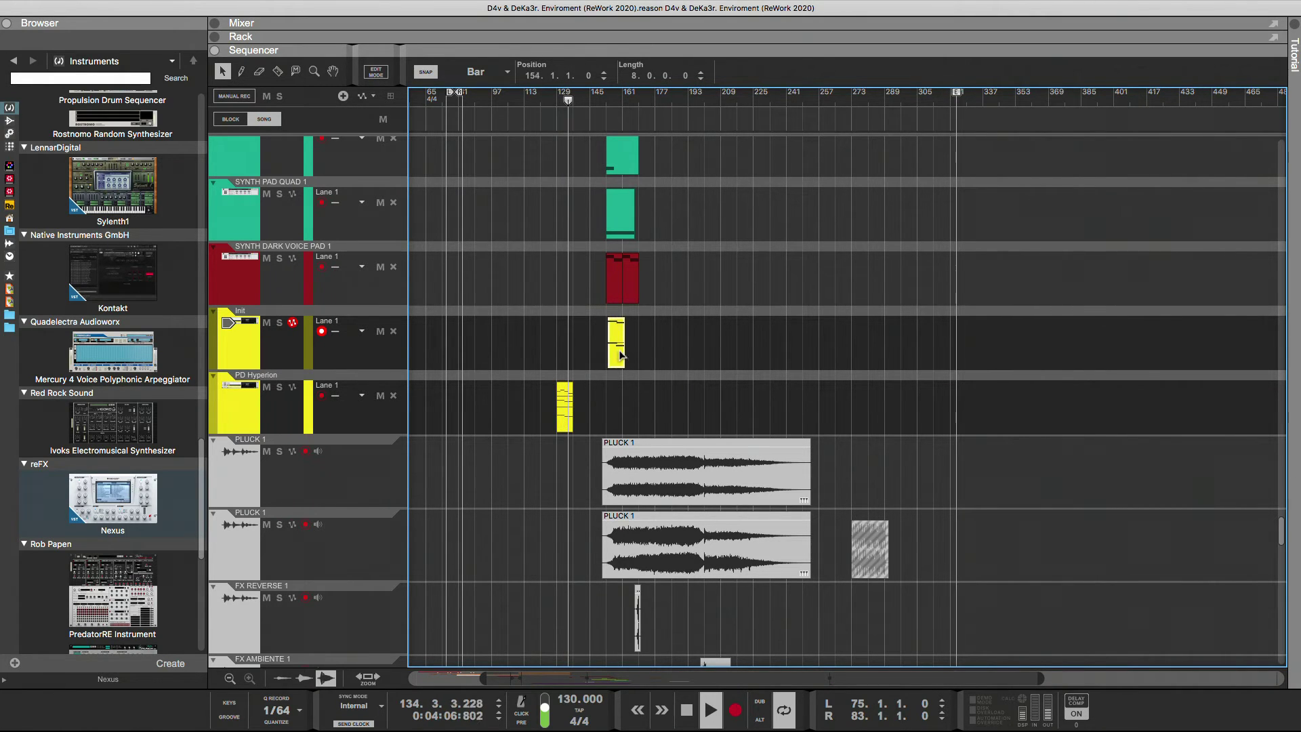
{"action": "left_click_drag", "start_coordinate": [628, 354], "coordinate": [631, 354]}
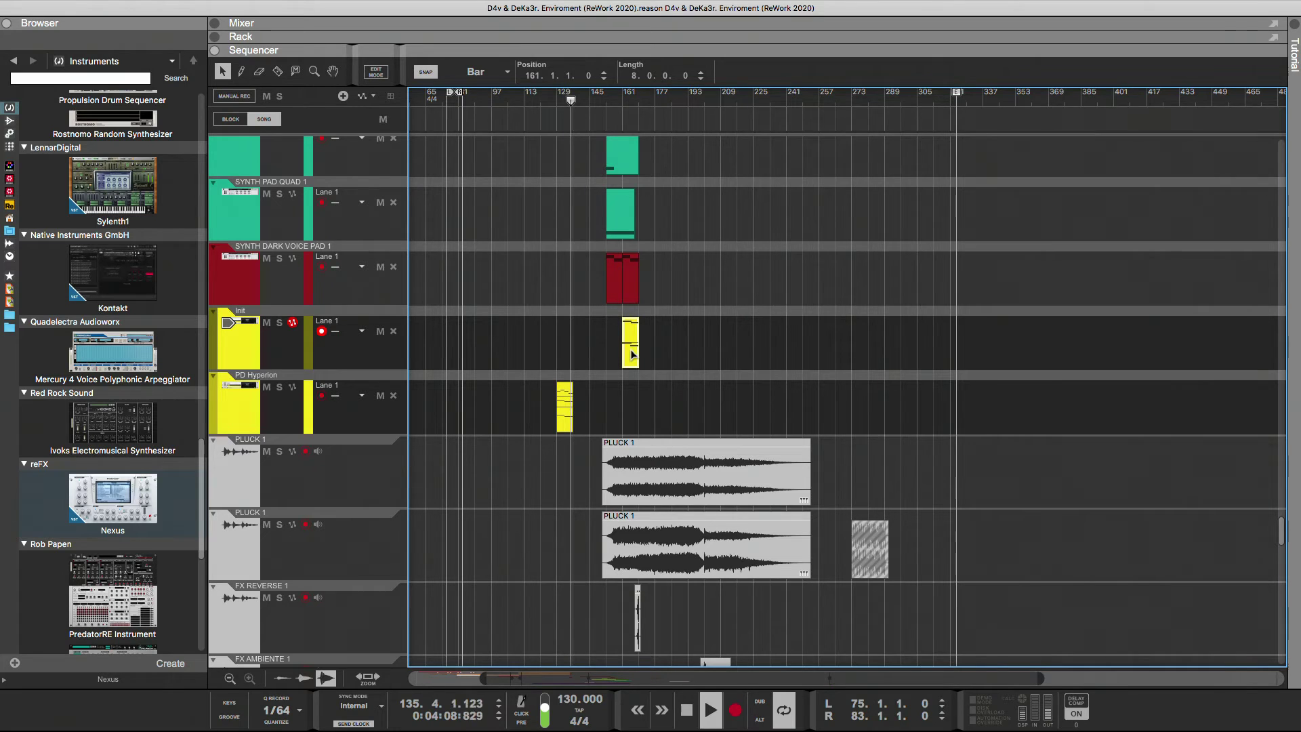
{"action": "left_click", "coordinate": [569, 411]}
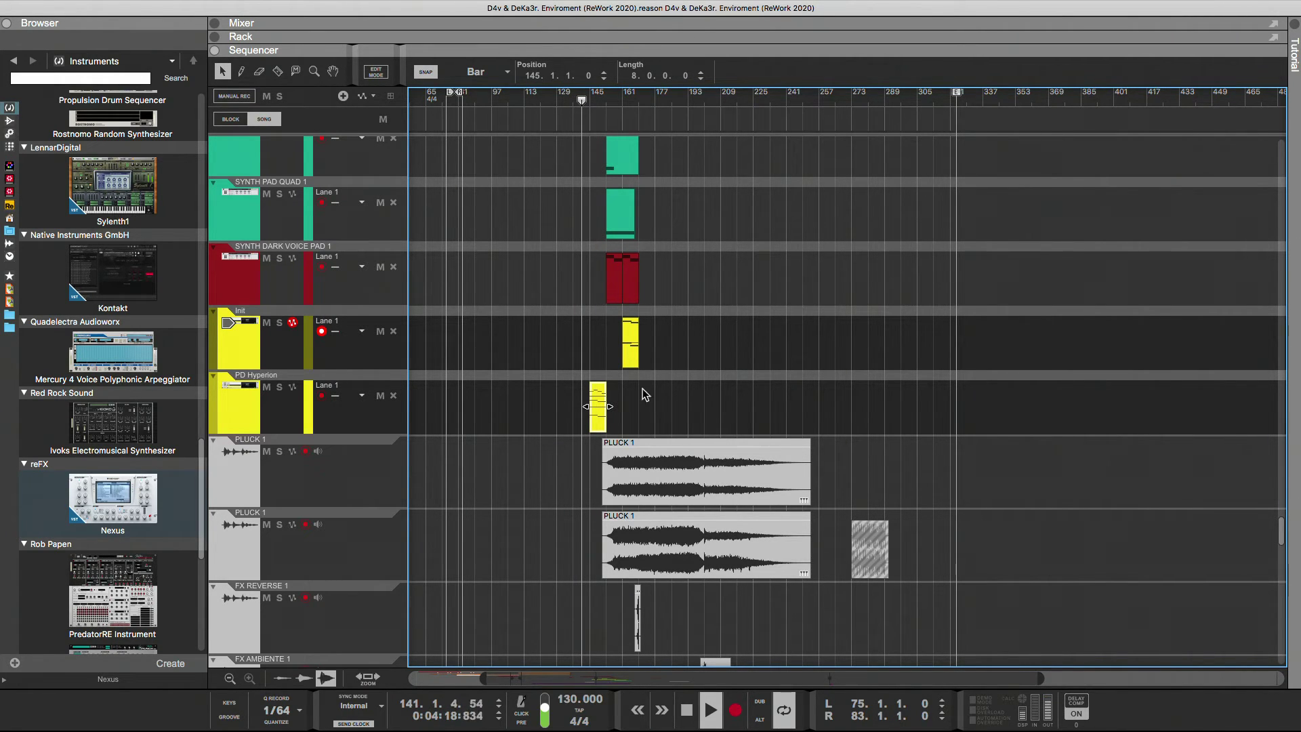
Try the Init clip at bar 193 and the PD Hyperion clip at bar 175 while playing those sections
{"action": "left_click_drag", "start_coordinate": [631, 357], "coordinate": [697, 357]}
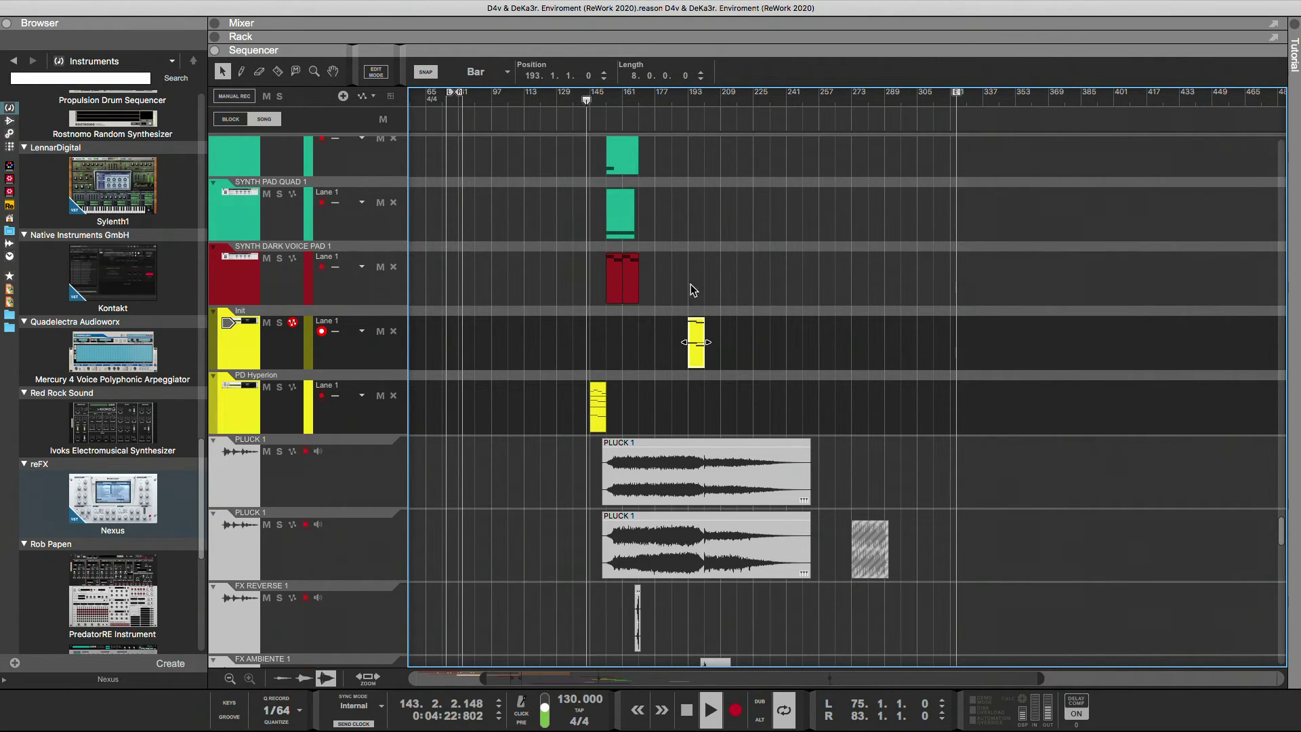
{"action": "left_click", "coordinate": [682, 100]}
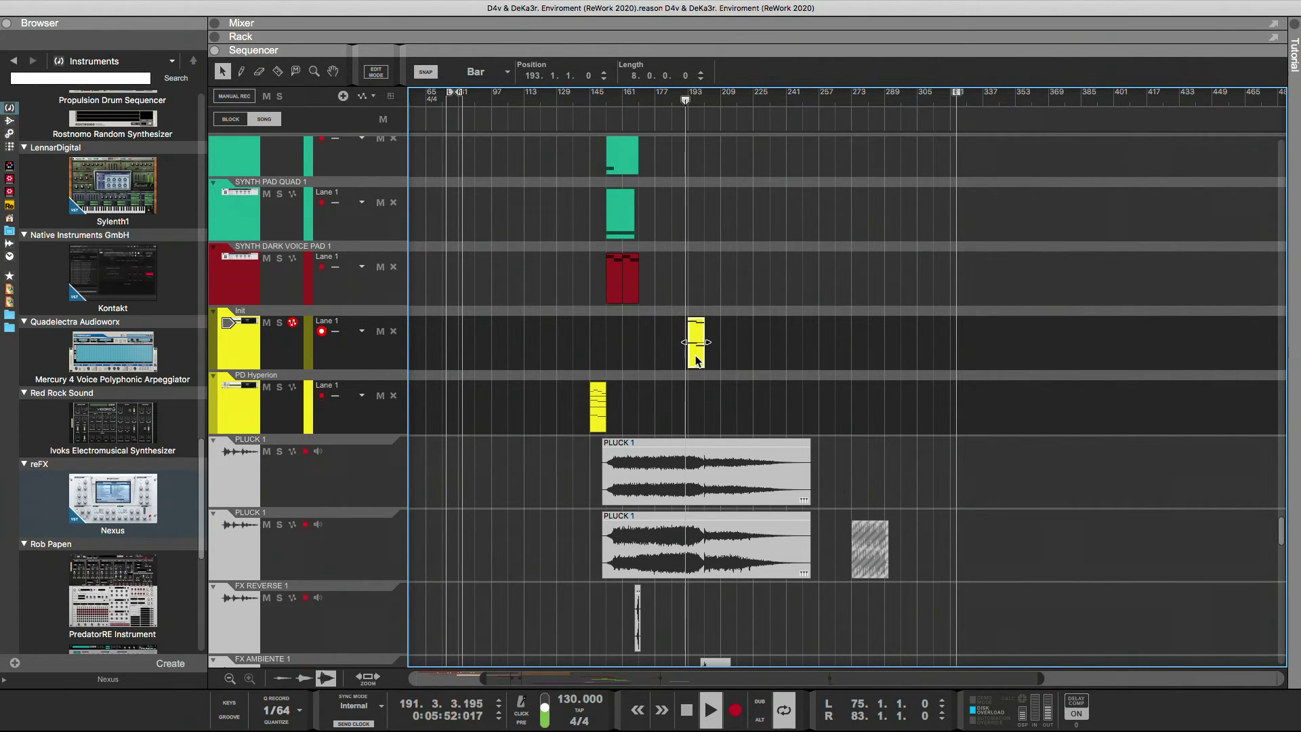
{"action": "left_click", "coordinate": [594, 103]}
{"action": "left_click_drag", "start_coordinate": [598, 411], "coordinate": [658, 411]}
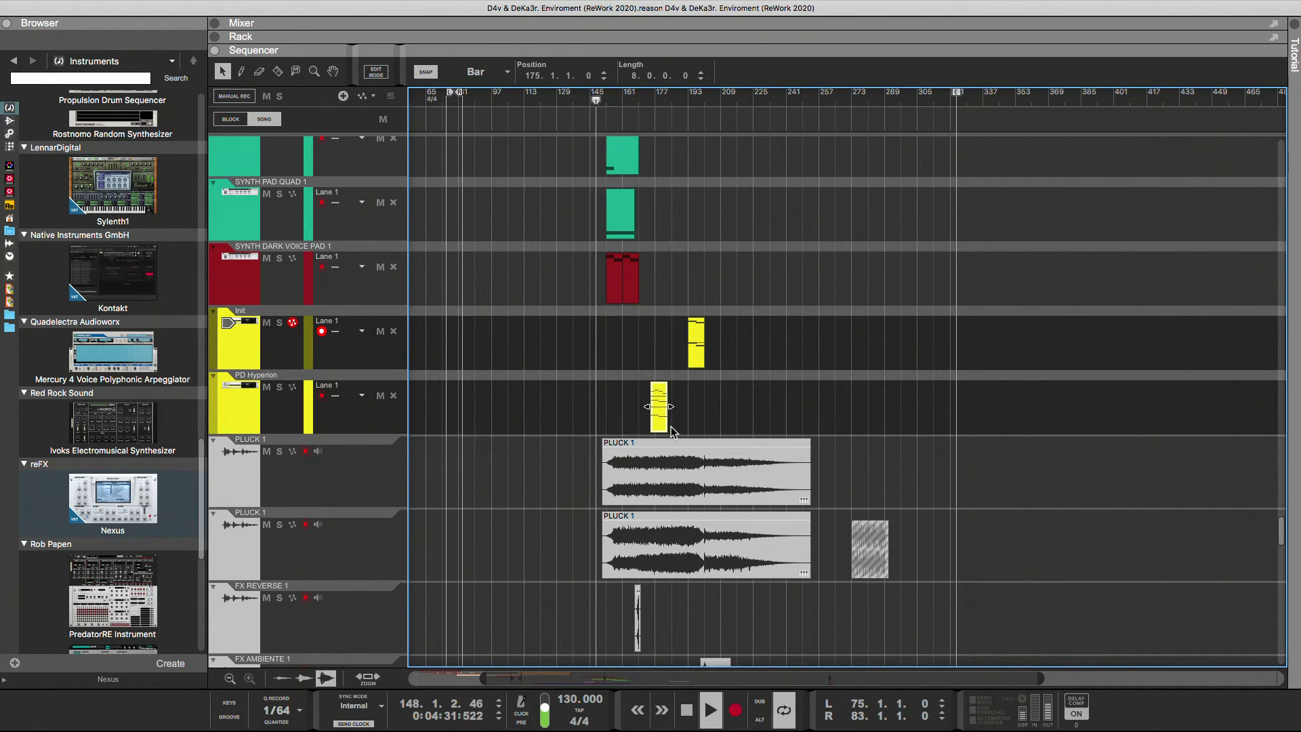
Repeat the PD Hyperion clip from bar 153 up to bar 209 and place the Init clip at bar 201
{"action": "scroll", "coordinate": [668, 429], "scroll_direction": "up", "scroll_amount": 5}
{"action": "left_click_drag", "start_coordinate": [605, 99], "coordinate": [623, 101]}
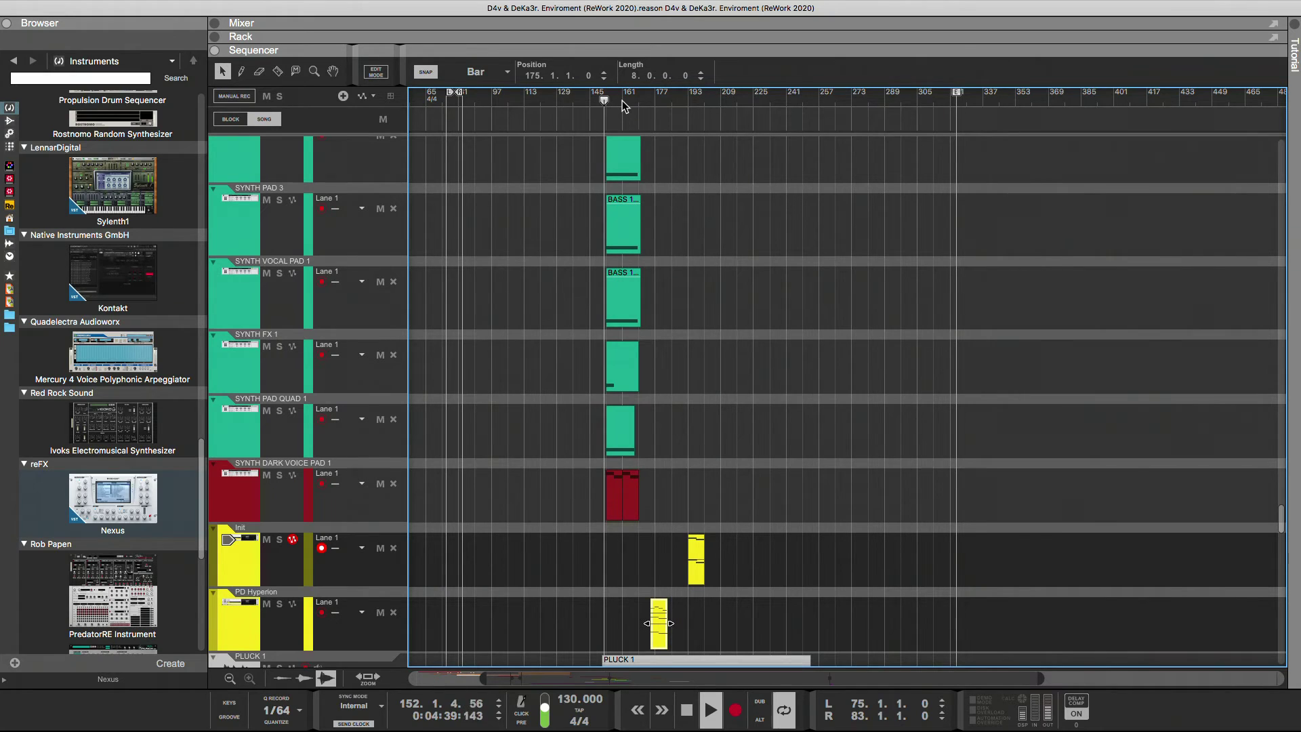
{"action": "scroll", "coordinate": [662, 416], "scroll_direction": "down", "scroll_amount": 3}
{"action": "left_click_drag", "start_coordinate": [659, 533], "coordinate": [639, 543]}
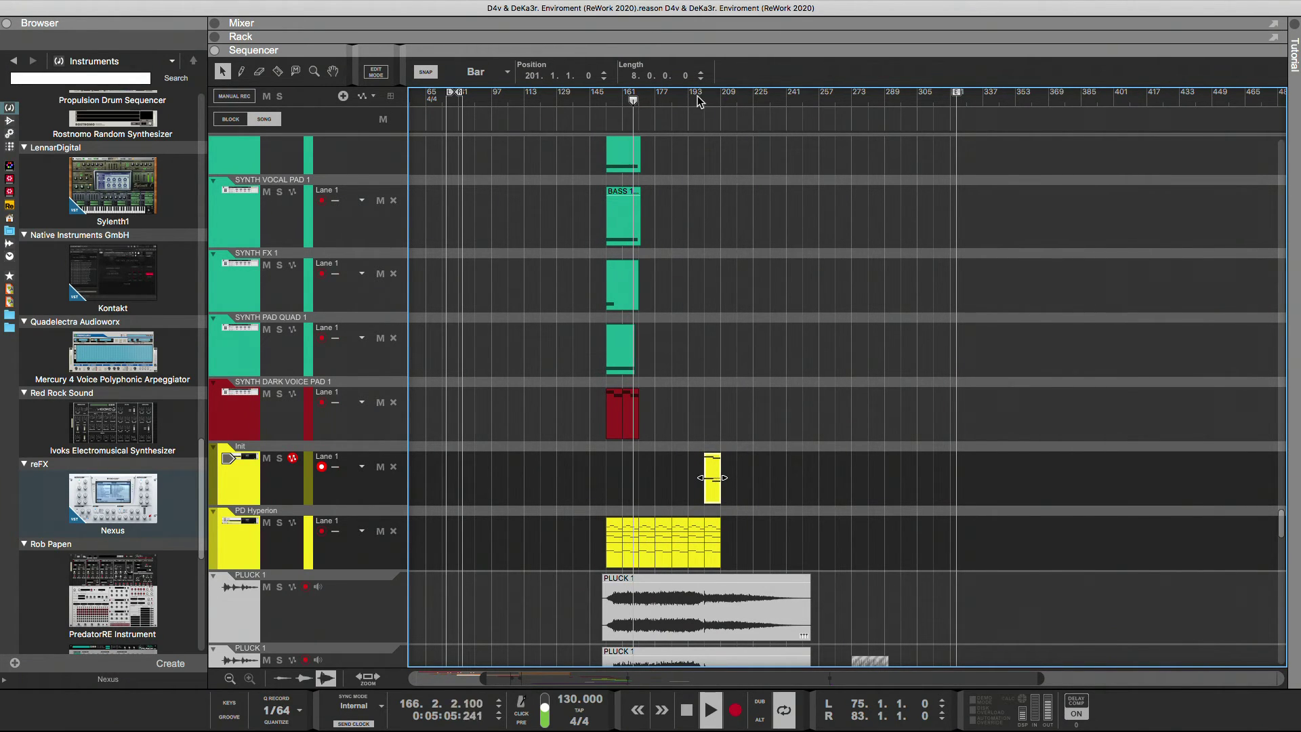
Repeat the Init clip from bar 201 up to bar 265 and delete the PD Hyperion copy at bar 201
{"action": "scroll", "coordinate": [761, 378], "scroll_direction": "down", "scroll_amount": 5}
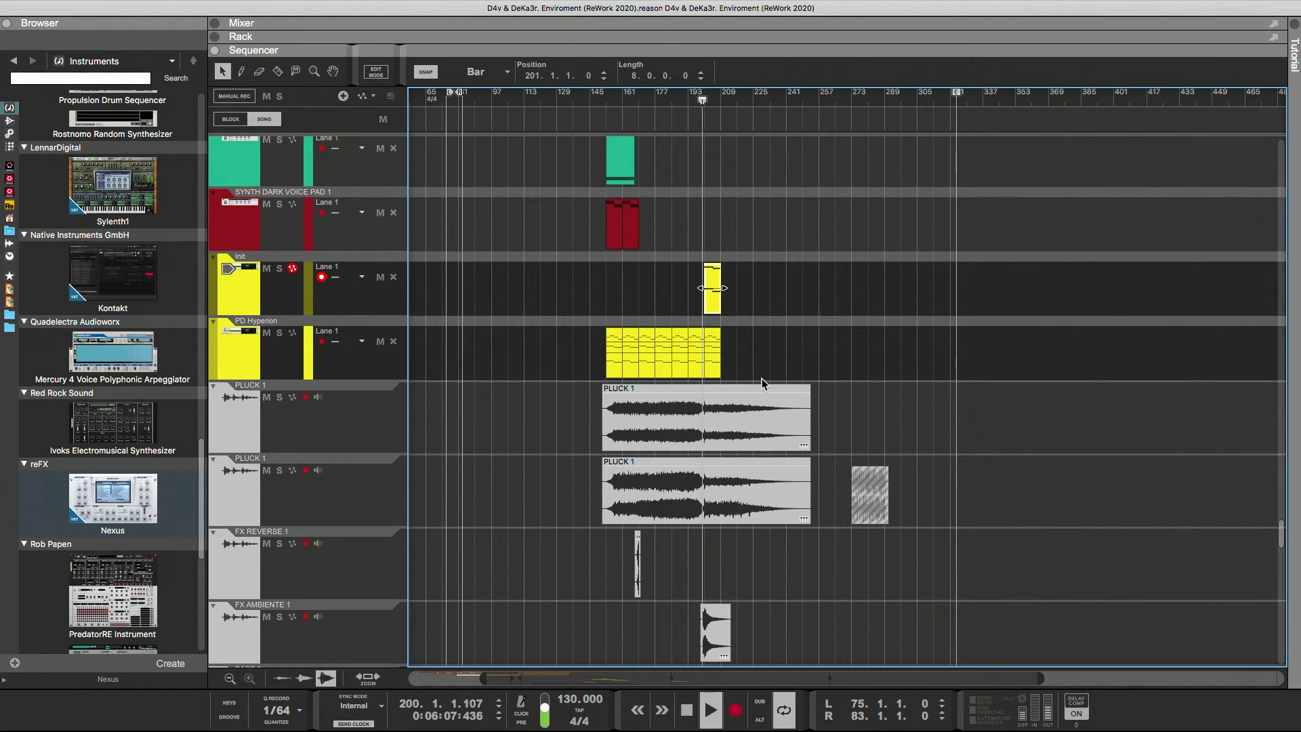
{"action": "scroll", "coordinate": [762, 378], "scroll_direction": "up", "scroll_amount": 7}
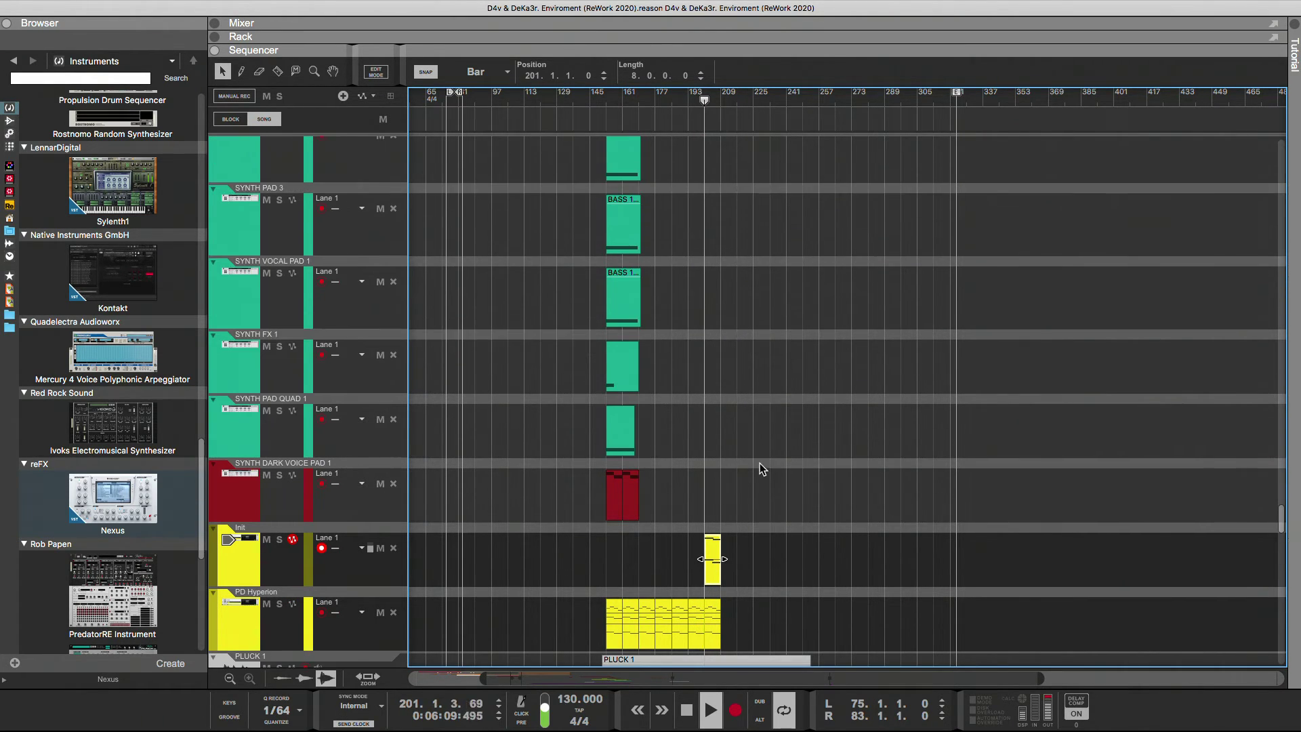
{"action": "scroll", "coordinate": [767, 513], "scroll_direction": "down", "scroll_amount": 7}
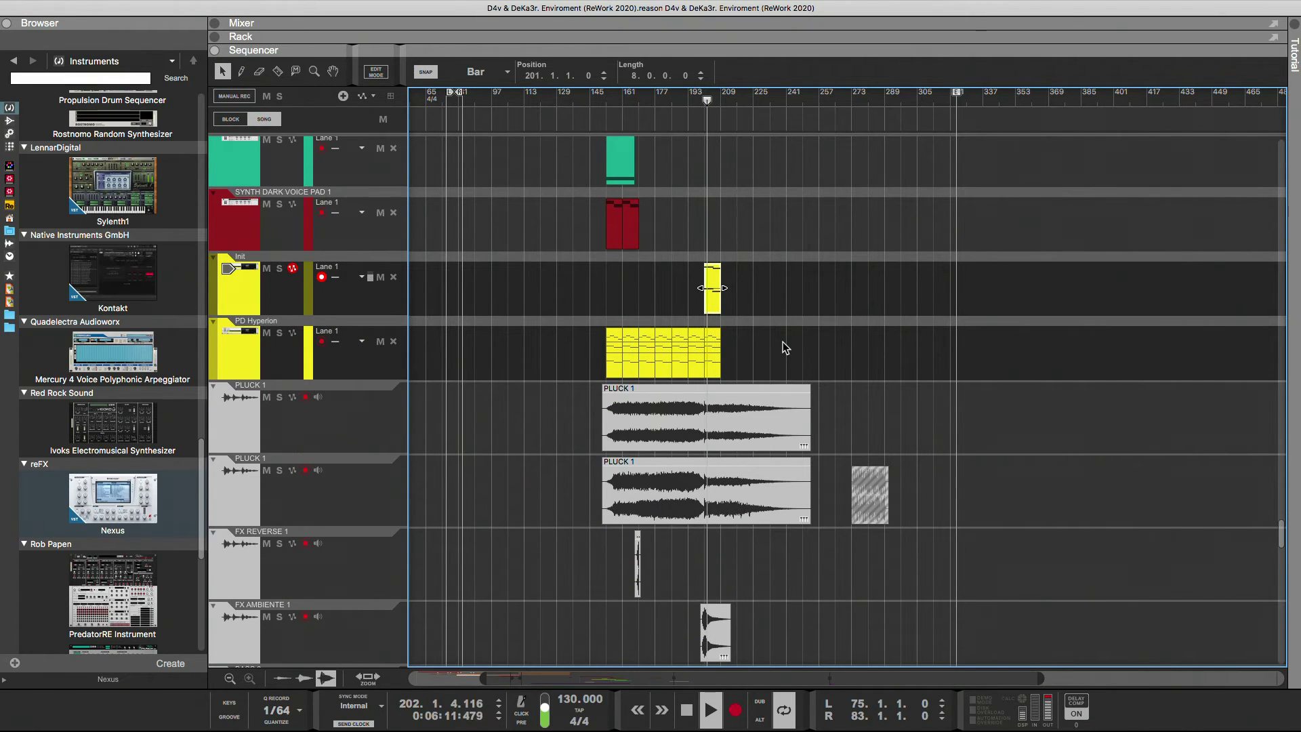
{"action": "scroll", "coordinate": [783, 341], "scroll_direction": "up", "scroll_amount": 6}
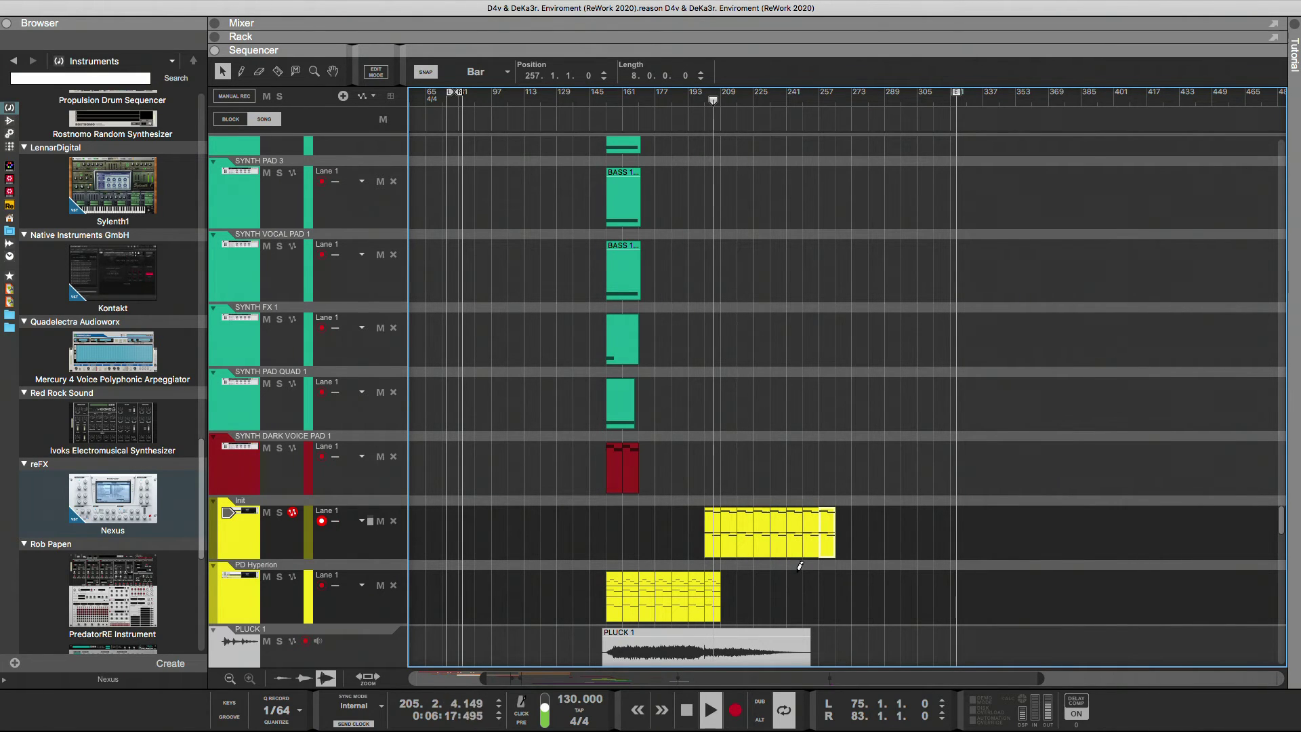
{"action": "left_click", "coordinate": [712, 599]}
Look through the tracks up to KICK DNB and zoom the timeline in around the drum clips at bar 201
{"action": "scroll", "coordinate": [735, 600], "scroll_direction": "down", "scroll_amount": 12}
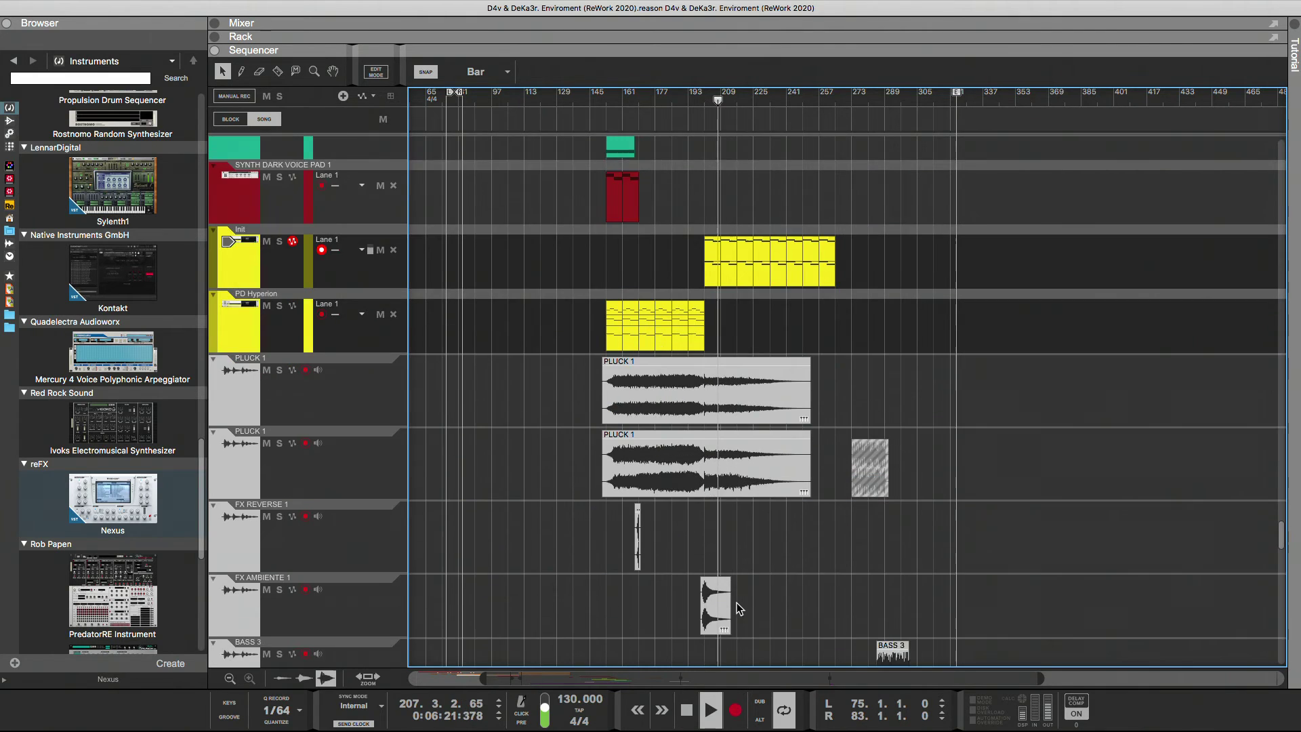
{"action": "scroll", "coordinate": [737, 603], "scroll_direction": "up", "scroll_amount": 4}
{"action": "scroll", "coordinate": [737, 610], "scroll_direction": "up", "scroll_amount": 15}
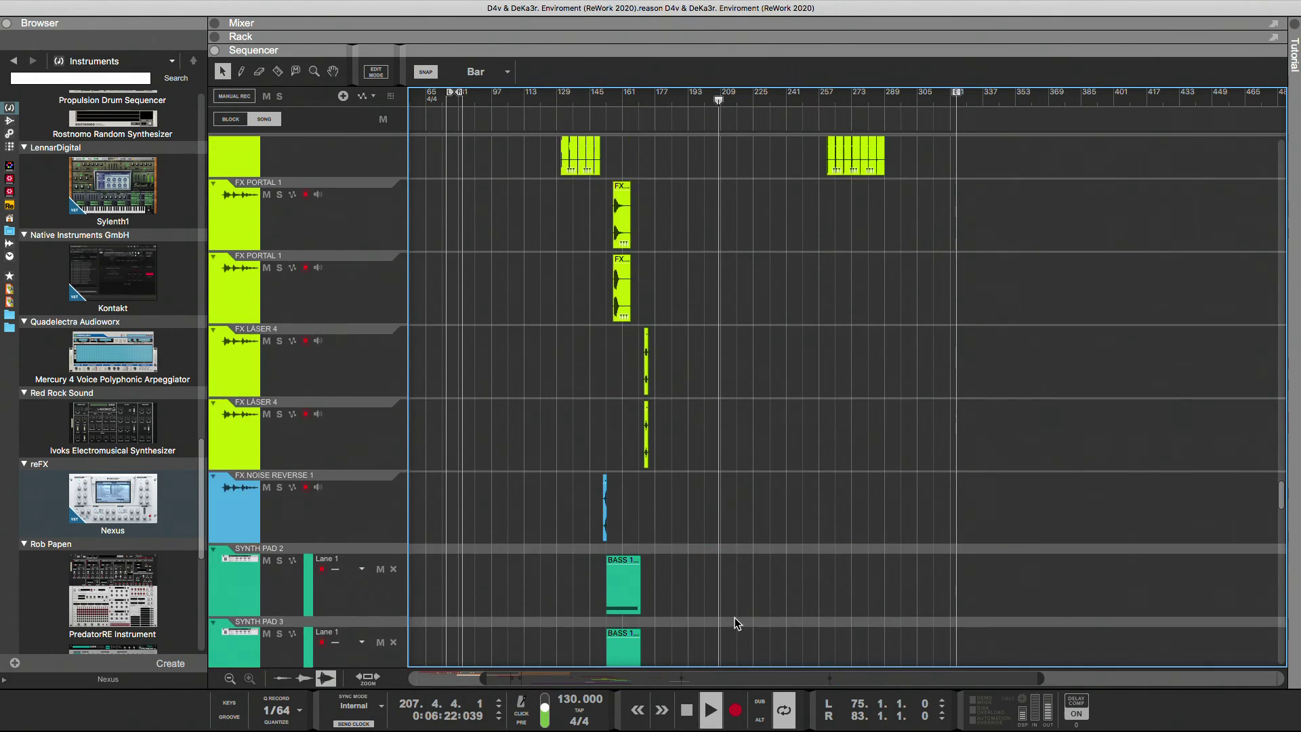
{"action": "scroll", "coordinate": [737, 624], "scroll_direction": "up", "scroll_amount": 15}
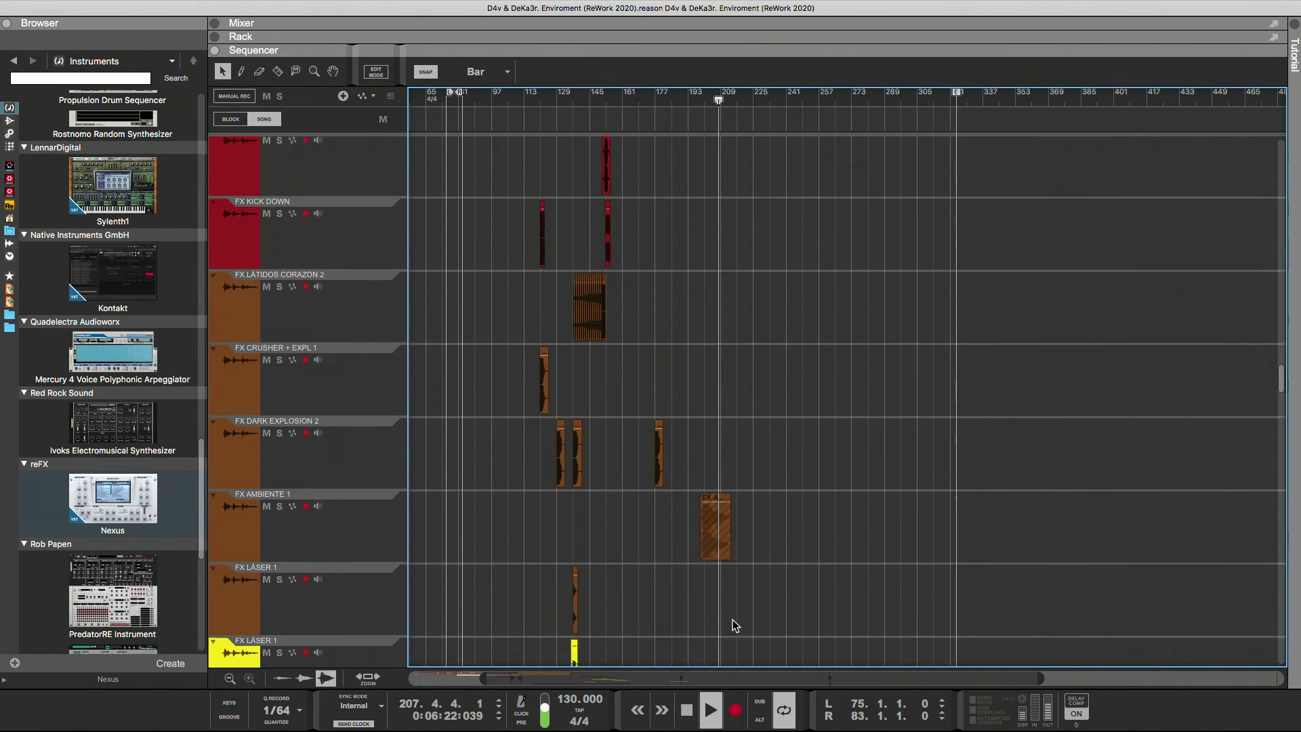
{"action": "scroll", "coordinate": [732, 623], "scroll_direction": "up", "scroll_amount": 15}
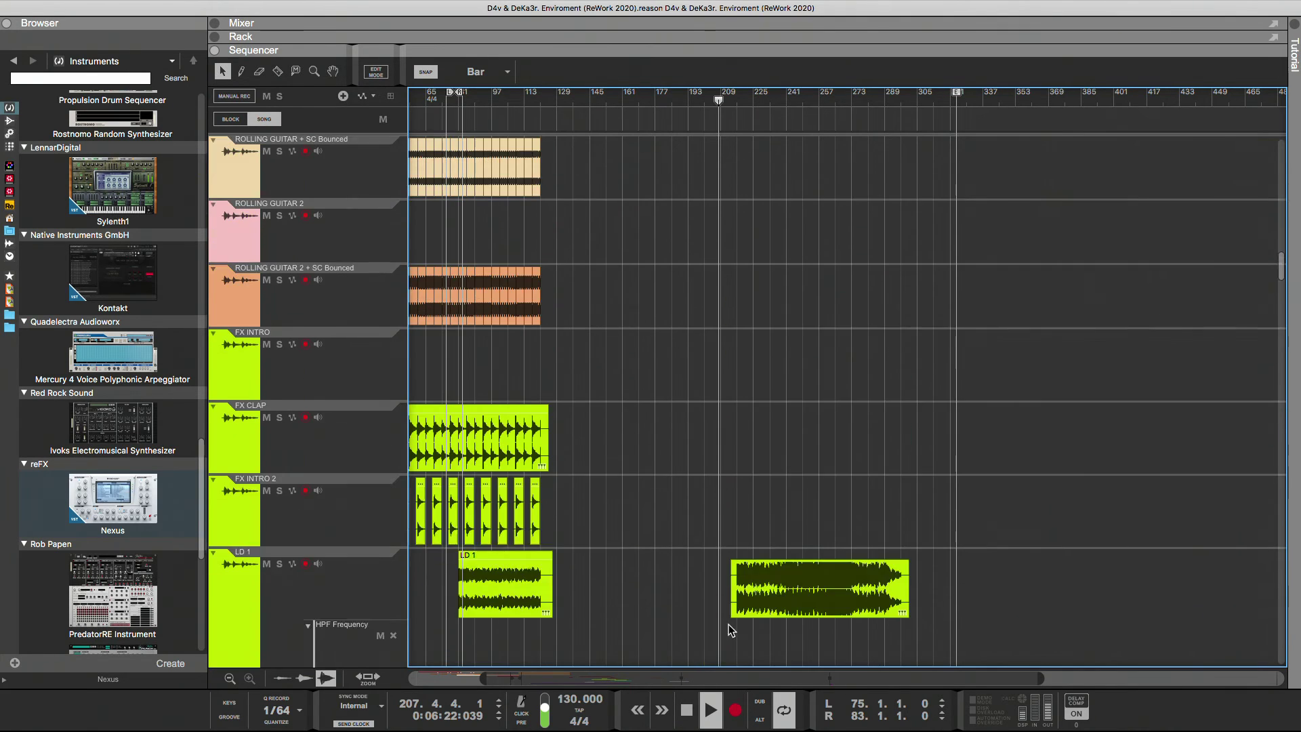
{"action": "scroll", "coordinate": [730, 625], "scroll_direction": "up", "scroll_amount": 15}
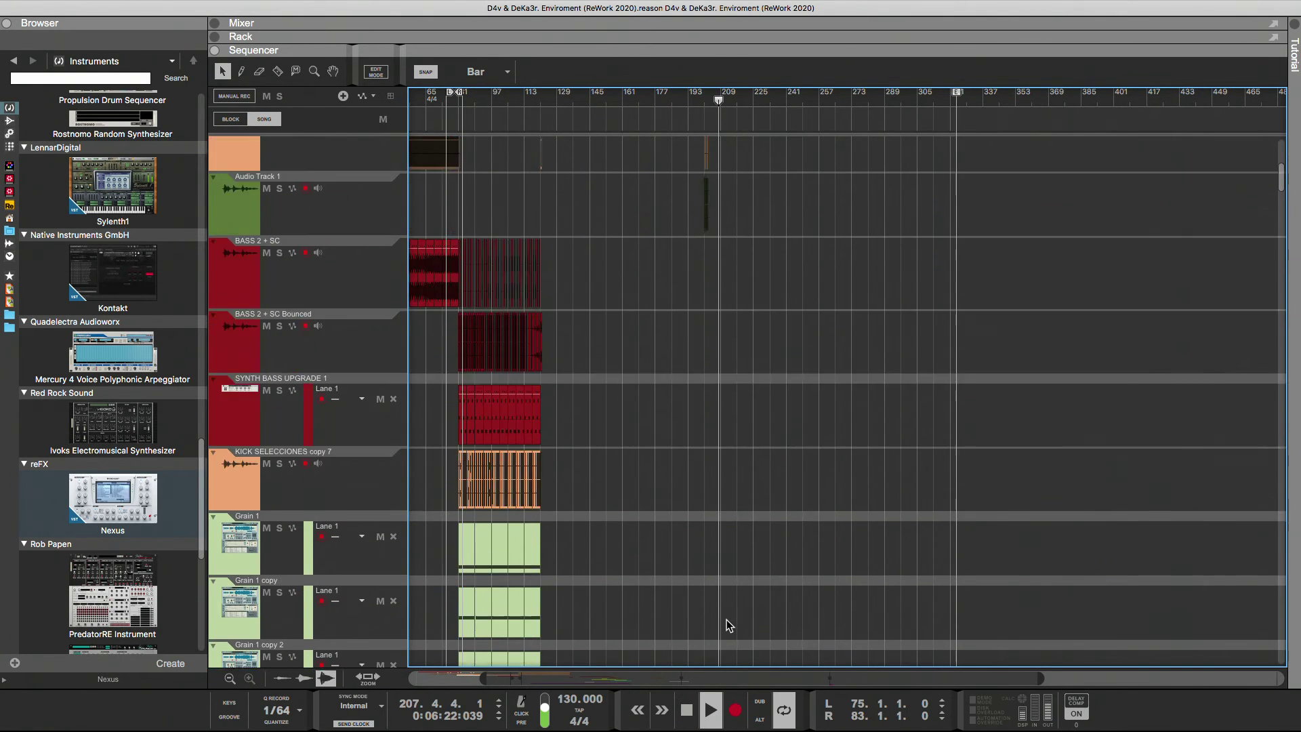
{"action": "scroll", "coordinate": [727, 624], "scroll_direction": "down", "scroll_amount": 3}
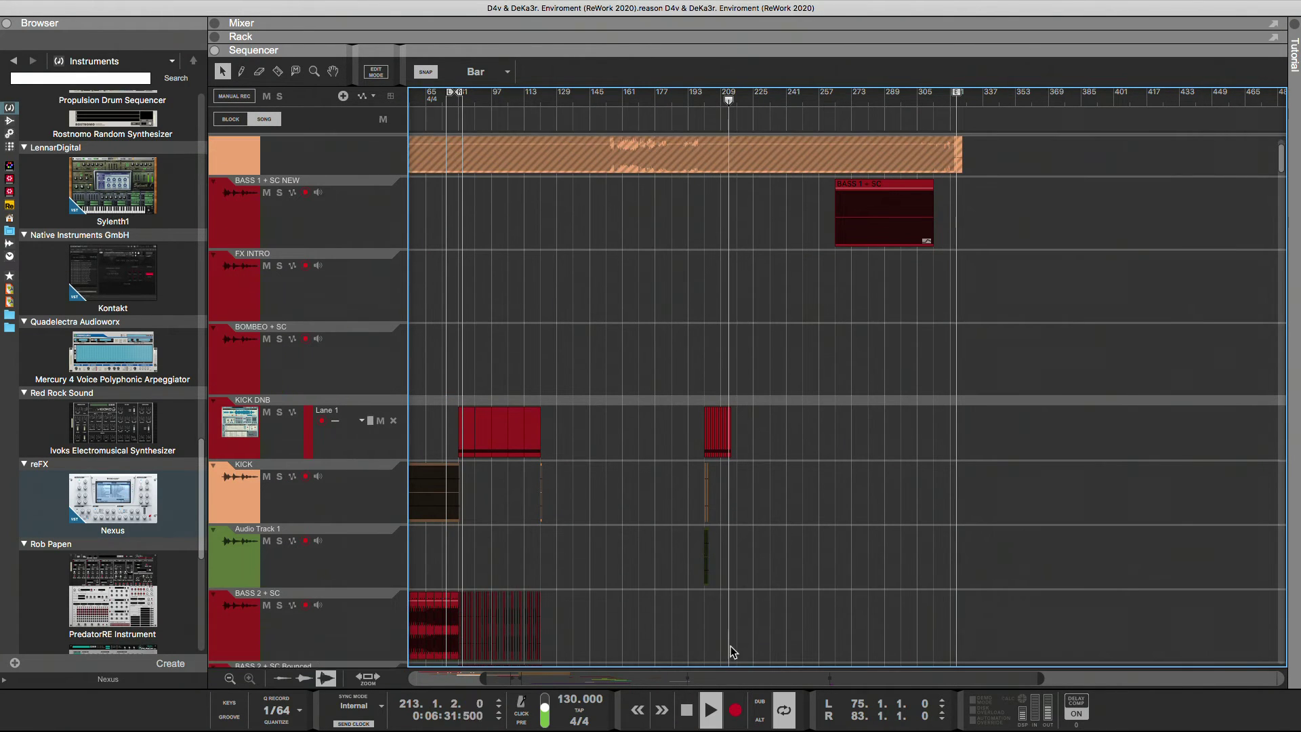
{"action": "left_click_drag", "start_coordinate": [1027, 679], "coordinate": [674, 675]}
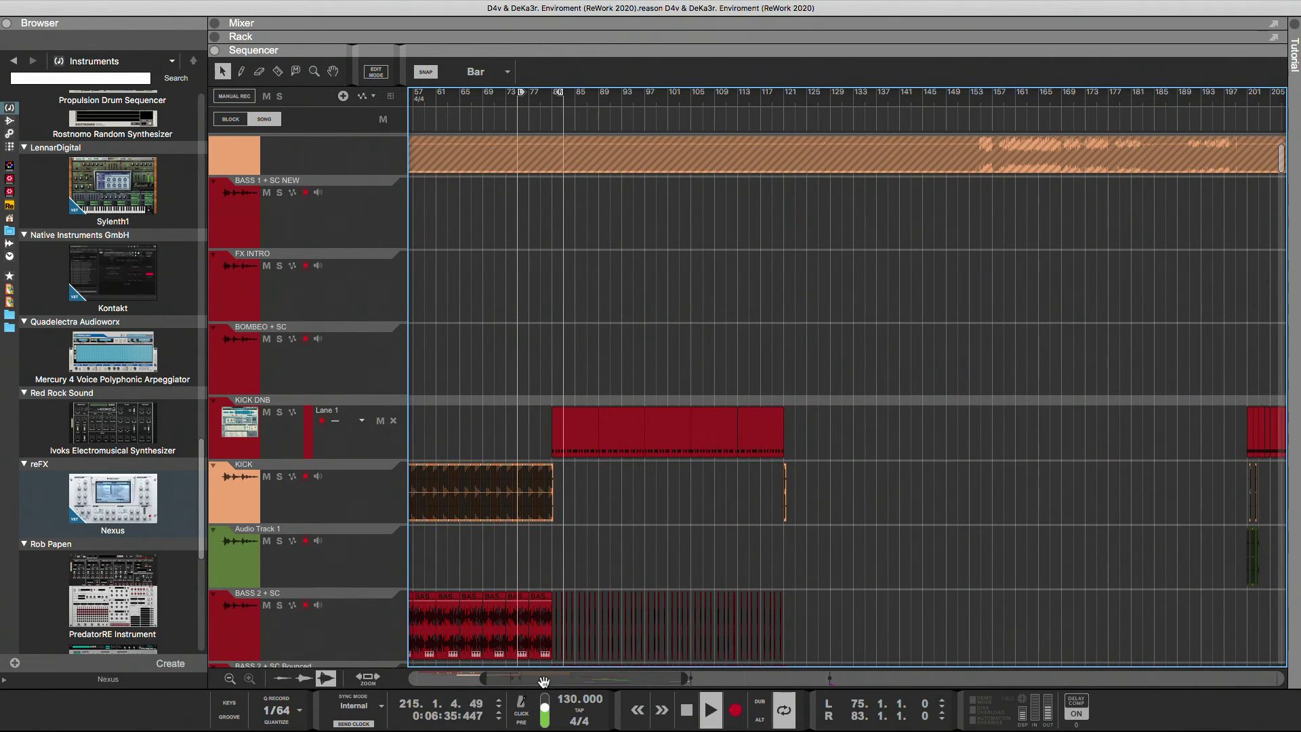
{"action": "left_click_drag", "start_coordinate": [556, 686], "coordinate": [644, 678]}
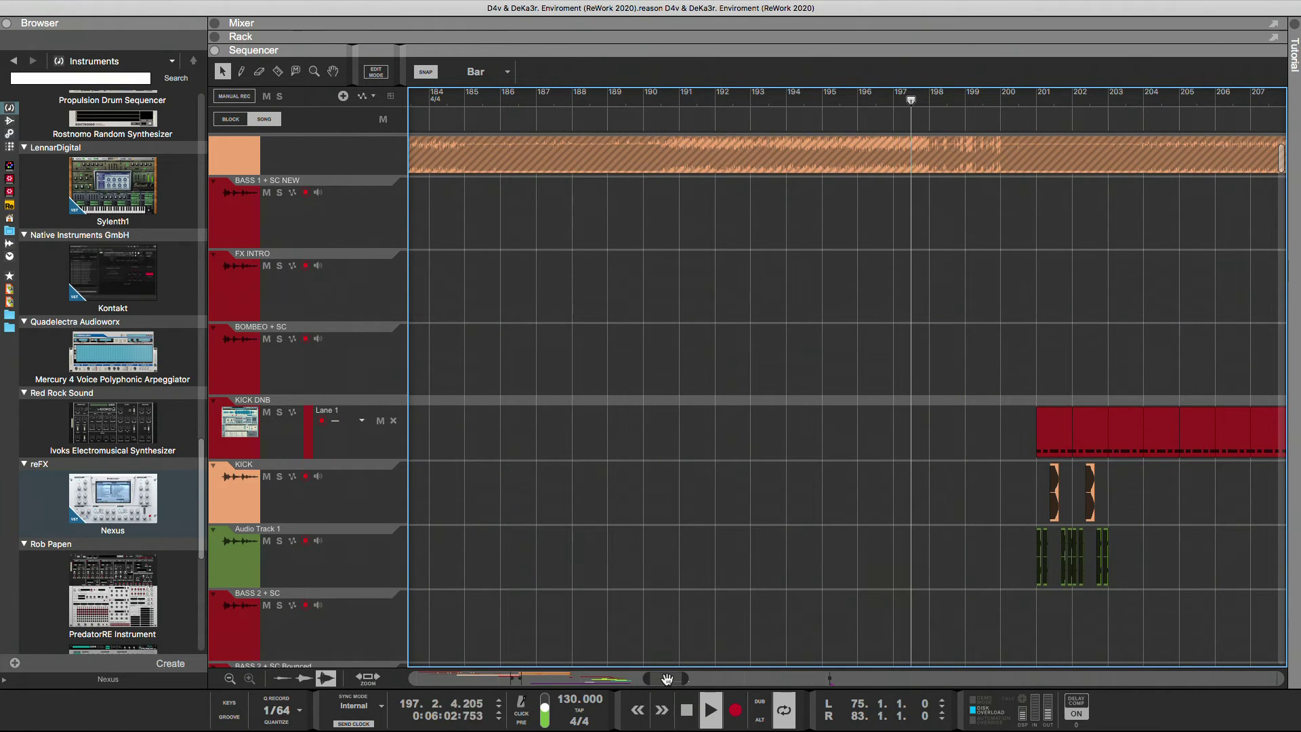
Select the KICK and Audio Track 1 clips at bar 201 and duplicate them repeatedly up to bar 215
{"action": "left_click_drag", "start_coordinate": [669, 462], "coordinate": [501, 552]}
{"action": "key", "text": "ctrl+d"}
{"action": "key", "text": "ctrl+d"}
{"action": "key", "text": "ctrl+d"}
{"action": "key", "text": "ctrl+d"}
{"action": "key", "text": "ctrl+d"}
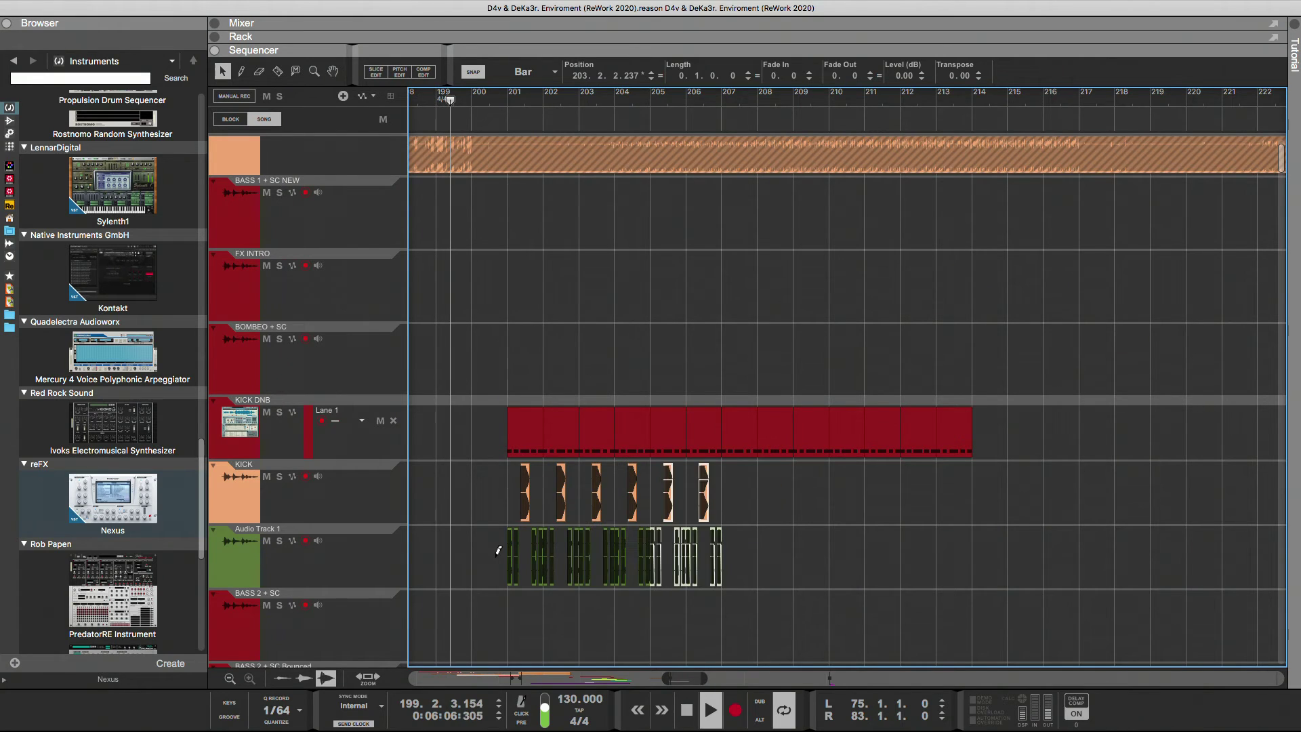
{"action": "key", "text": "ctrl+d"}
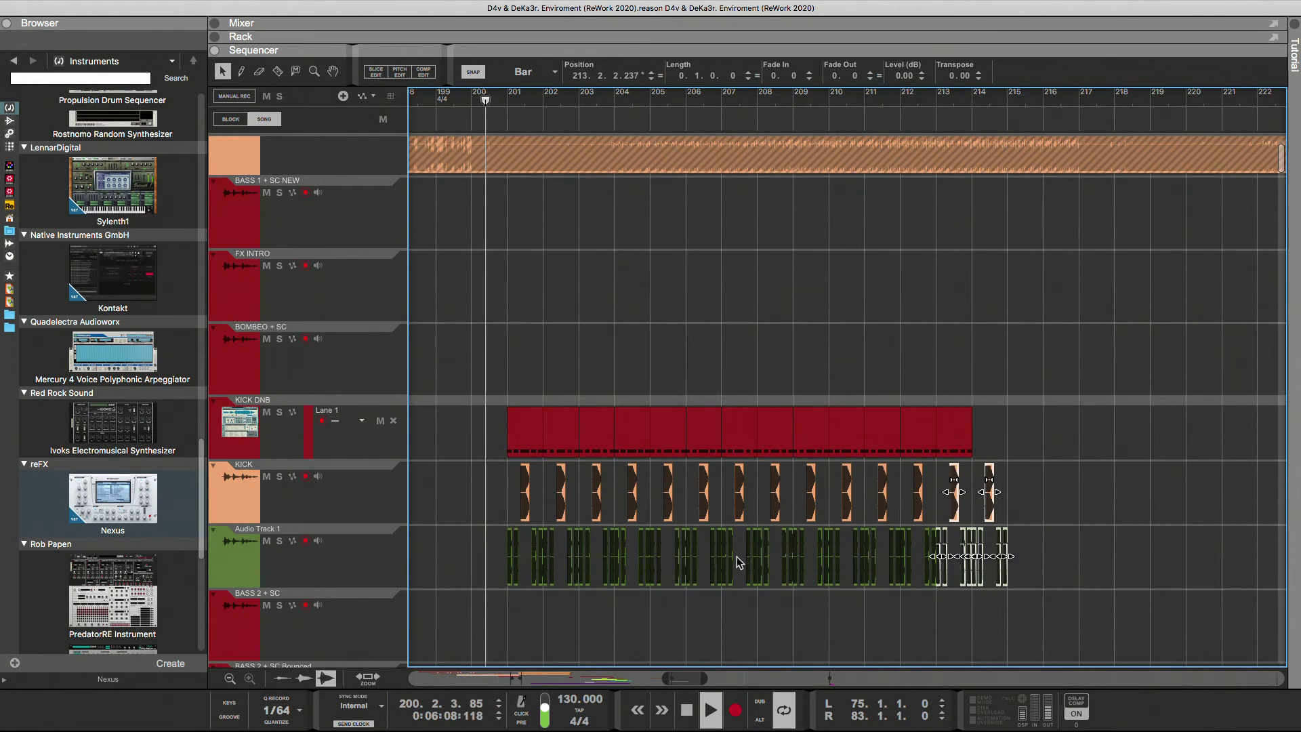
{"action": "left_click", "coordinate": [459, 495]}
Look through the bass and Grain tracks below Audio Track 1 and widen the timeline view to include bar 175
{"action": "scroll", "coordinate": [459, 494], "scroll_direction": "down", "scroll_amount": 2}
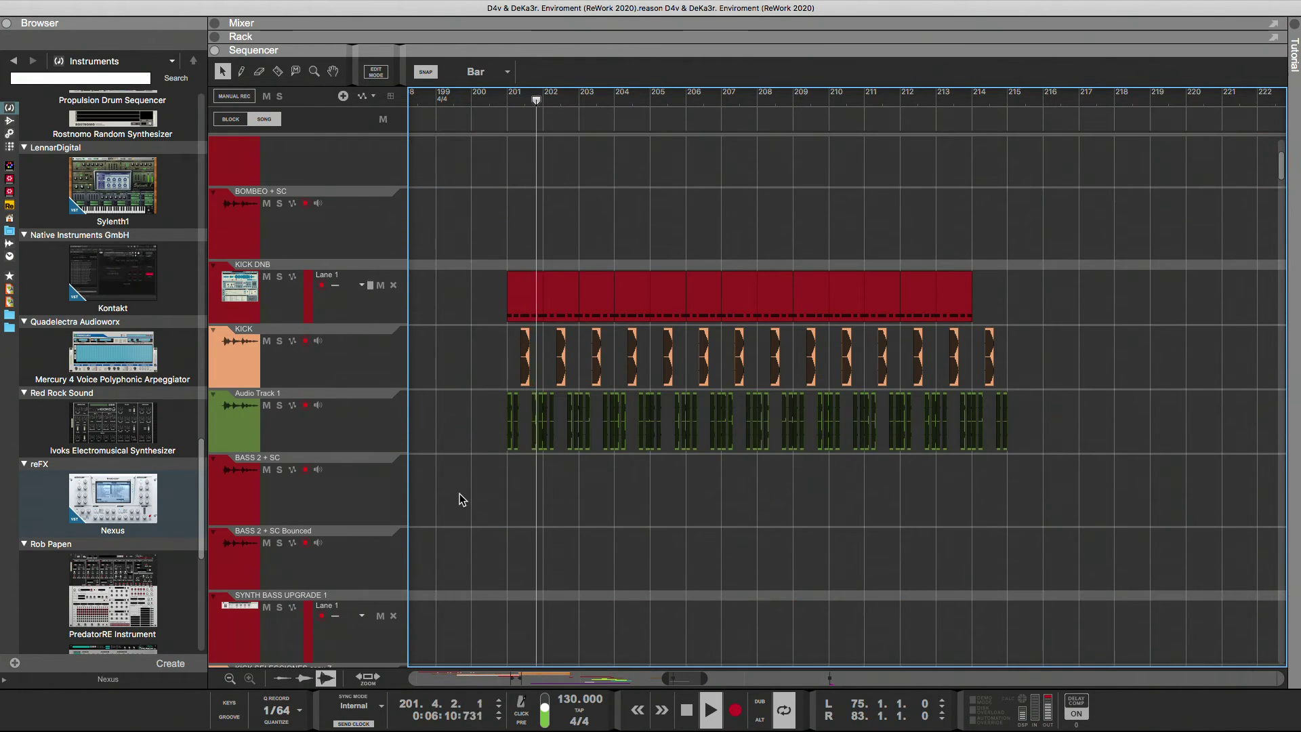
{"action": "scroll", "coordinate": [460, 495], "scroll_direction": "down", "scroll_amount": 6}
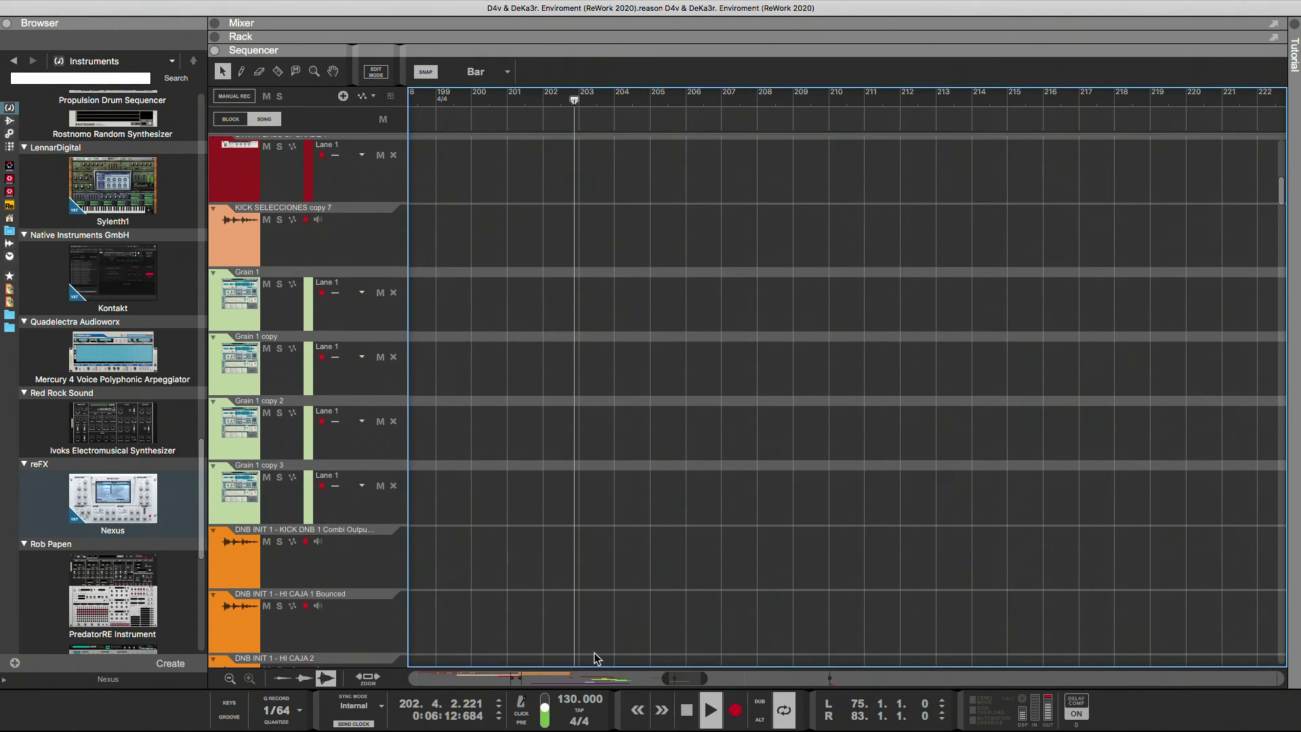
{"action": "scroll", "coordinate": [633, 627], "scroll_direction": "up", "scroll_amount": 5}
{"action": "scroll", "coordinate": [635, 629], "scroll_direction": "down", "scroll_amount": 1}
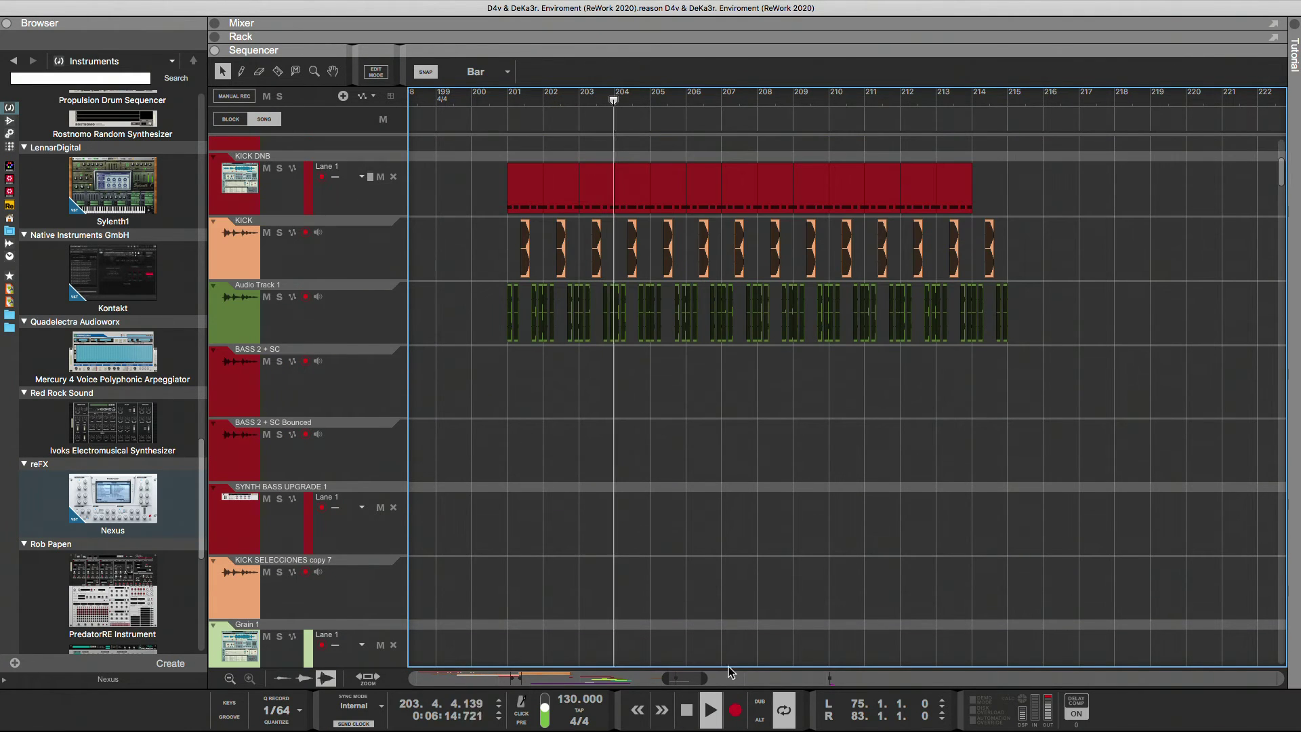
{"action": "left_click_drag", "start_coordinate": [664, 678], "coordinate": [632, 679]}
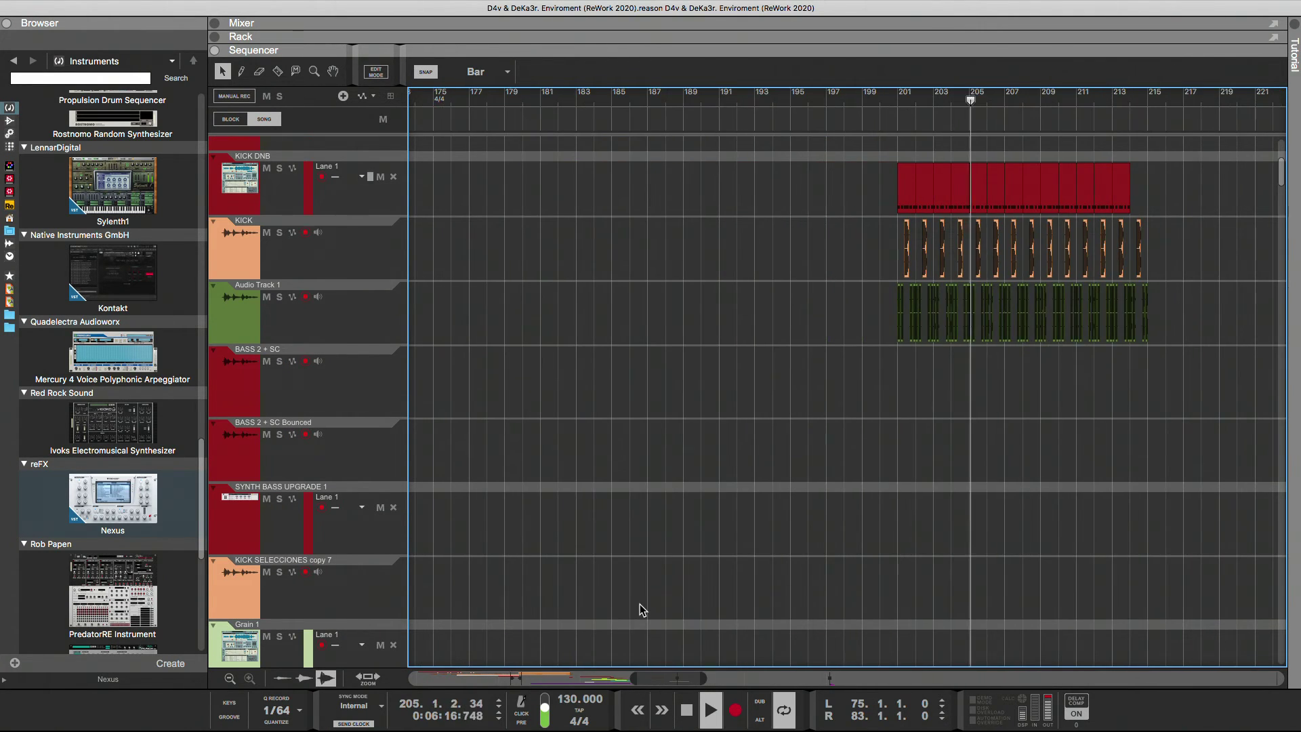
Look through the bass, Grain, DNB INIT, FX and guitar tracks and bring the KICK clips from bar 33 into view
{"action": "scroll", "coordinate": [639, 604], "scroll_direction": "down", "scroll_amount": 8}
{"action": "scroll", "coordinate": [639, 604], "scroll_direction": "down", "scroll_amount": 5}
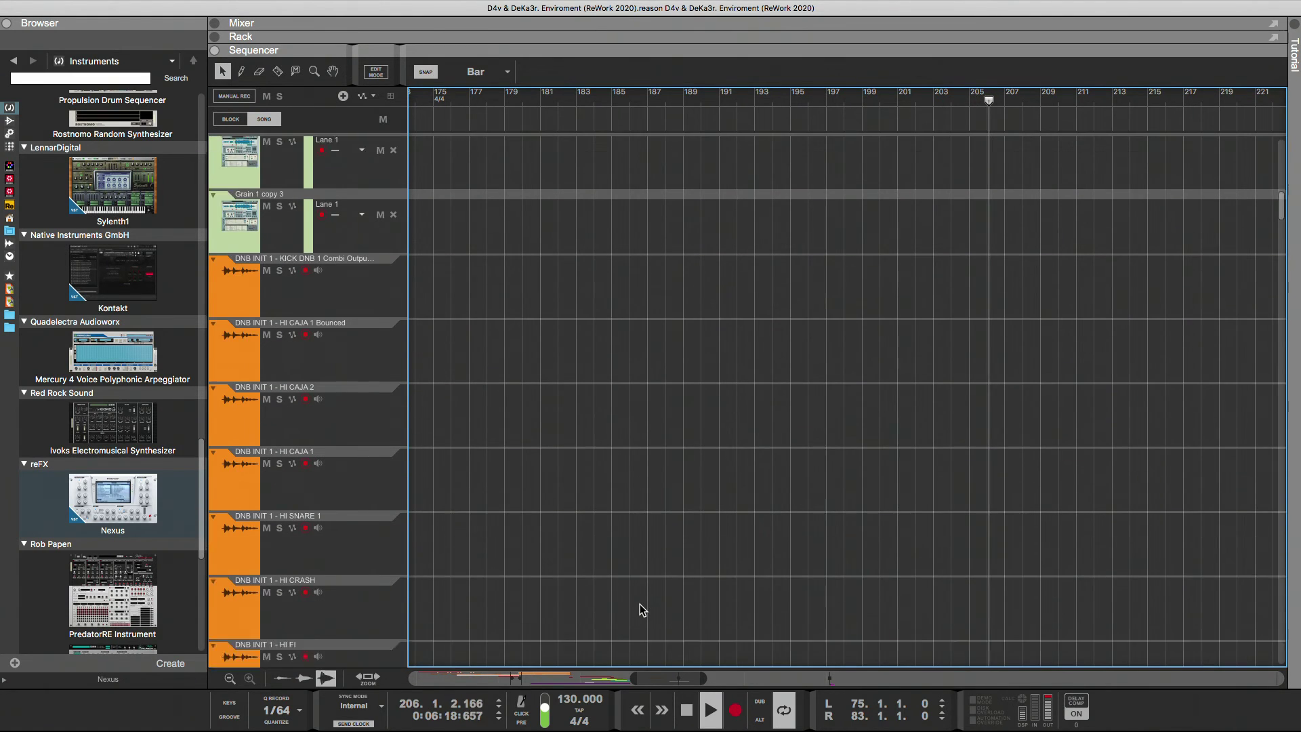
{"action": "scroll", "coordinate": [639, 604], "scroll_direction": "up", "scroll_amount": 8}
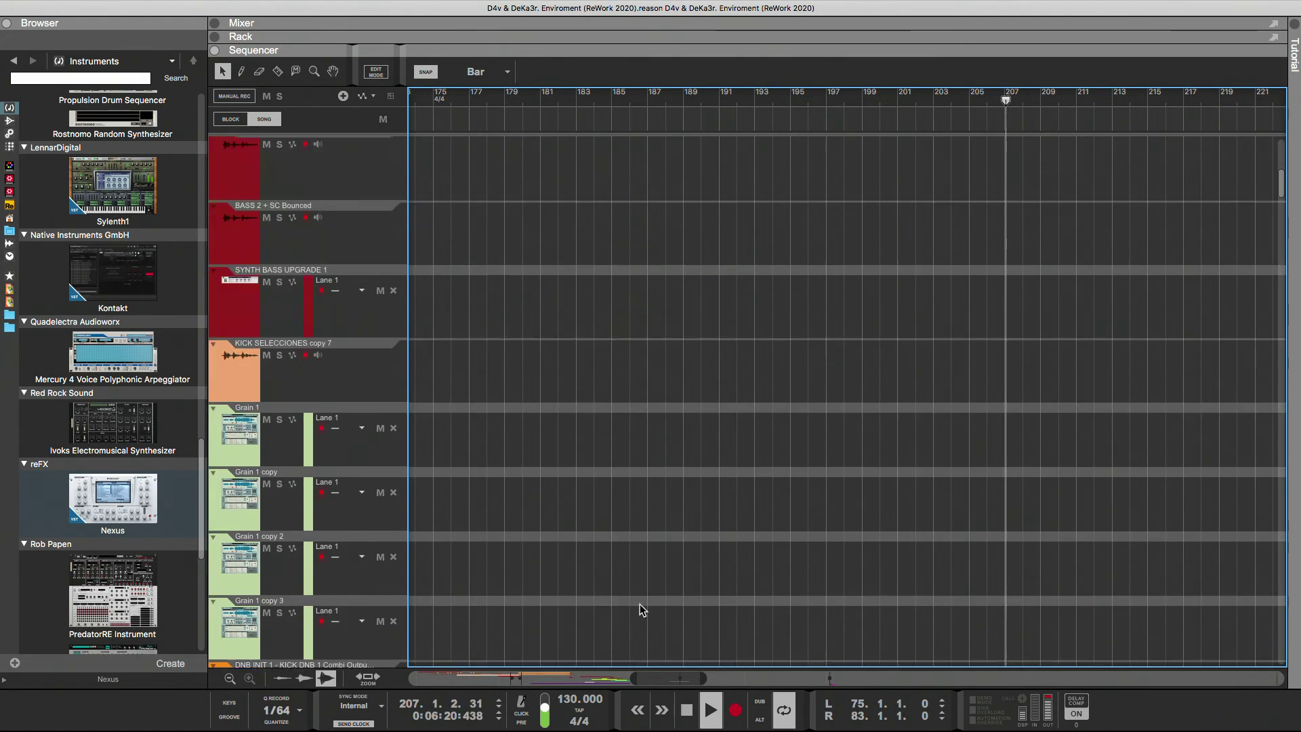
{"action": "left_click_drag", "start_coordinate": [632, 680], "coordinate": [538, 686]}
{"action": "scroll", "coordinate": [596, 615], "scroll_direction": "down", "scroll_amount": 1}
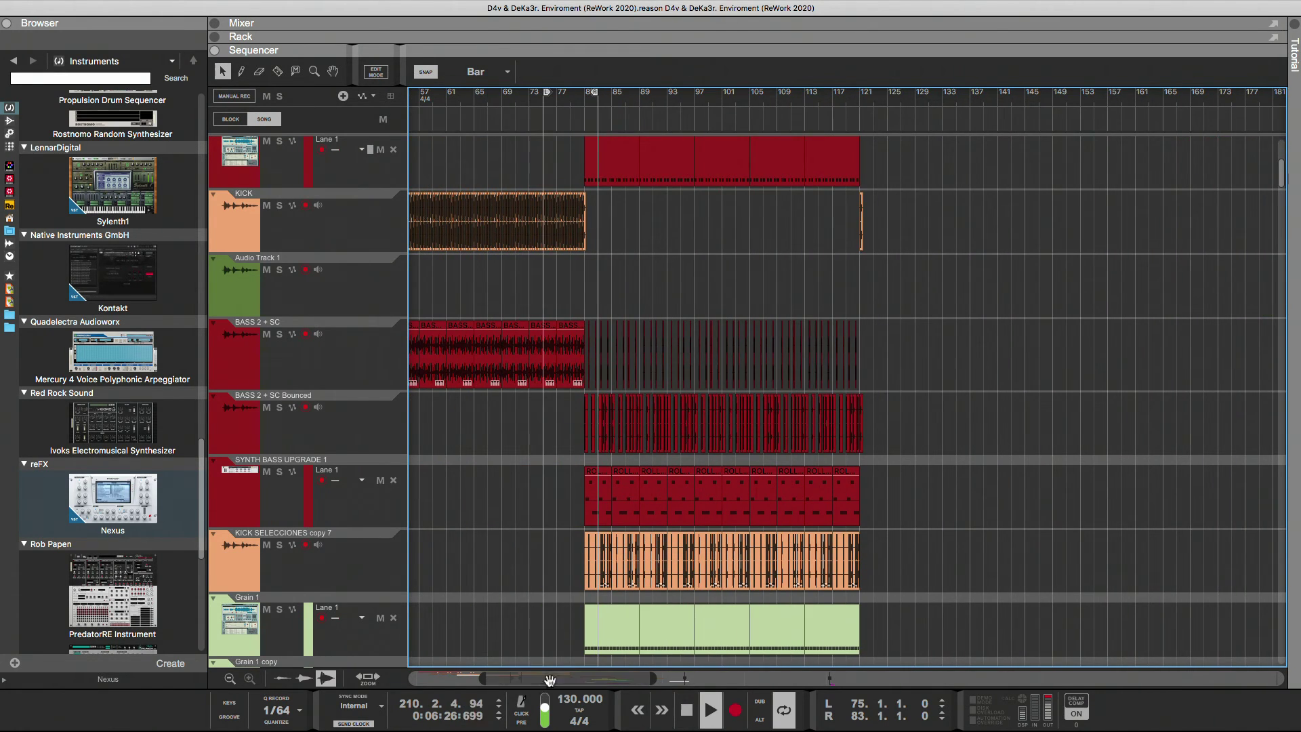
{"action": "scroll", "coordinate": [553, 576], "scroll_direction": "down", "scroll_amount": 12}
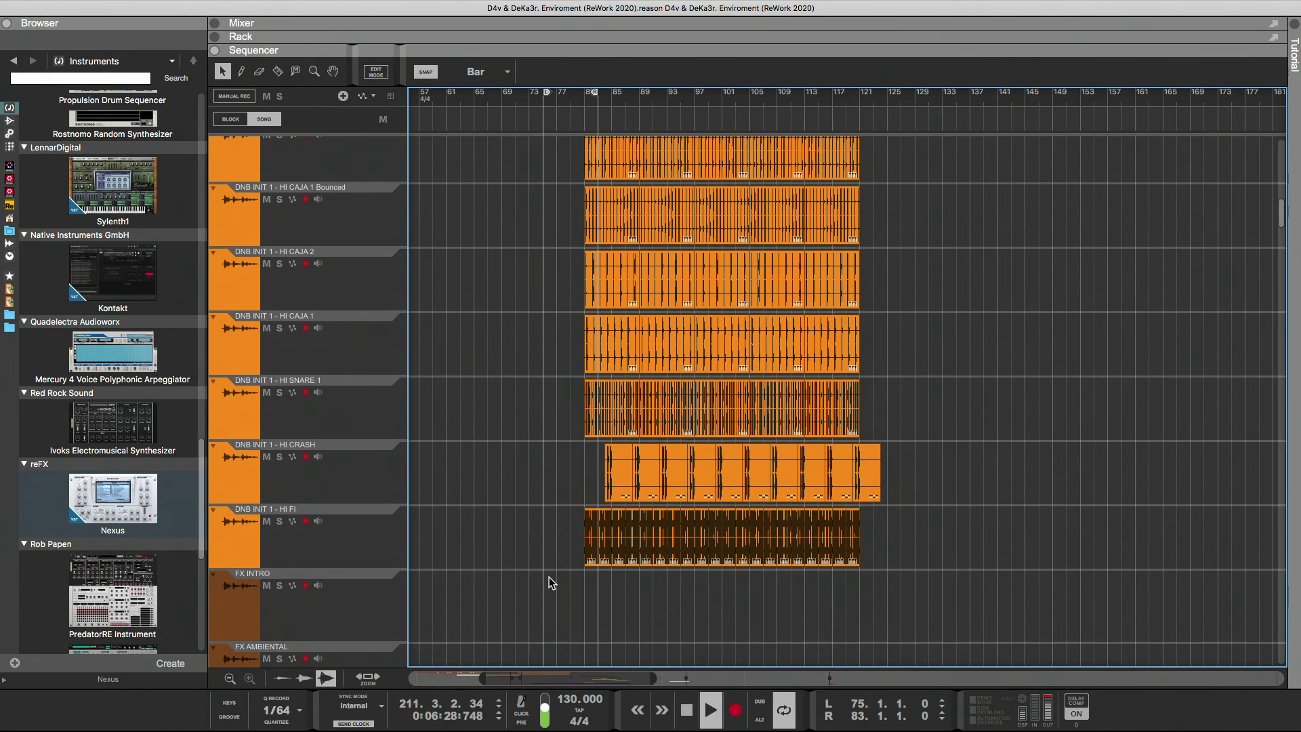
{"action": "scroll", "coordinate": [548, 576], "scroll_direction": "down", "scroll_amount": 12}
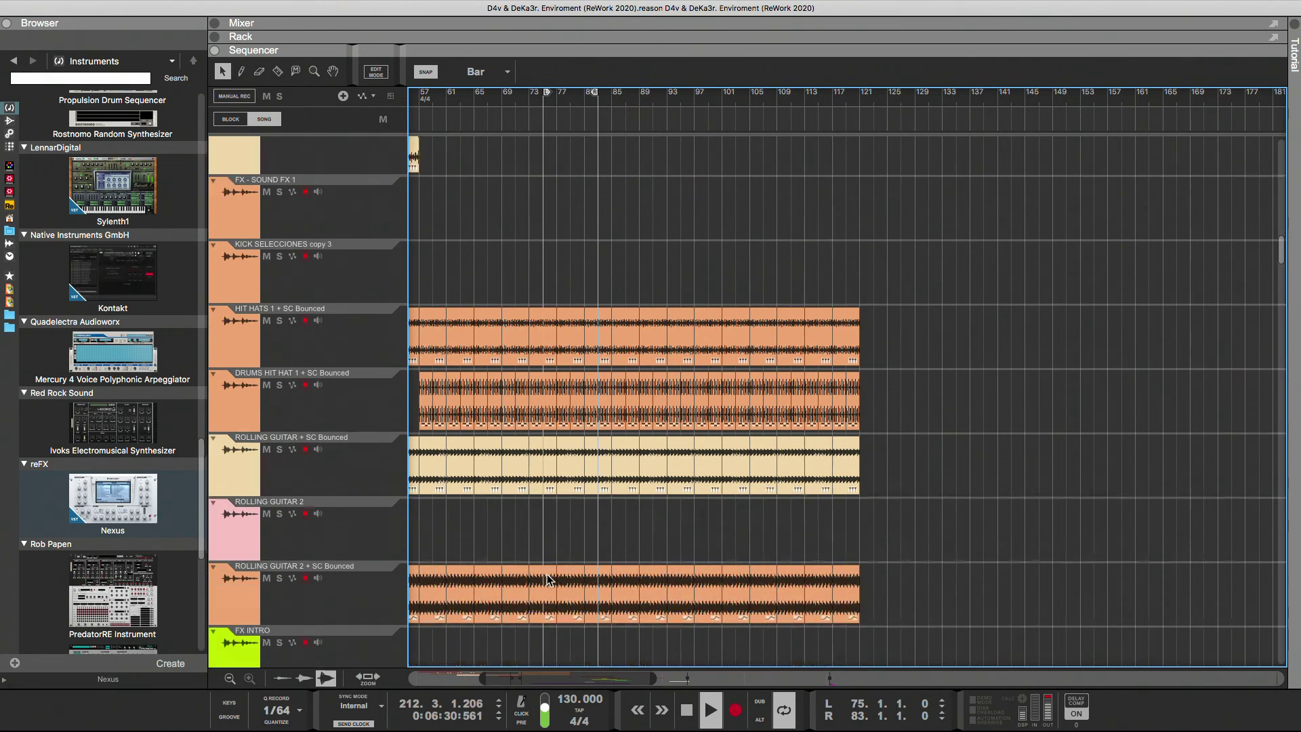
{"action": "scroll", "coordinate": [547, 578], "scroll_direction": "up", "scroll_amount": 15}
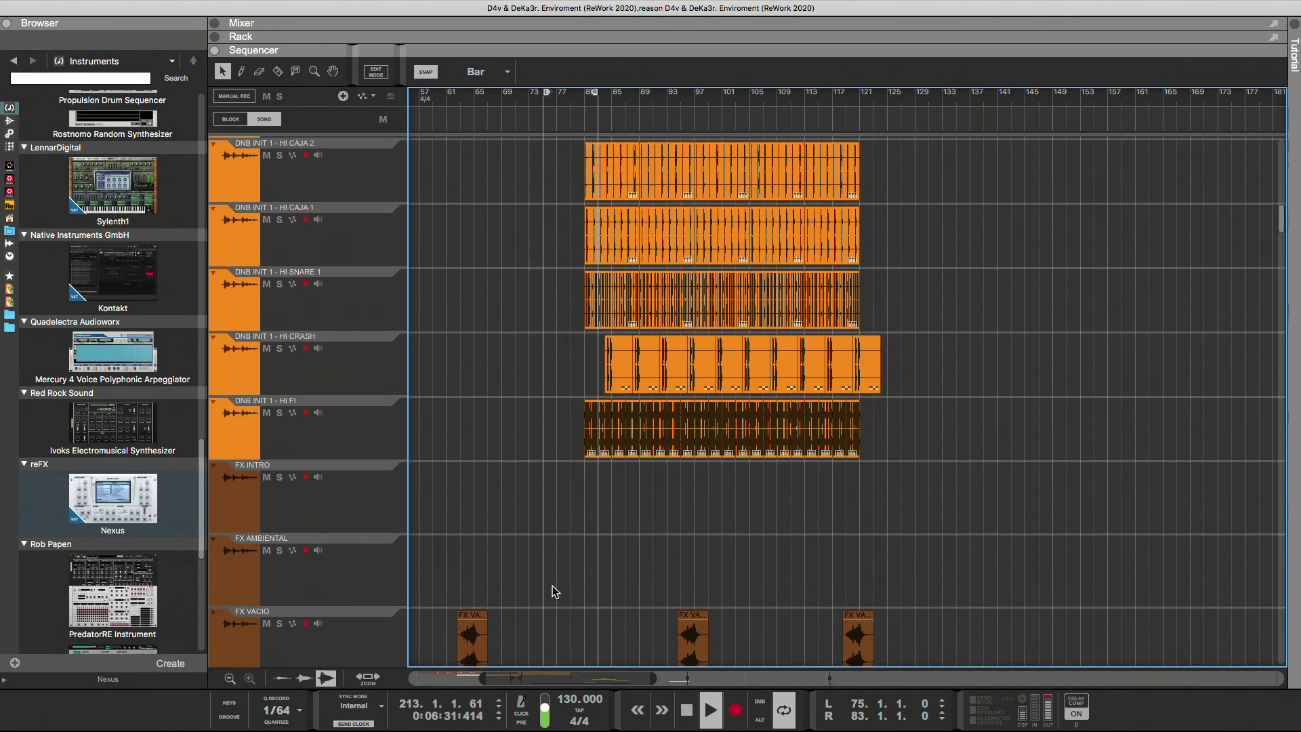
{"action": "scroll", "coordinate": [550, 587], "scroll_direction": "up", "scroll_amount": 15}
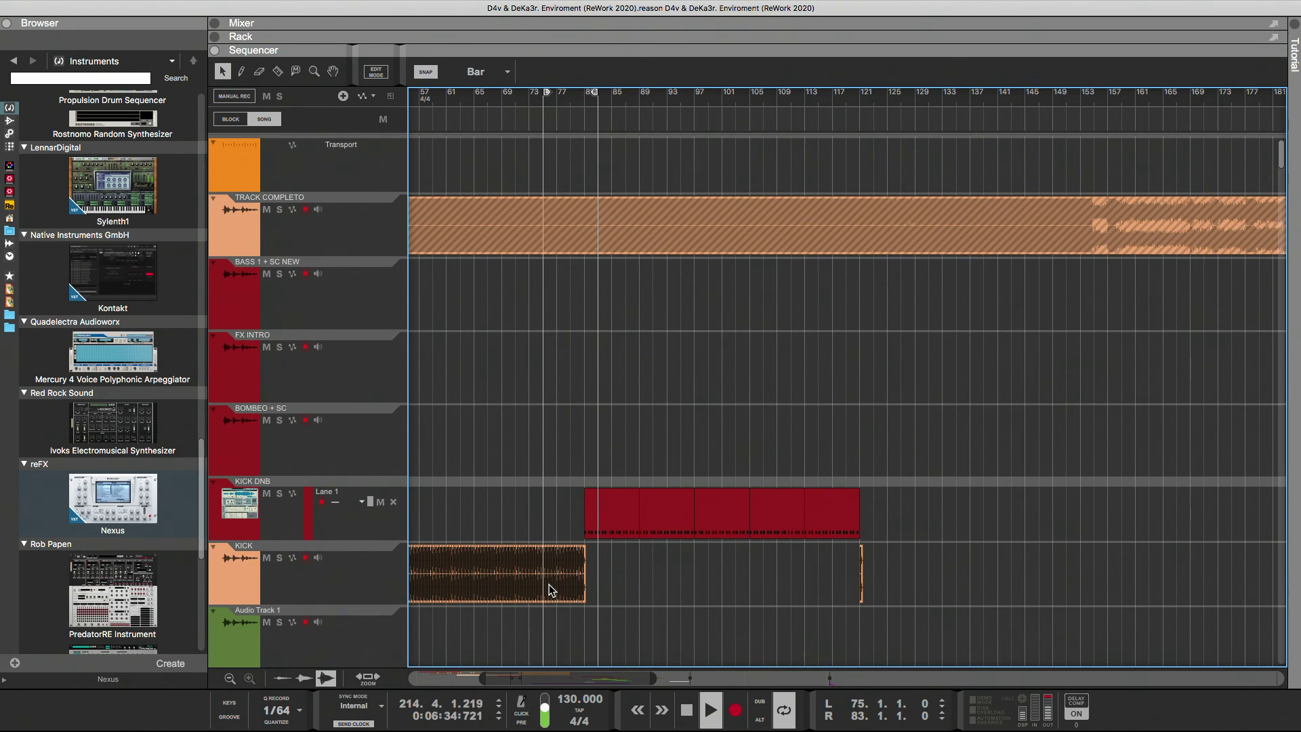
{"action": "scroll", "coordinate": [549, 584], "scroll_direction": "down", "scroll_amount": 1}
{"action": "left_click_drag", "start_coordinate": [584, 677], "coordinate": [515, 676]}
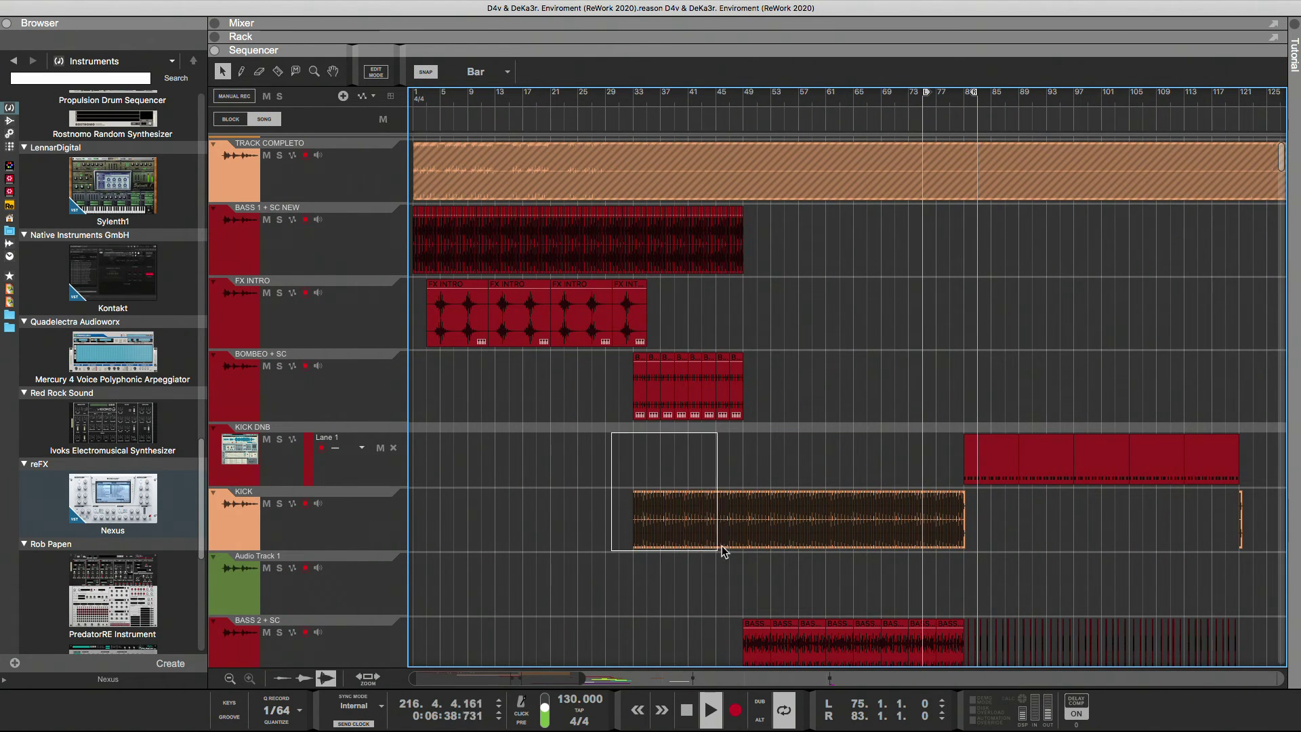
Copy about 11 bars of KICK clips starting at bar 33 to bar 189 on the same track
{"action": "left_click_drag", "start_coordinate": [822, 547], "coordinate": [823, 549]}
{"action": "left_click_drag", "start_coordinate": [681, 547], "coordinate": [970, 544]}
{"action": "left_click_drag", "start_coordinate": [611, 431], "coordinate": [925, 553]}
{"action": "left_click_drag", "start_coordinate": [691, 542], "coordinate": [1266, 525]}
{"action": "key", "text": "Escape"}
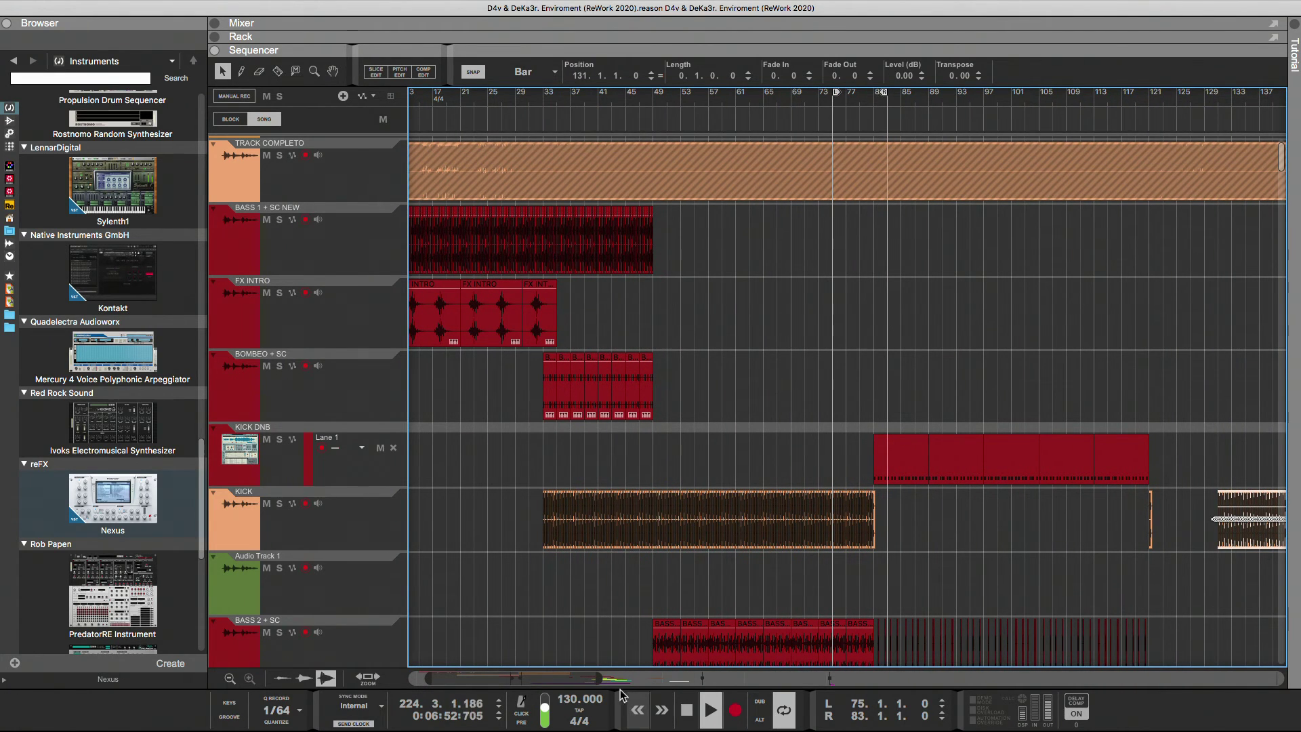
{"action": "left_click_drag", "start_coordinate": [551, 678], "coordinate": [690, 676]}
{"action": "left_click_drag", "start_coordinate": [557, 535], "coordinate": [887, 533]}
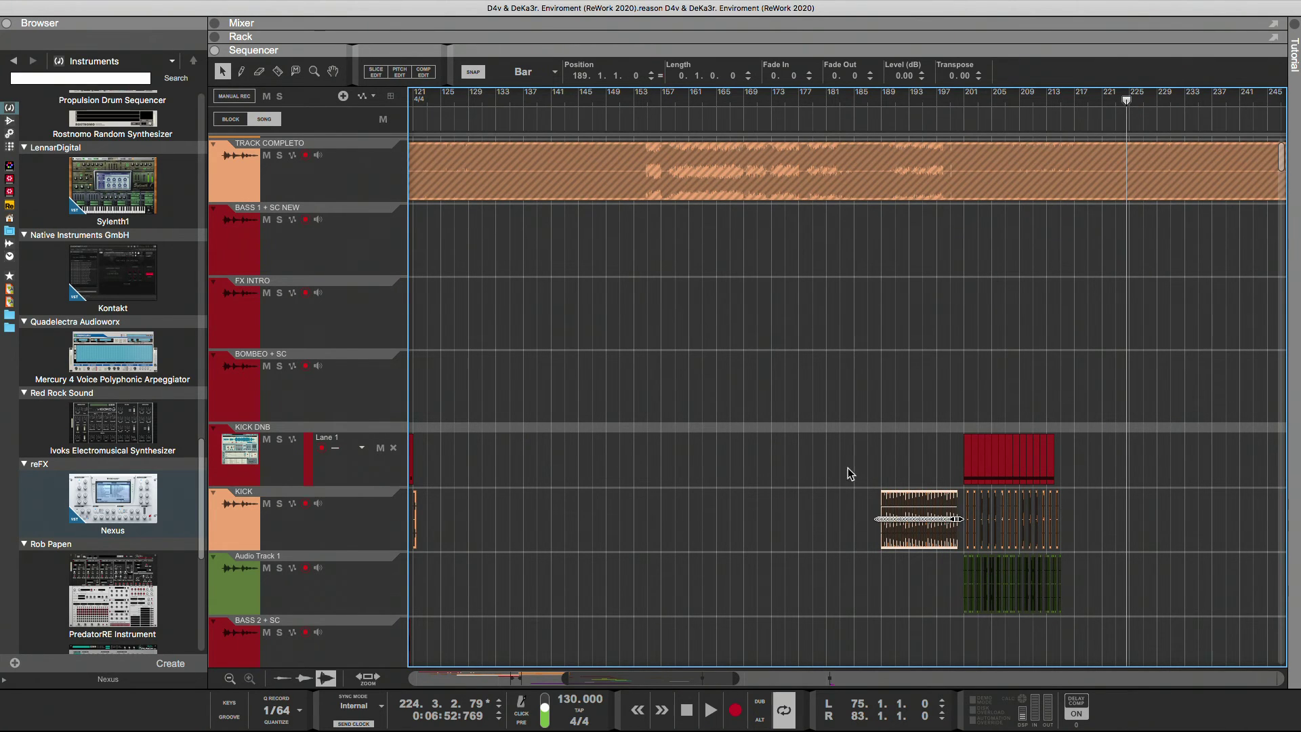
Add a new audio track directly below the KICK track
{"action": "left_click", "coordinate": [359, 542]}
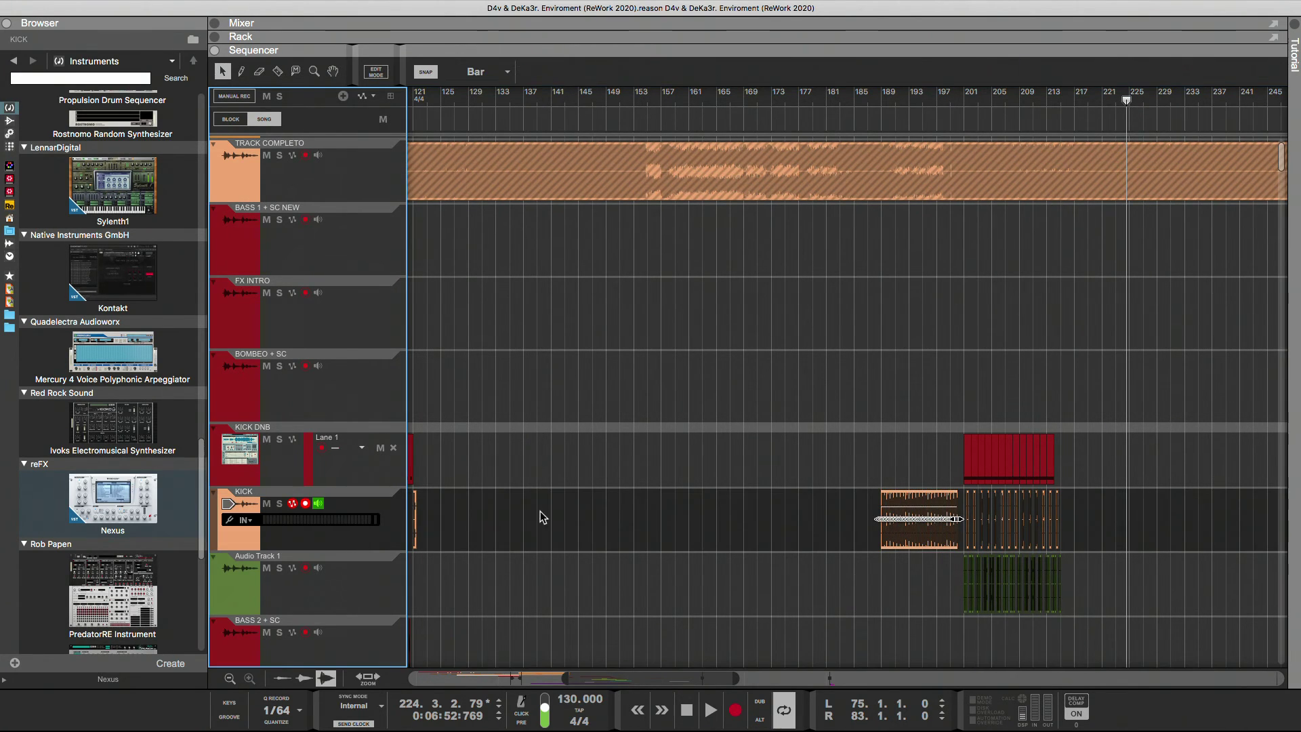
{"action": "right_click", "coordinate": [374, 544]}
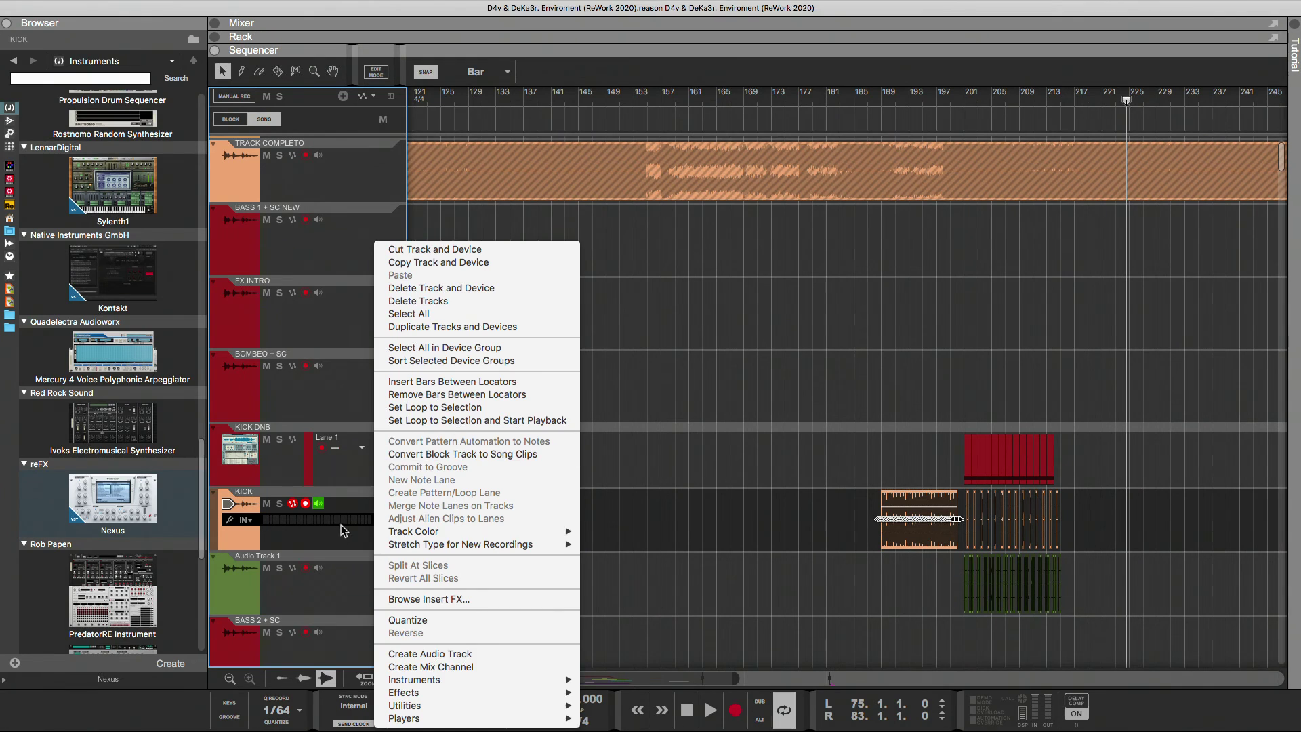
{"action": "left_click", "coordinate": [344, 528]}
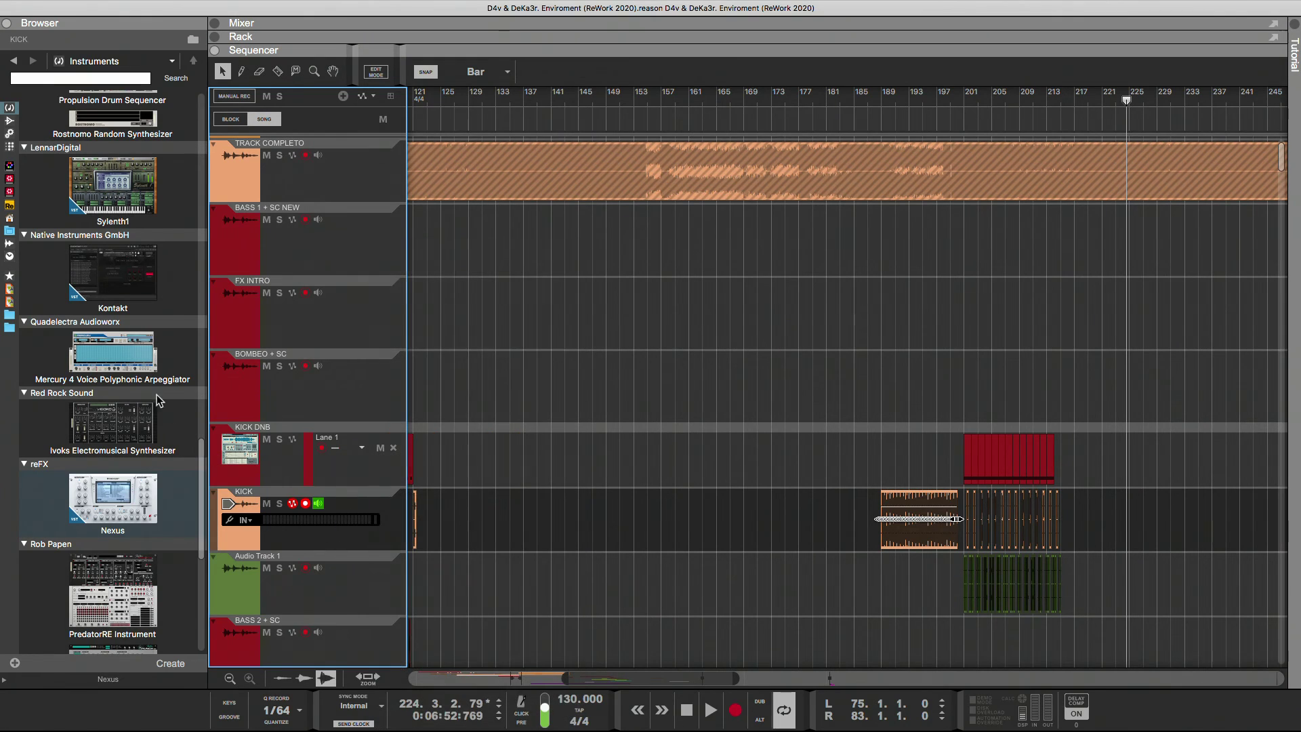
{"action": "left_click", "coordinate": [10, 134]}
{"action": "left_click_drag", "start_coordinate": [112, 411], "coordinate": [345, 540]}
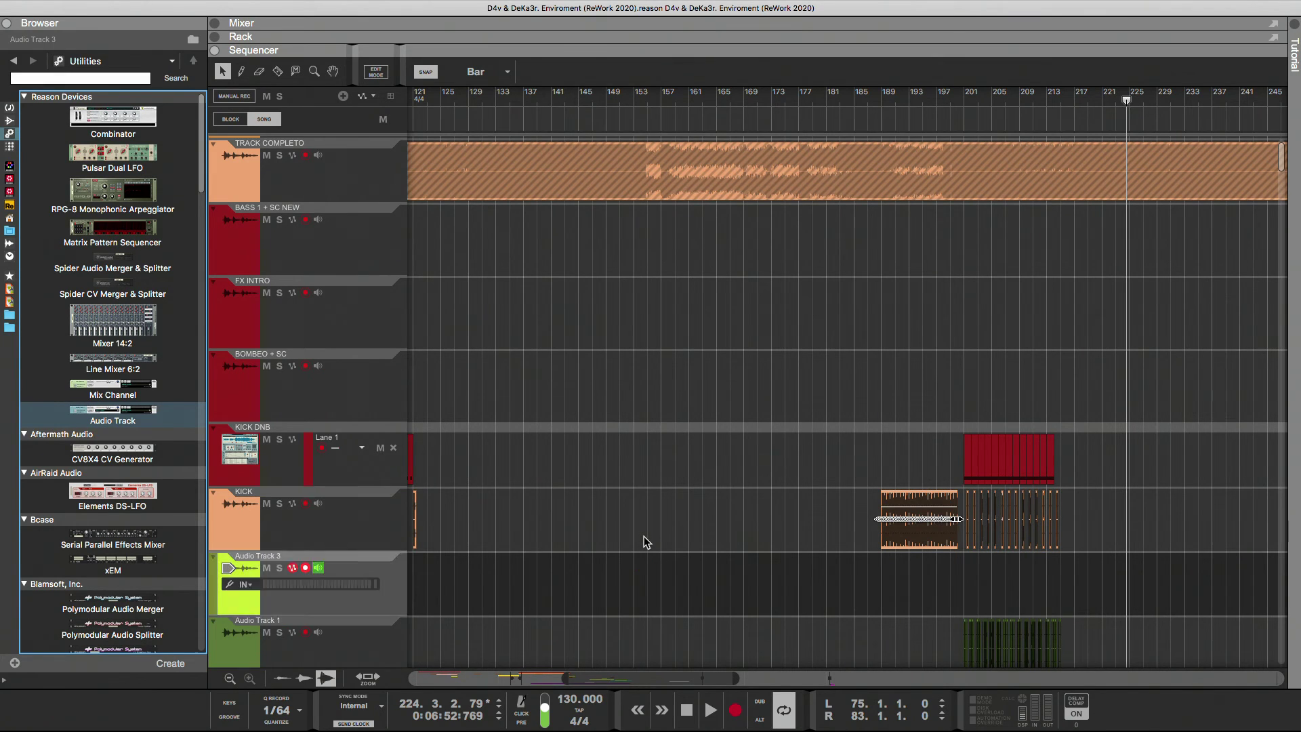
Move the copied kick clips onto Audio Track 3 at bar 201 and extend them with further copies up to bar 214
{"action": "left_click_drag", "start_coordinate": [884, 503], "coordinate": [962, 581]}
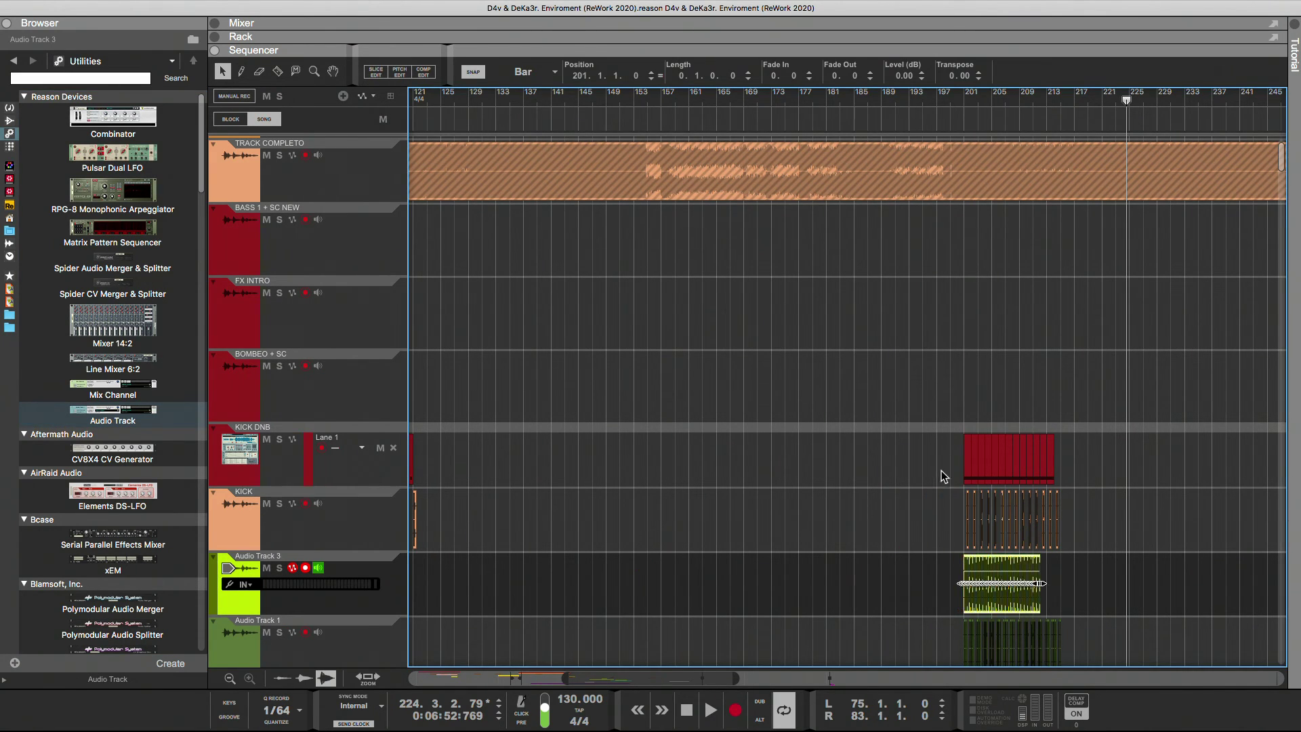
{"action": "left_click", "coordinate": [966, 108]}
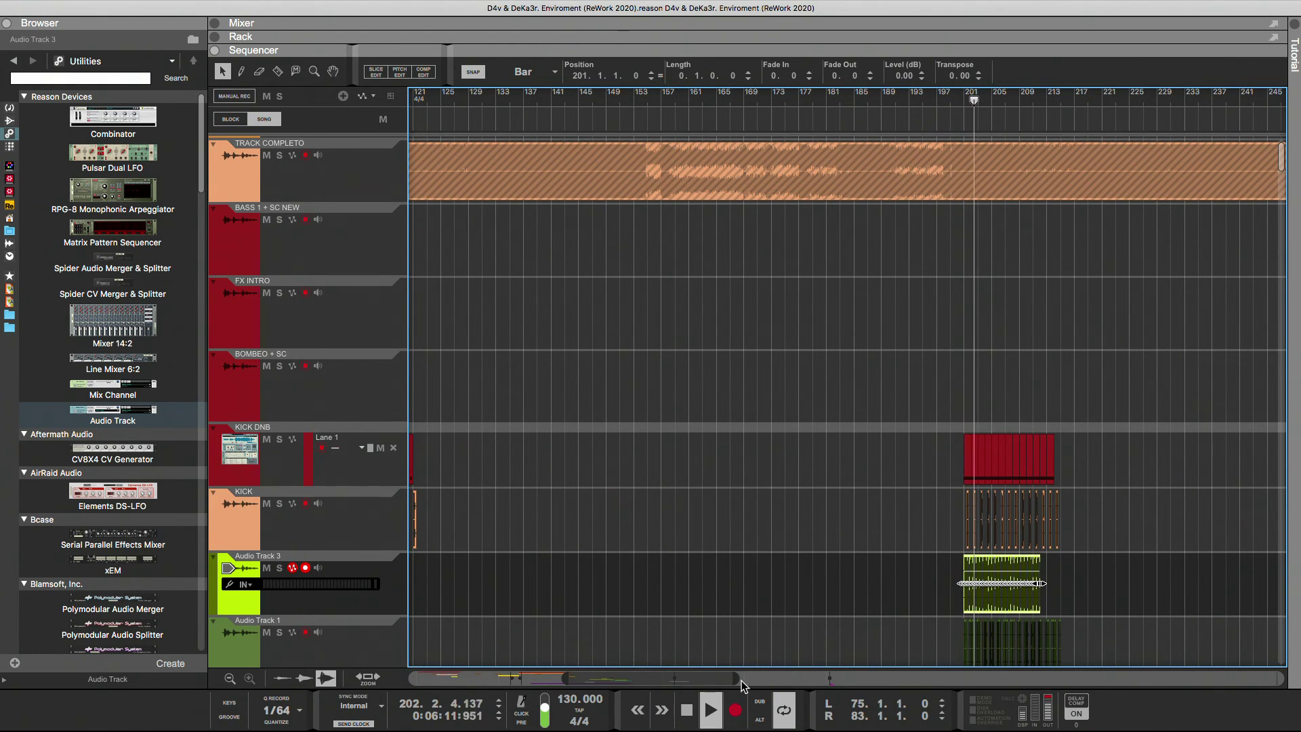
{"action": "left_click_drag", "start_coordinate": [713, 681], "coordinate": [661, 676]}
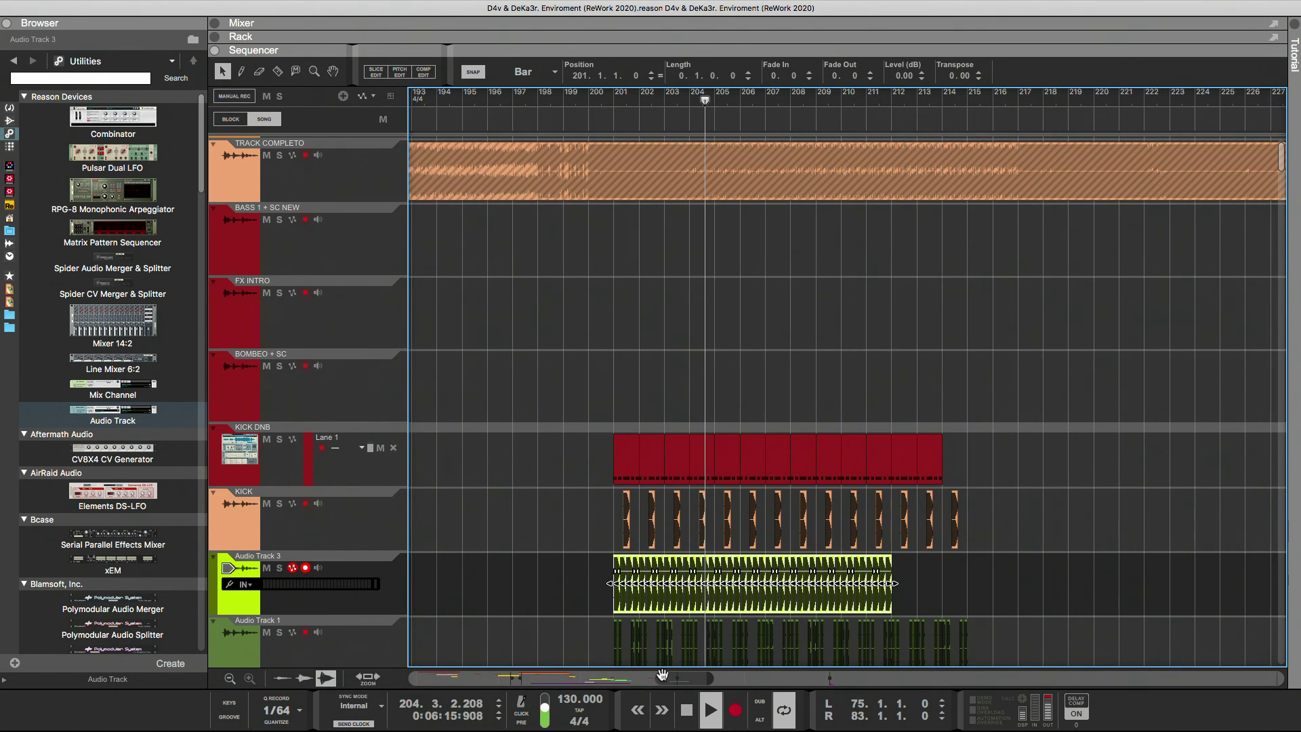
{"action": "left_click", "coordinate": [280, 573]}
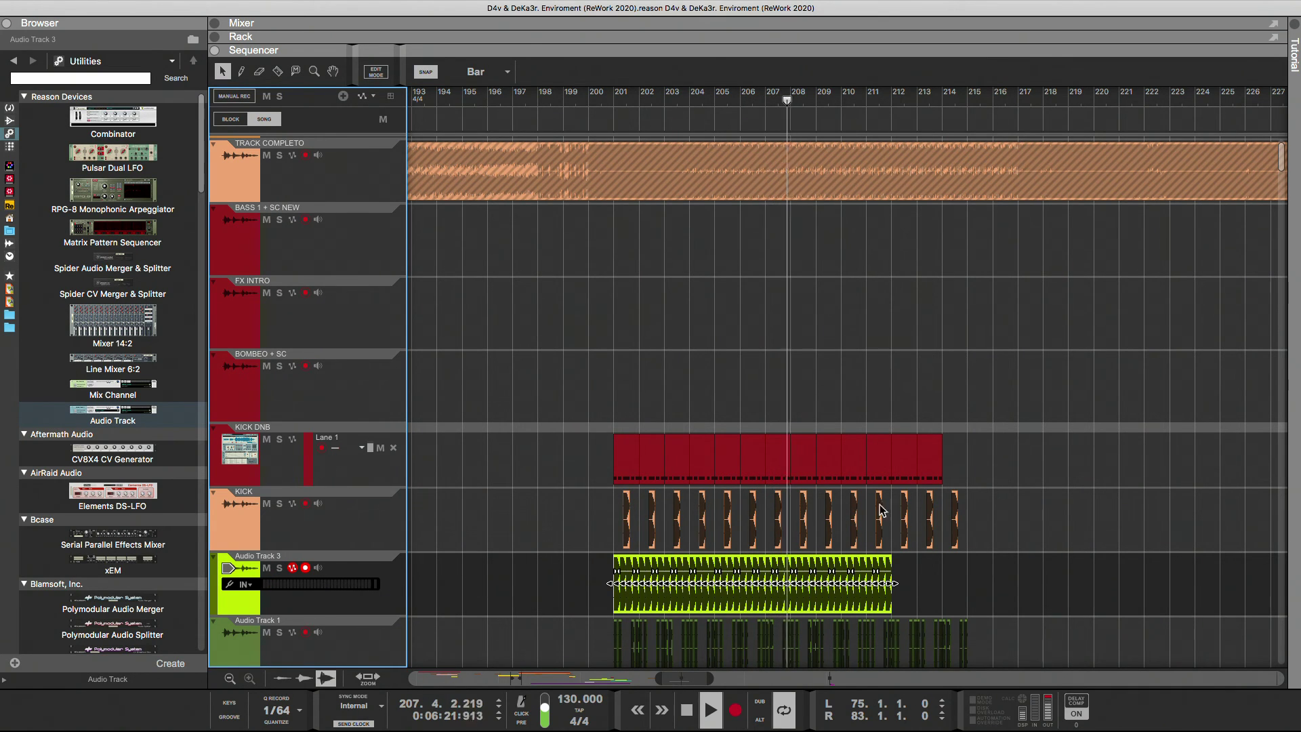
{"action": "left_click", "coordinate": [893, 584]}
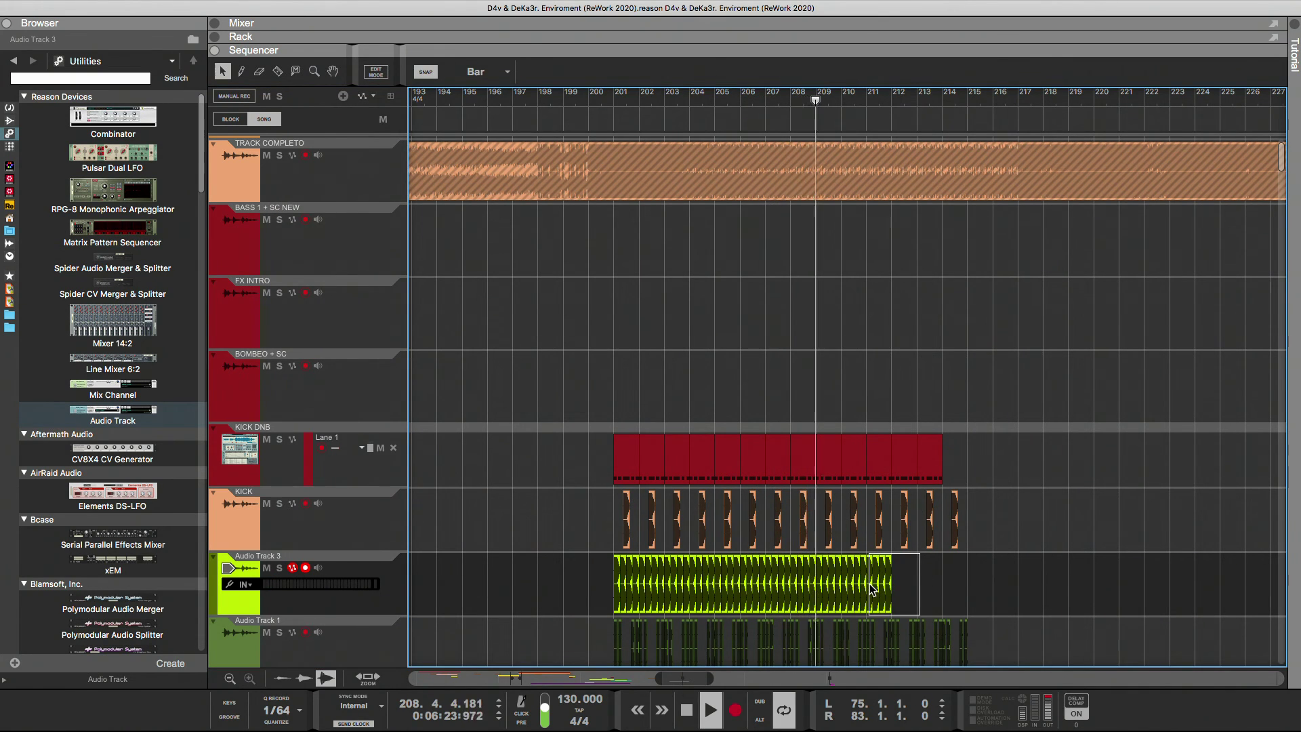
{"action": "left_click", "coordinate": [874, 567]}
{"action": "left_click_drag", "start_coordinate": [874, 567], "coordinate": [926, 573]}
Duplicate all KICK DNB clips and all KICK clips from bar 201 so each set repeats directly after itself
{"action": "scroll", "coordinate": [1033, 531], "scroll_direction": "down", "scroll_amount": 2}
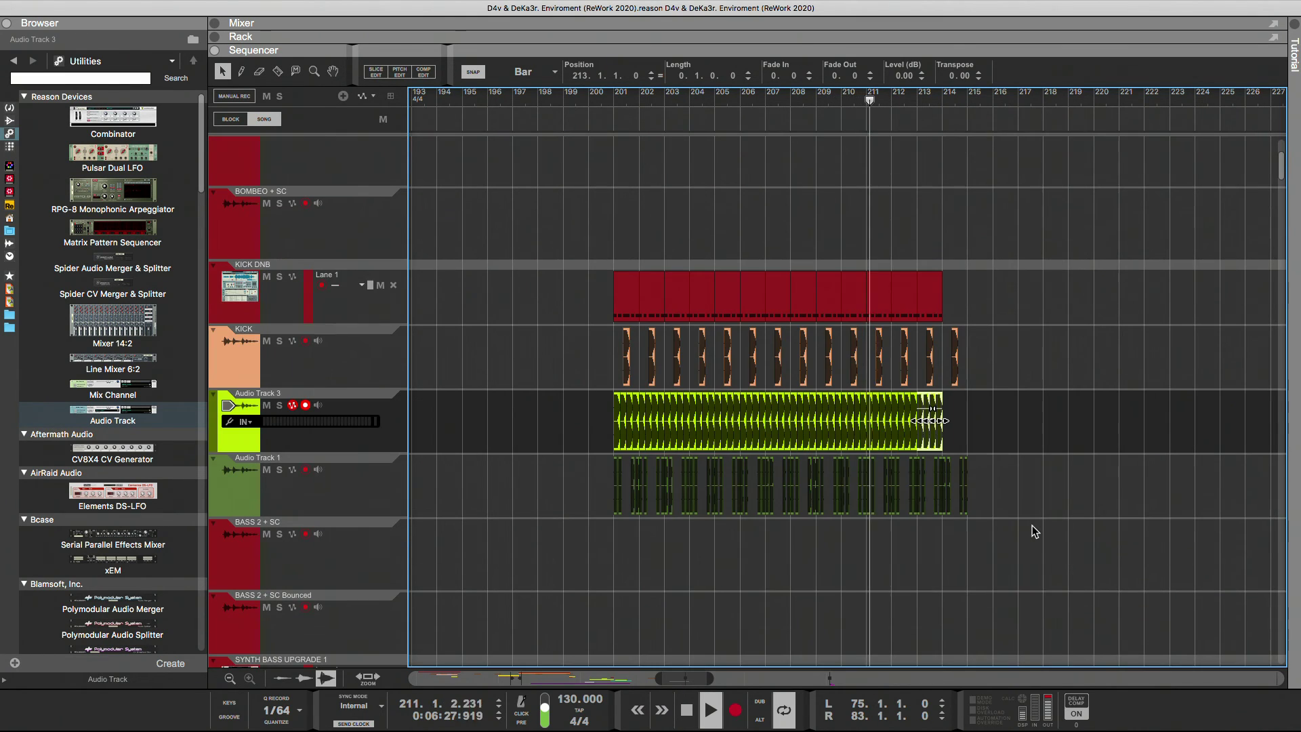
{"action": "left_click_drag", "start_coordinate": [989, 323], "coordinate": [613, 272]}
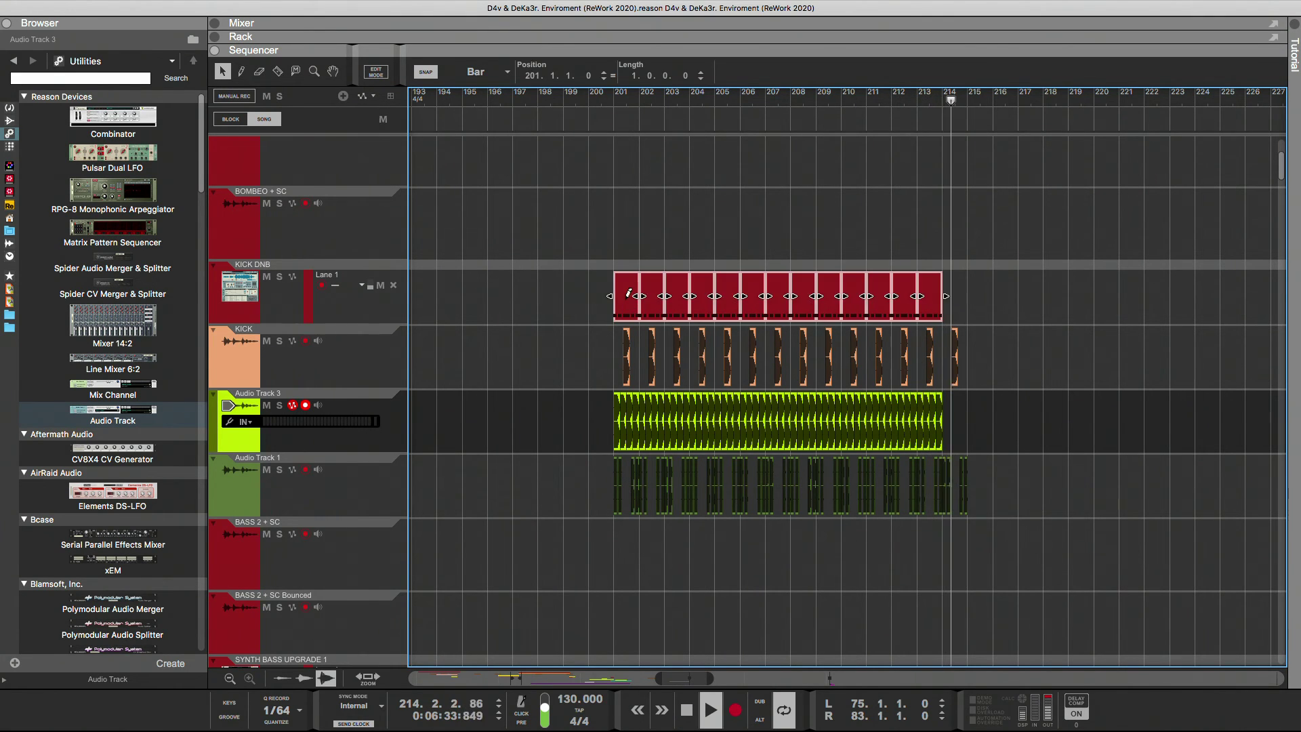
{"action": "key", "text": "super+d"}
{"action": "left_click", "coordinate": [1023, 360]}
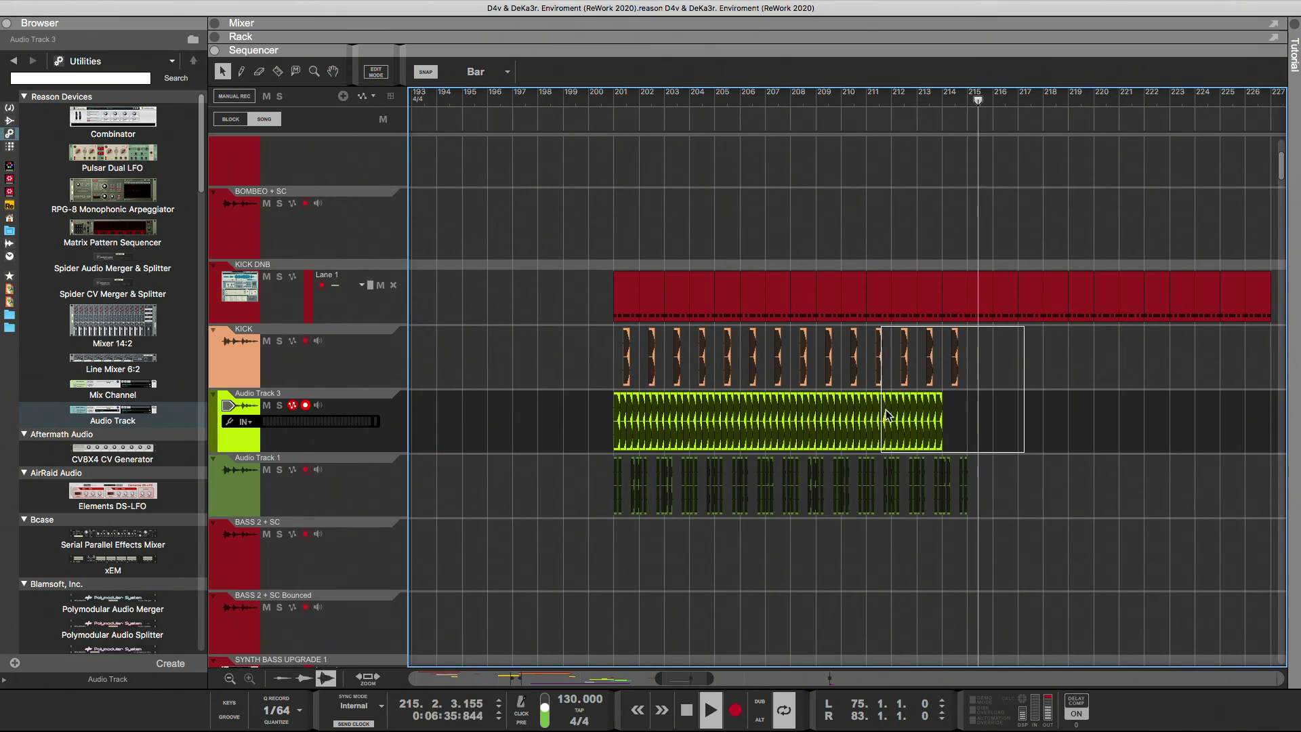
{"action": "left_click_drag", "start_coordinate": [1002, 354], "coordinate": [599, 353]}
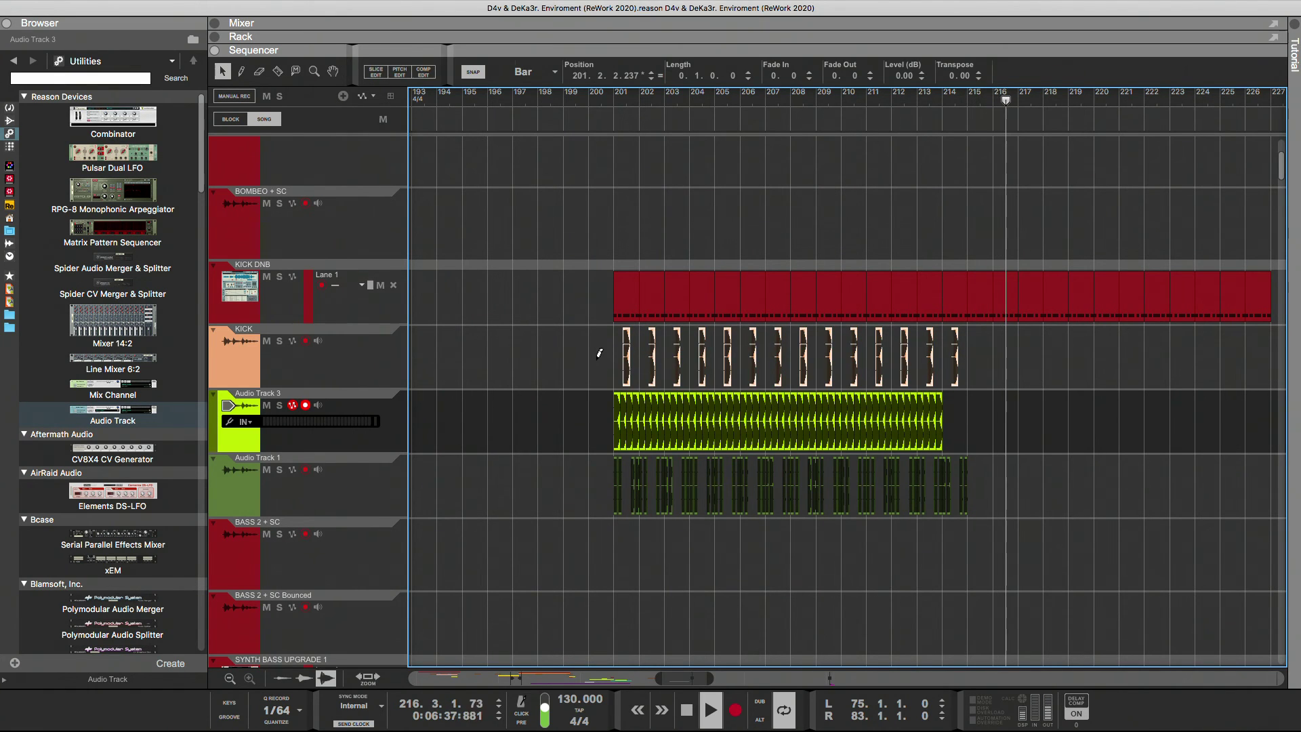
{"action": "key", "text": "super+d"}
Duplicate the Audio Track 3 and Audio Track 1 clips to bar 215 and fill Audio Track 3's gap at bar 214
{"action": "left_click_drag", "start_coordinate": [1016, 427], "coordinate": [613, 476]}
{"action": "key", "text": "super+d"}
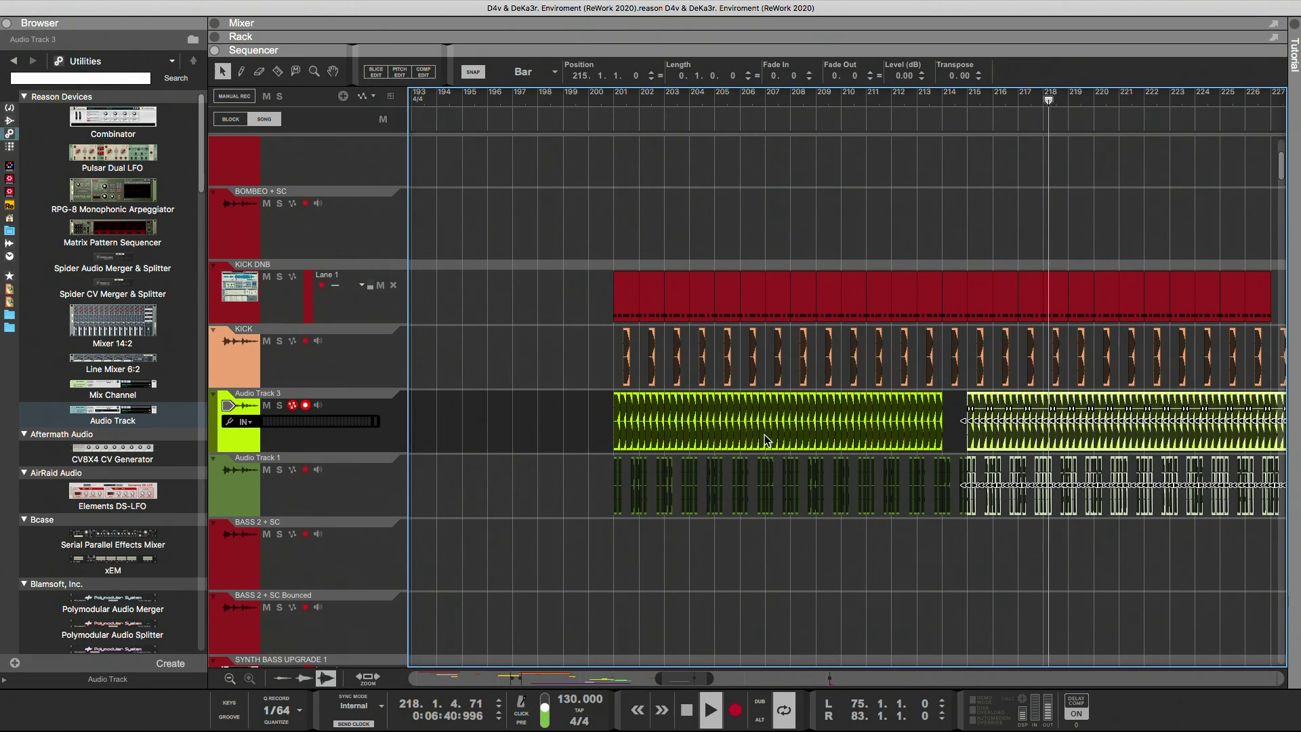
{"action": "left_click", "coordinate": [930, 420]}
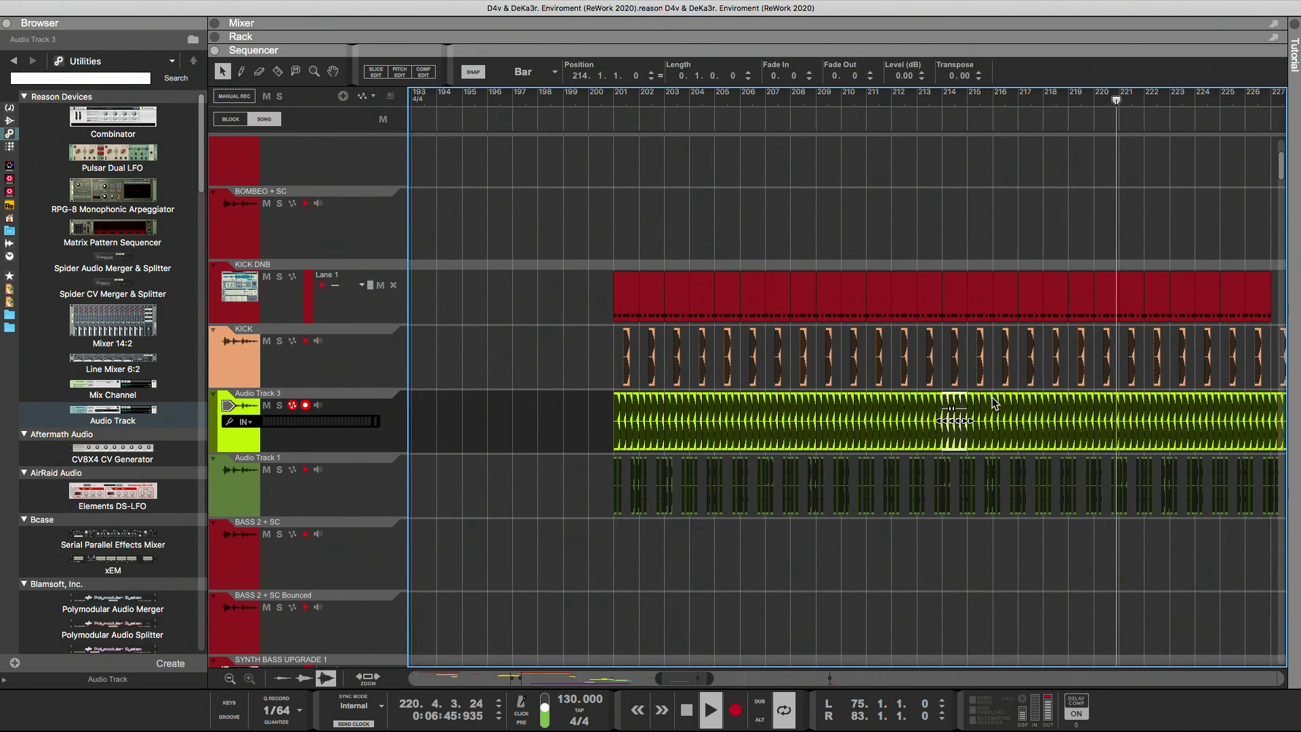
Play back from bar 201 and delete the KICK, Audio Track 3 and Audio Track 1 clips beyond bar 227
{"action": "left_click", "coordinate": [614, 100]}
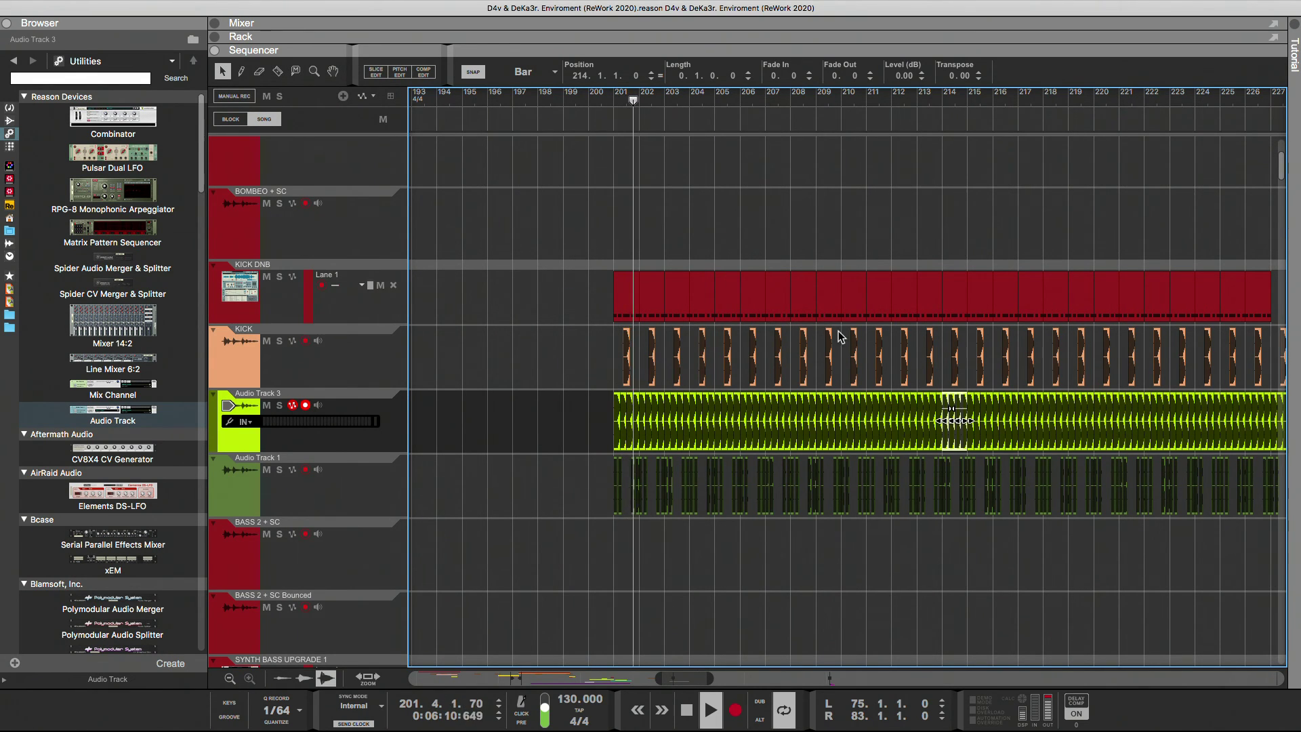
{"action": "left_click_drag", "start_coordinate": [711, 678], "coordinate": [741, 680]}
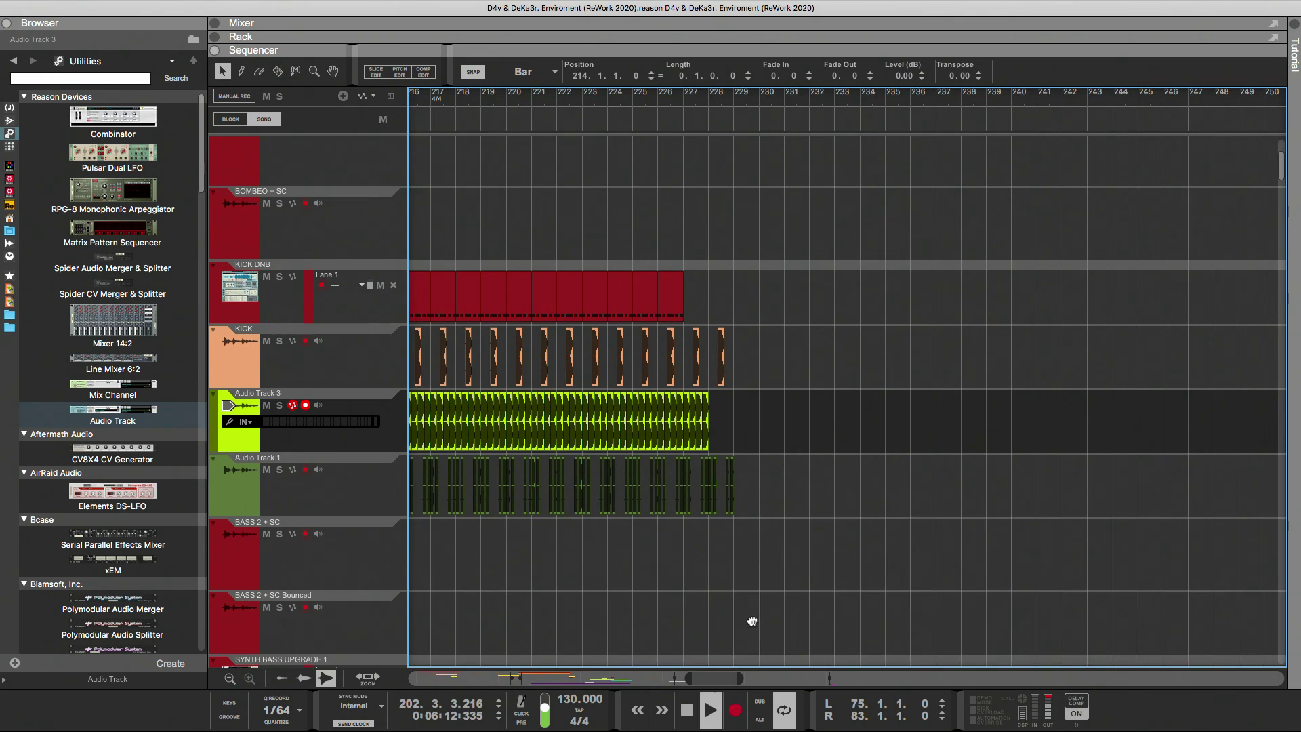
{"action": "left_click_drag", "start_coordinate": [789, 327], "coordinate": [686, 482]}
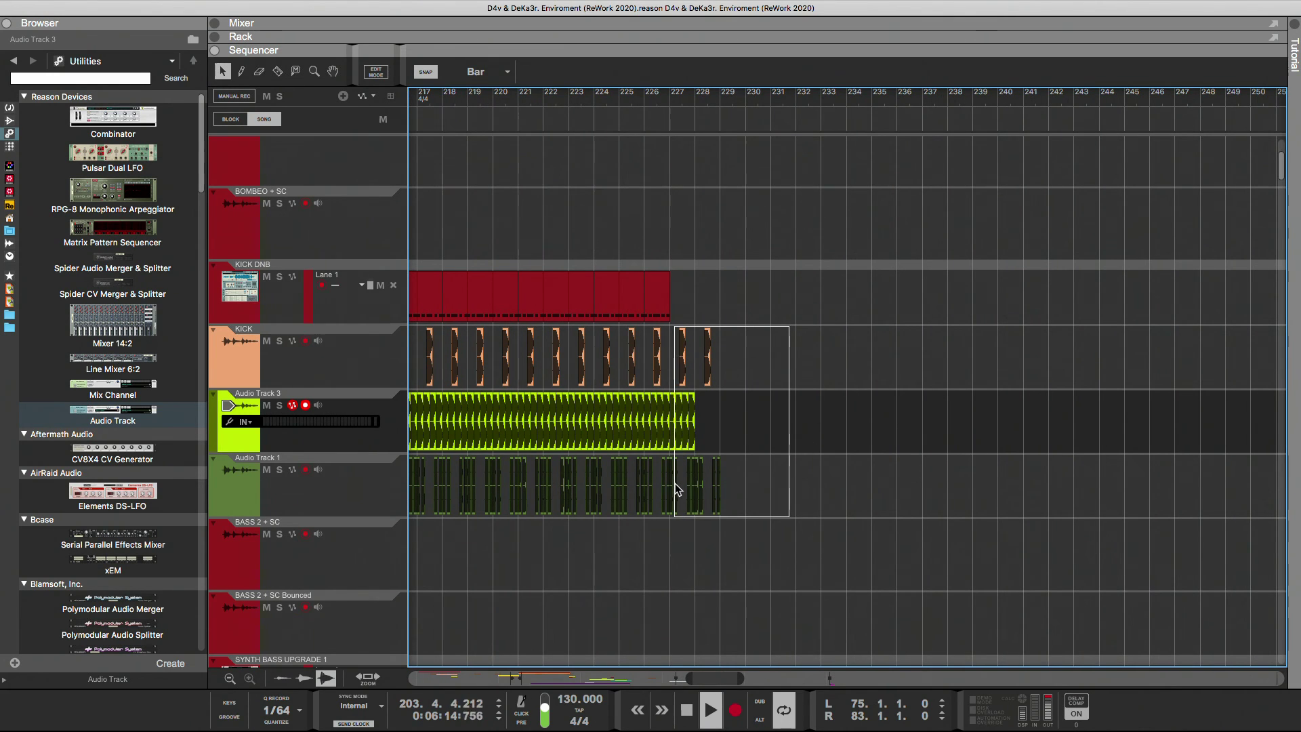
{"action": "left_click_drag", "start_coordinate": [673, 484], "coordinate": [675, 484]}
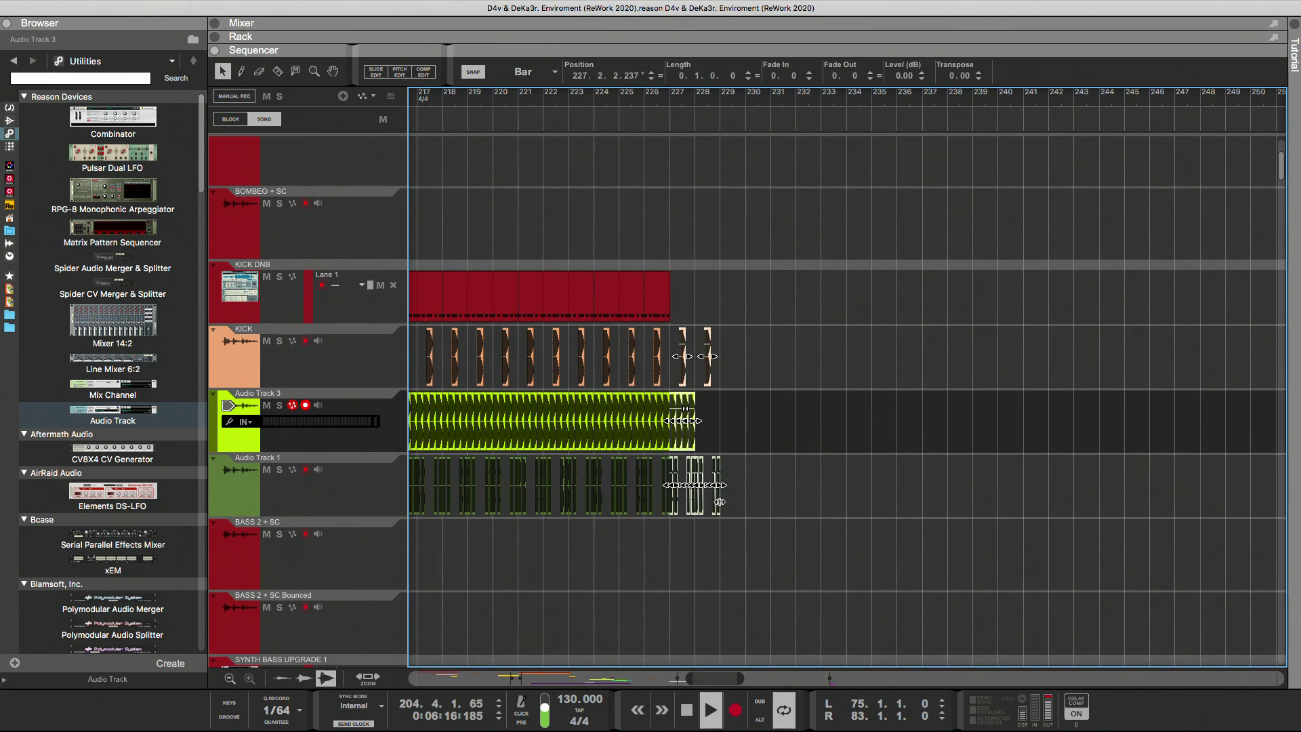
{"action": "key", "text": "Delete"}
Look through the tracks from BASS 2 + SC down to the FX tracks around bar 213, with the rack shown above the sequencer
{"action": "scroll", "coordinate": [720, 502], "scroll_direction": "down", "scroll_amount": 10}
{"action": "mouse_move", "coordinate": [716, 677]}
{"action": "left_mouse_down"}
{"action": "mouse_move", "coordinate": [673, 676]}
{"action": "mouse_move", "coordinate": [691, 677]}
{"action": "left_mouse_up"}
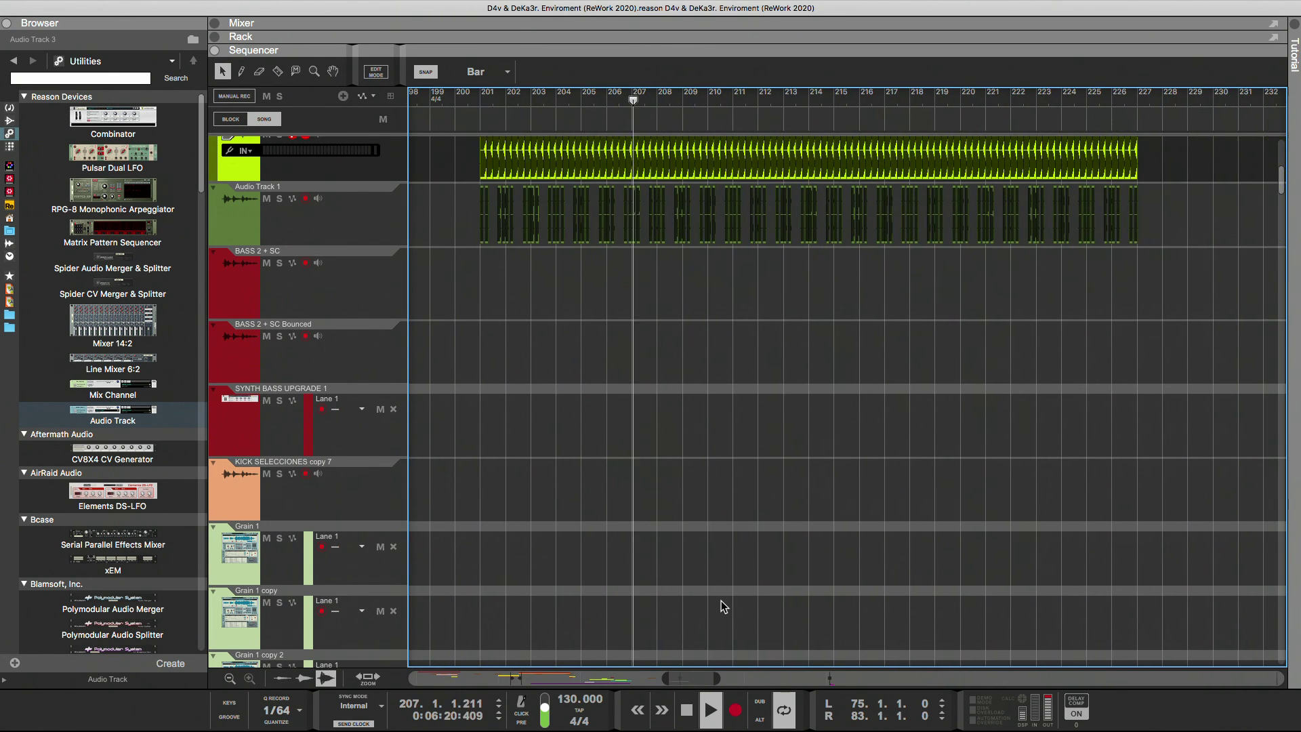
{"action": "scroll", "coordinate": [725, 613], "scroll_direction": "down", "scroll_amount": 20}
{"action": "scroll", "coordinate": [720, 601], "scroll_direction": "down", "scroll_amount": 10}
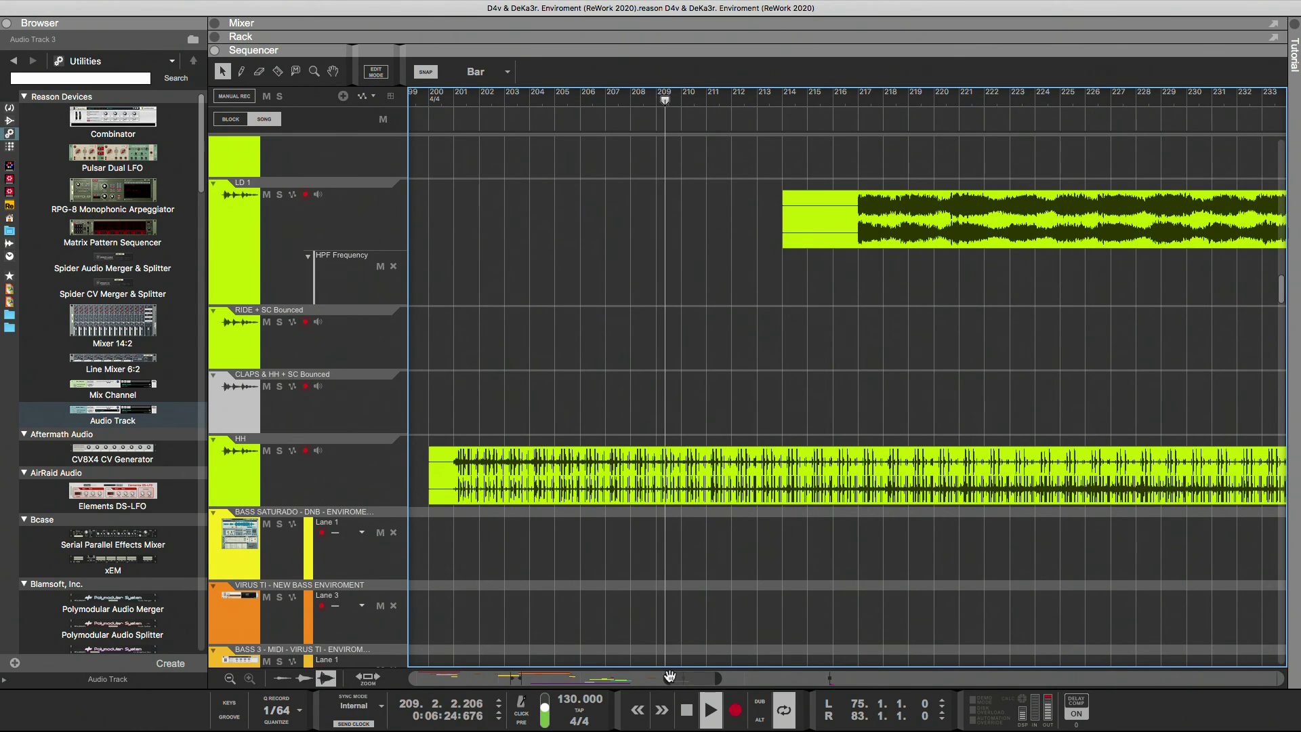
{"action": "left_click_drag", "start_coordinate": [668, 677], "coordinate": [823, 673]}
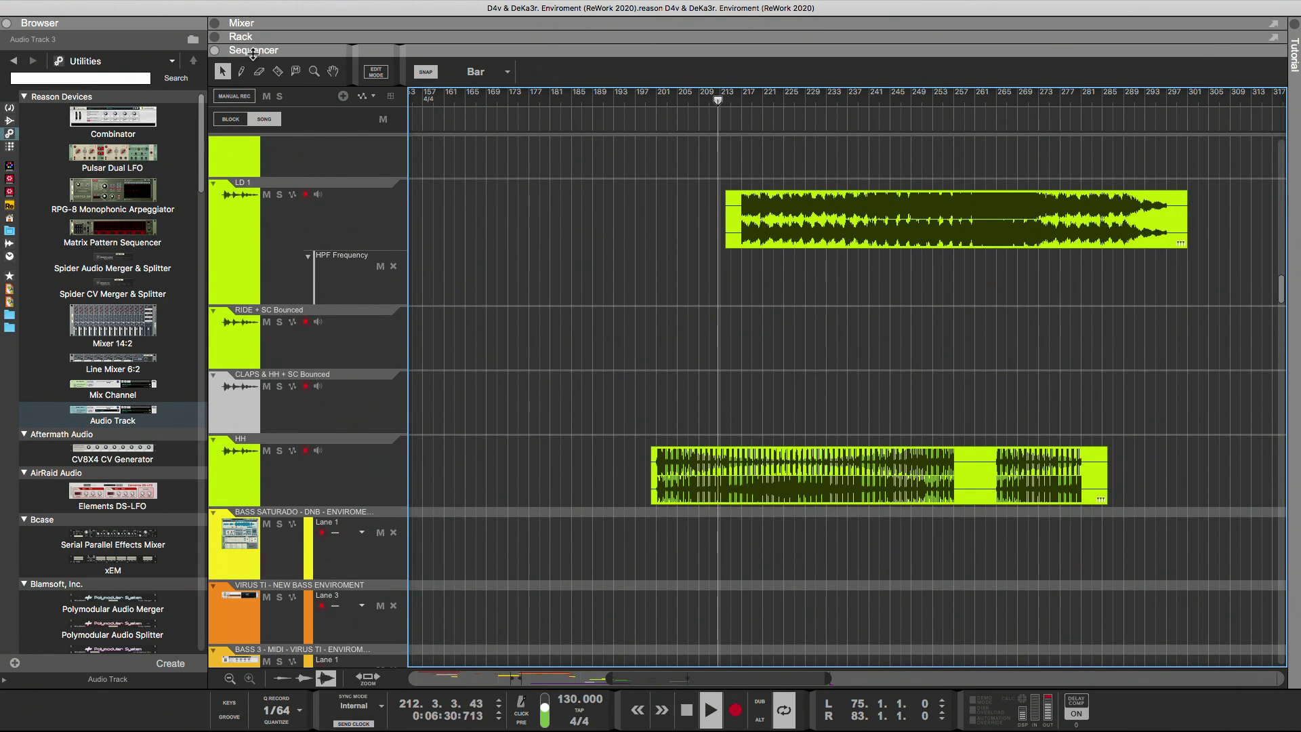
{"action": "left_click_drag", "start_coordinate": [256, 95], "coordinate": [285, 331]}
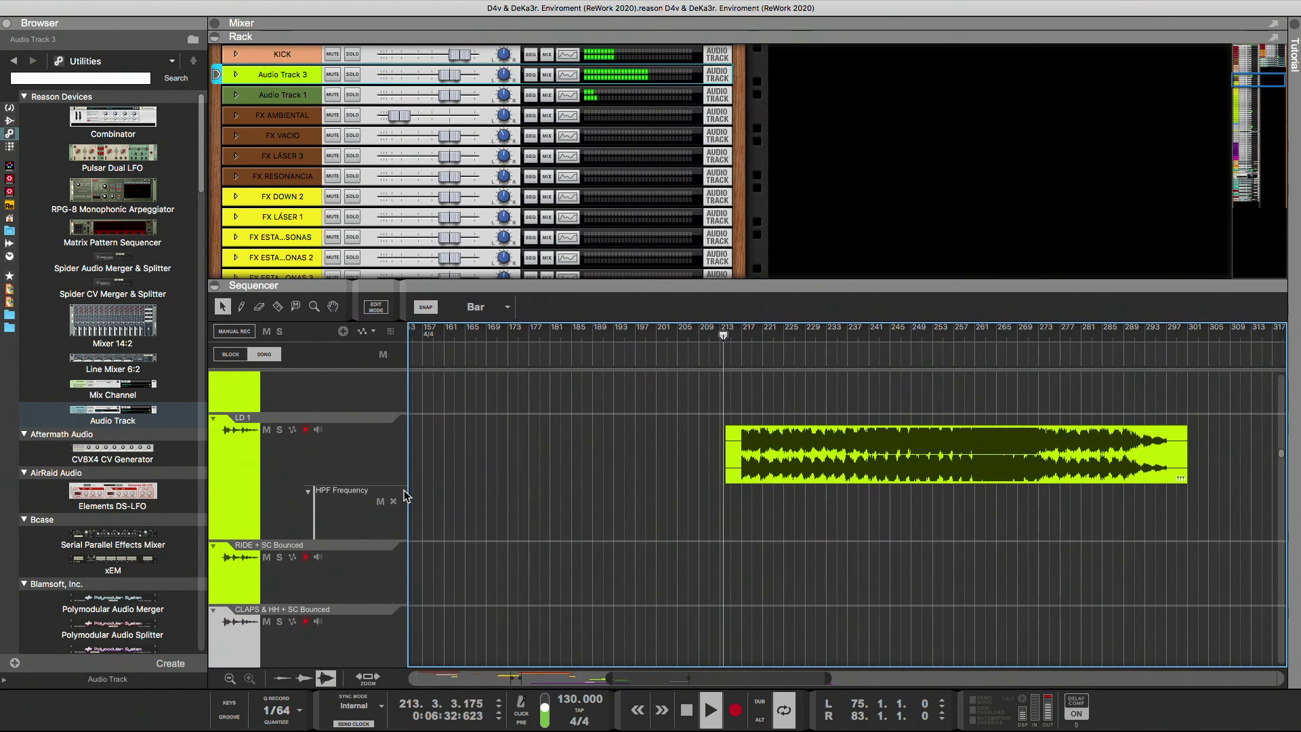
{"action": "left_click", "coordinate": [722, 338]}
{"action": "scroll", "coordinate": [660, 442], "scroll_direction": "down", "scroll_amount": 10}
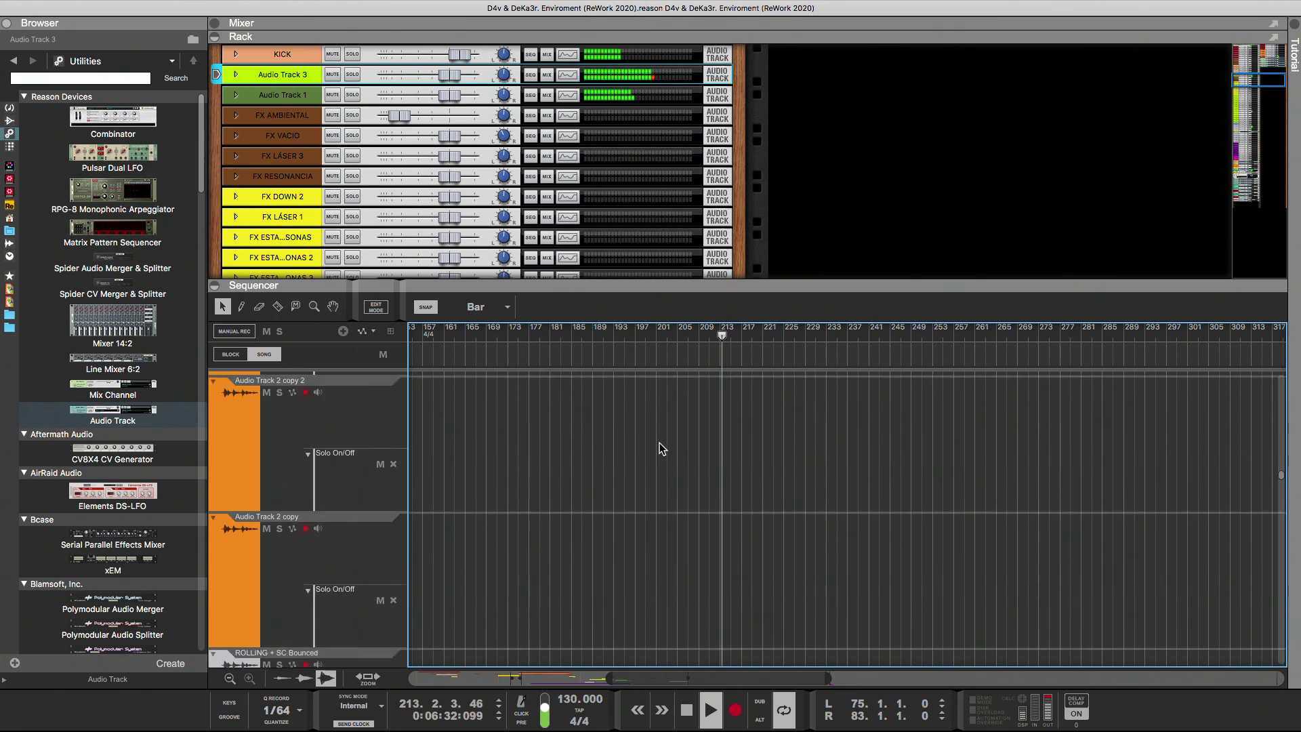
{"action": "scroll", "coordinate": [658, 442], "scroll_direction": "down", "scroll_amount": 10}
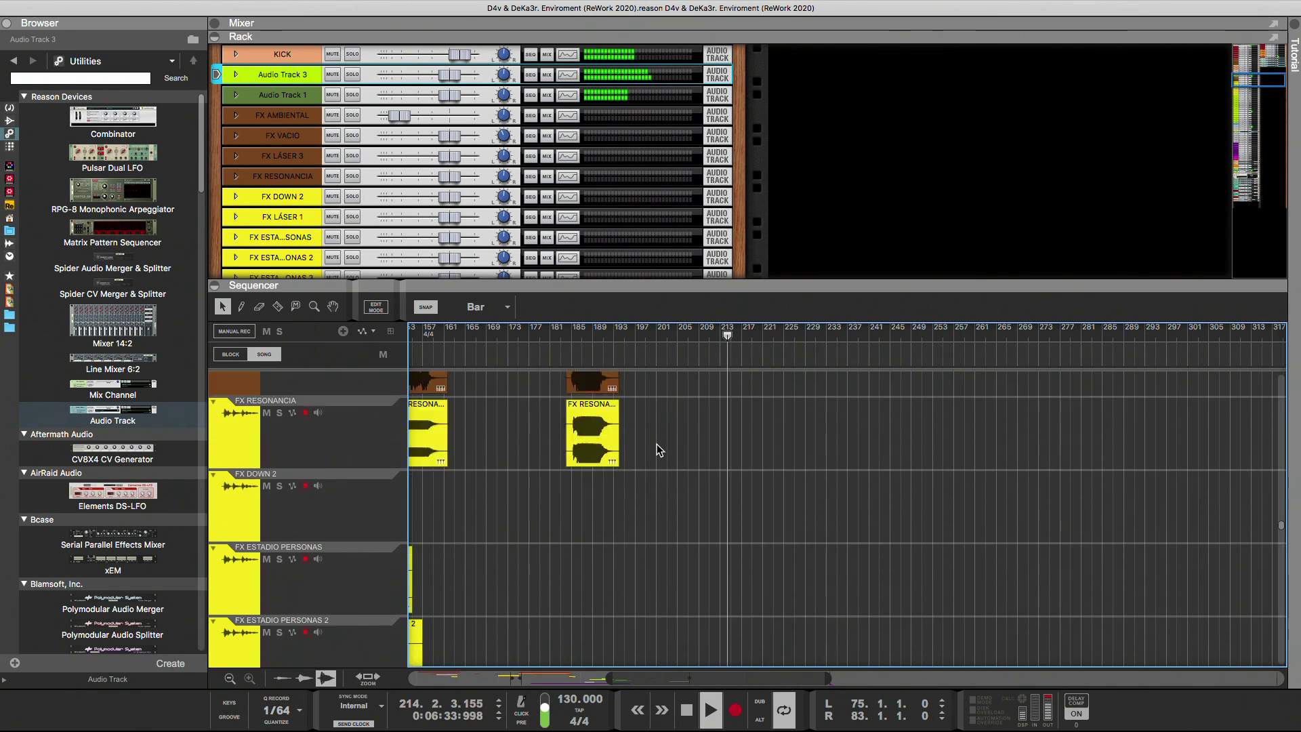
Solo the Init synth track during playback from around bar 201 to hear its clips alone, and turn the solo off again
{"action": "scroll", "coordinate": [694, 444], "scroll_direction": "down", "scroll_amount": 15}
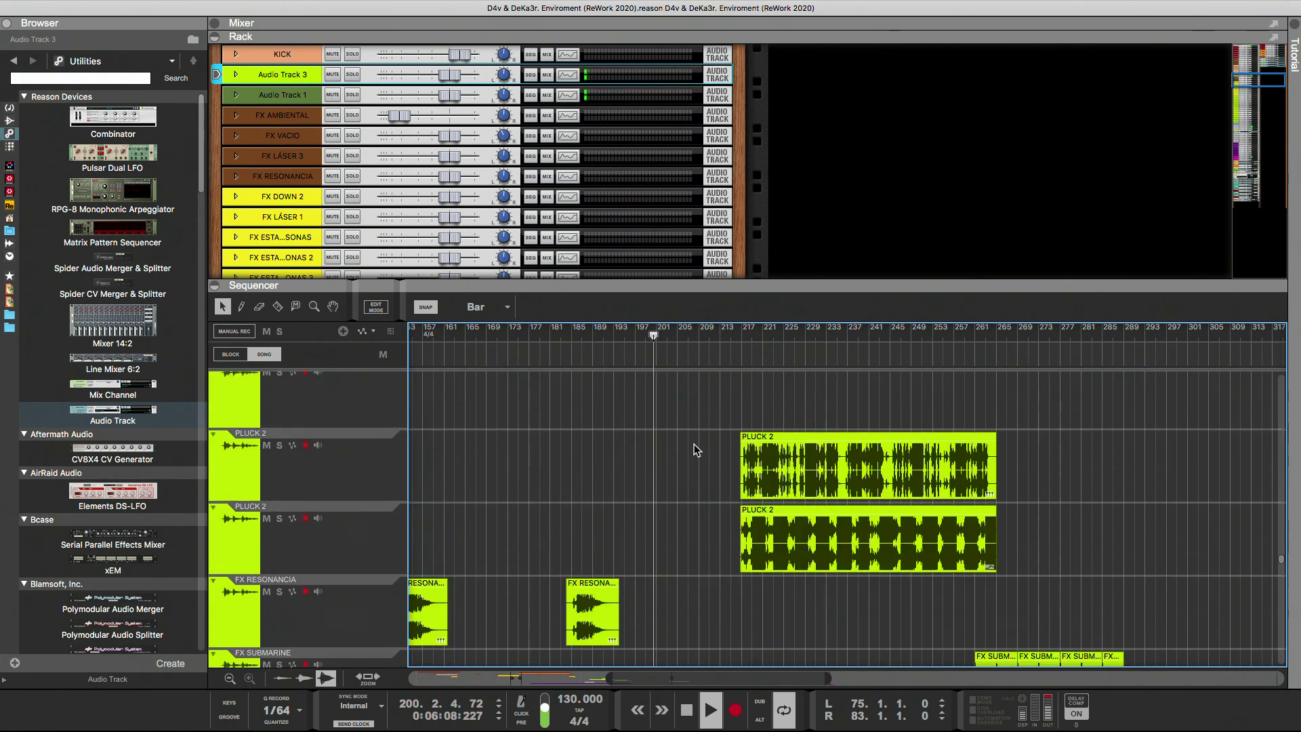
{"action": "scroll", "coordinate": [693, 445], "scroll_direction": "down", "scroll_amount": 5}
{"action": "scroll", "coordinate": [694, 445], "scroll_direction": "up", "scroll_amount": 4}
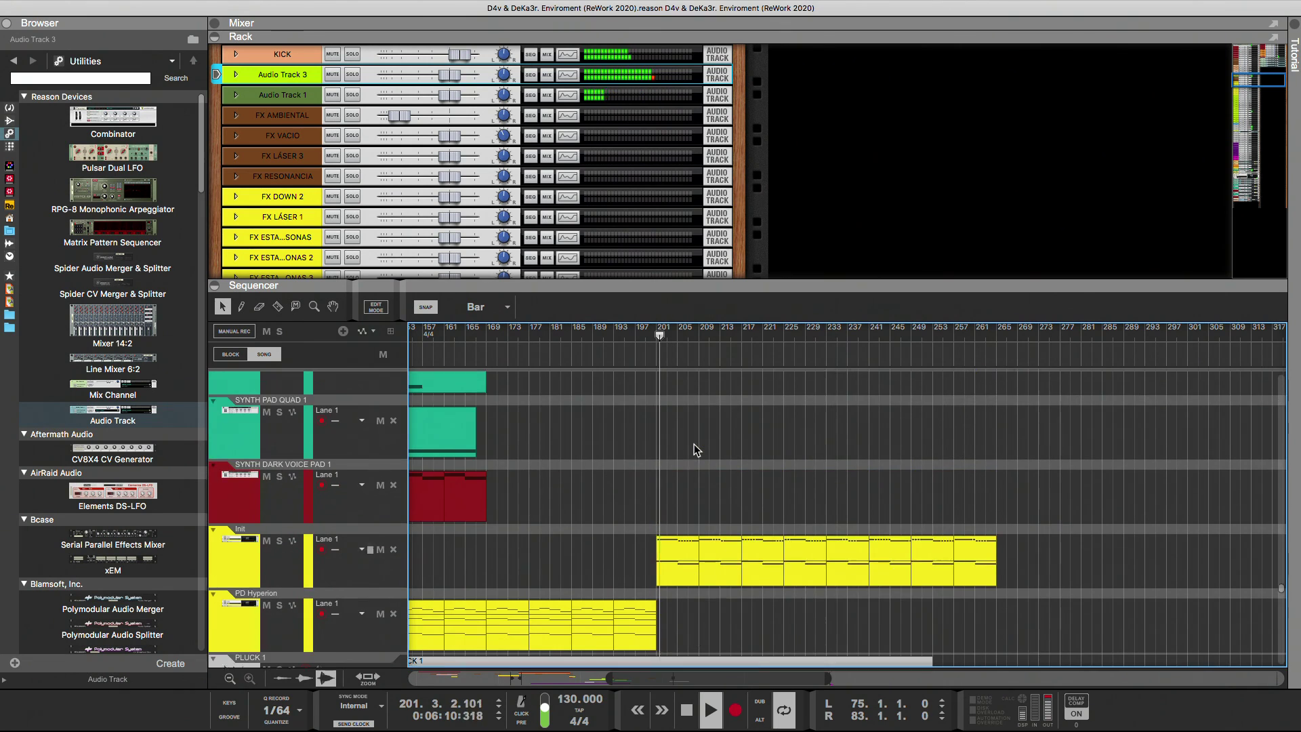
{"action": "left_click", "coordinate": [279, 542]}
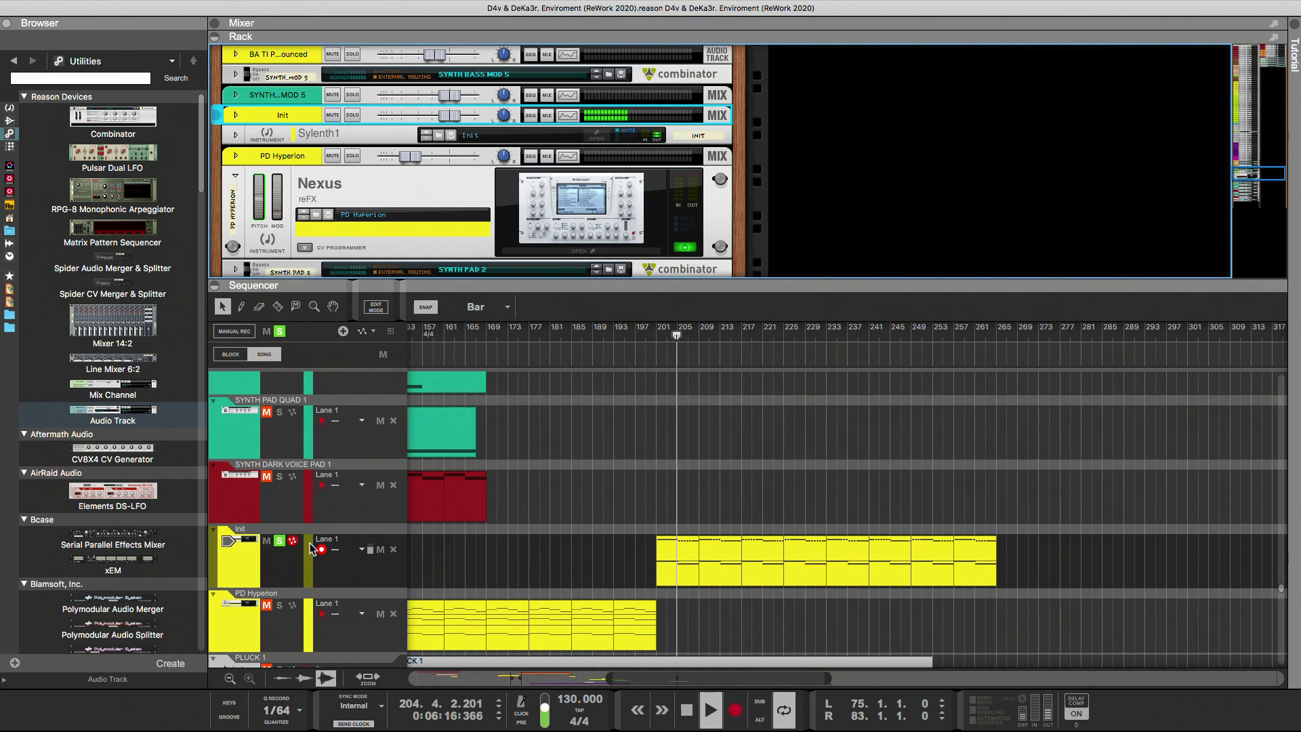
{"action": "left_click", "coordinate": [280, 542]}
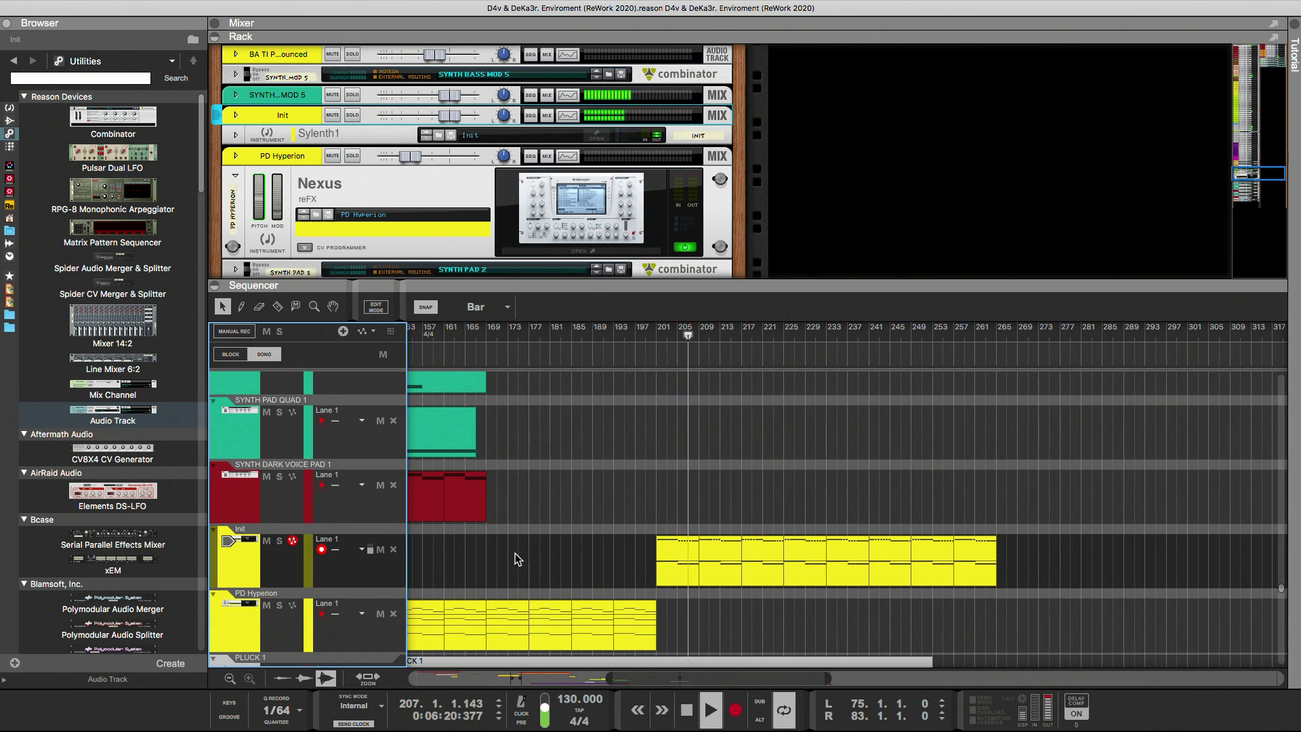
Look through the tracks from the synth pads up to the Audio Track 2 copies and restart playback near bar 201
{"action": "scroll", "coordinate": [515, 558], "scroll_direction": "down", "scroll_amount": 2}
{"action": "scroll", "coordinate": [557, 612], "scroll_direction": "down", "scroll_amount": 10}
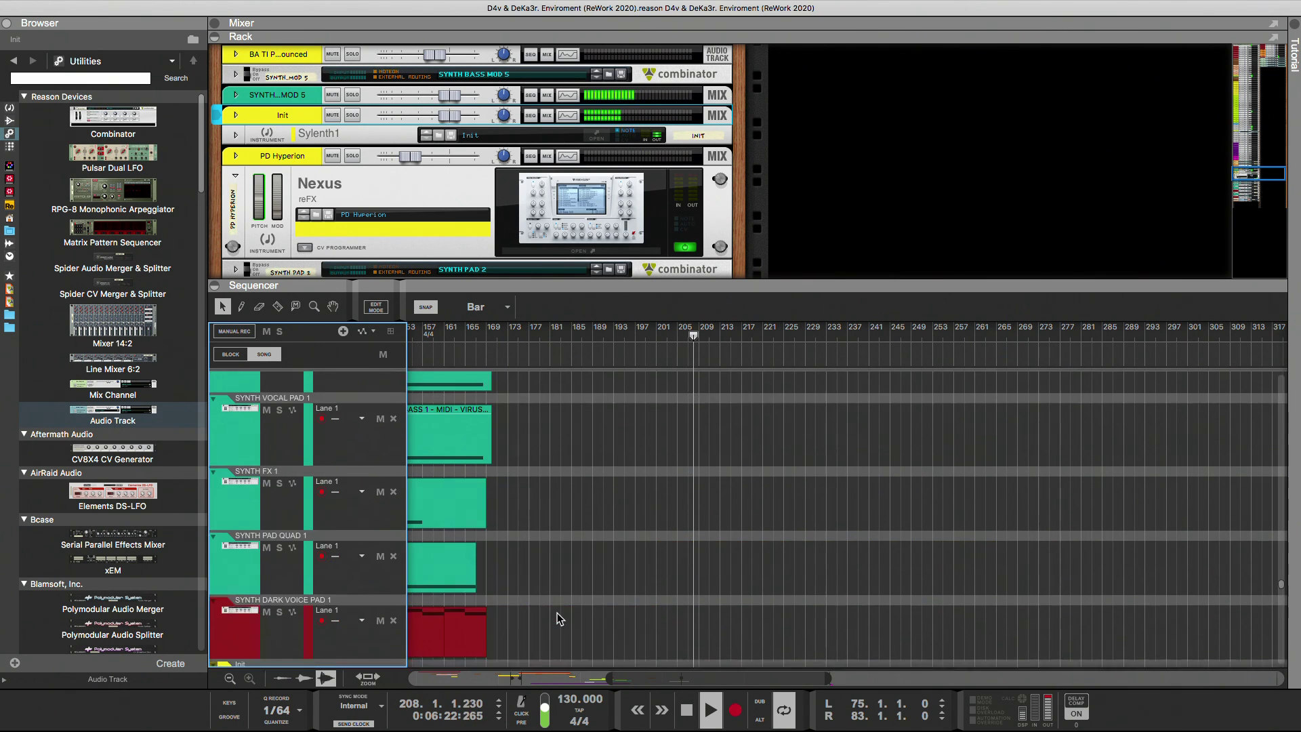
{"action": "scroll", "coordinate": [556, 613], "scroll_direction": "down", "scroll_amount": 3}
{"action": "scroll", "coordinate": [556, 613], "scroll_direction": "up", "scroll_amount": 9}
{"action": "scroll", "coordinate": [555, 613], "scroll_direction": "up", "scroll_amount": 10}
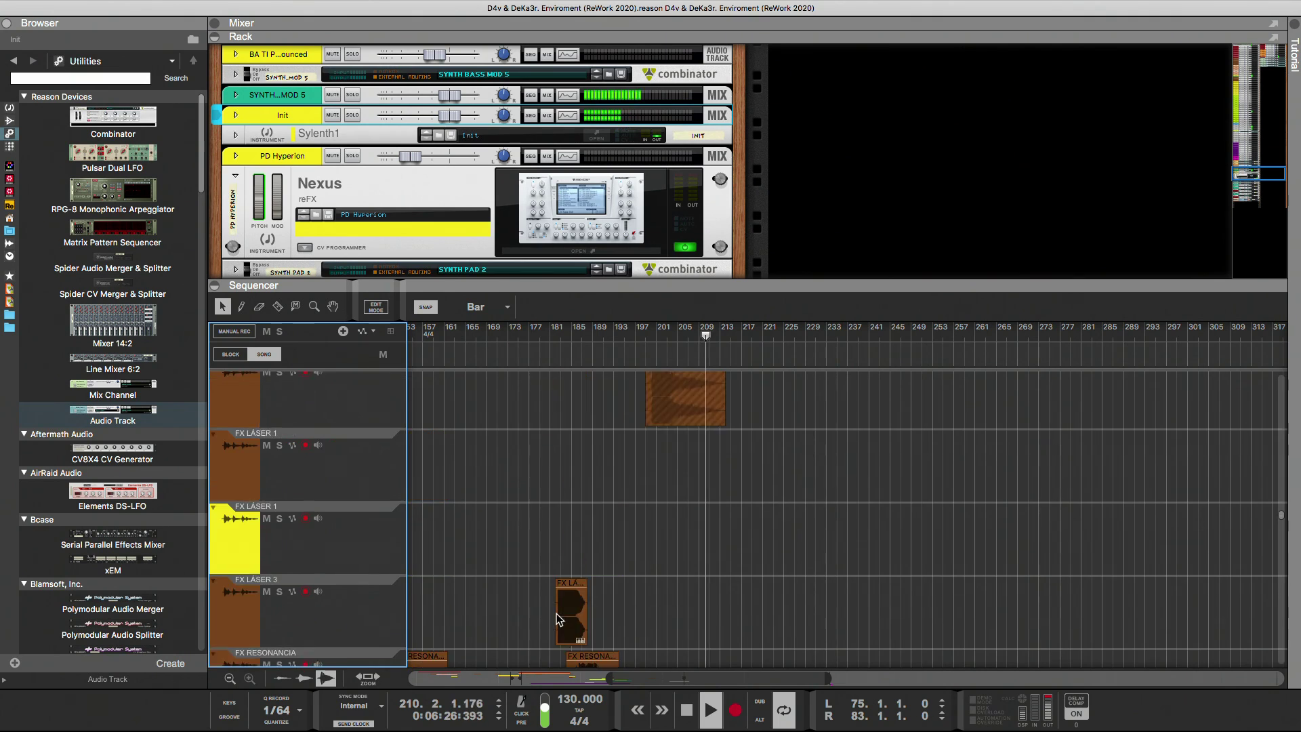
{"action": "scroll", "coordinate": [556, 613], "scroll_direction": "up", "scroll_amount": 3}
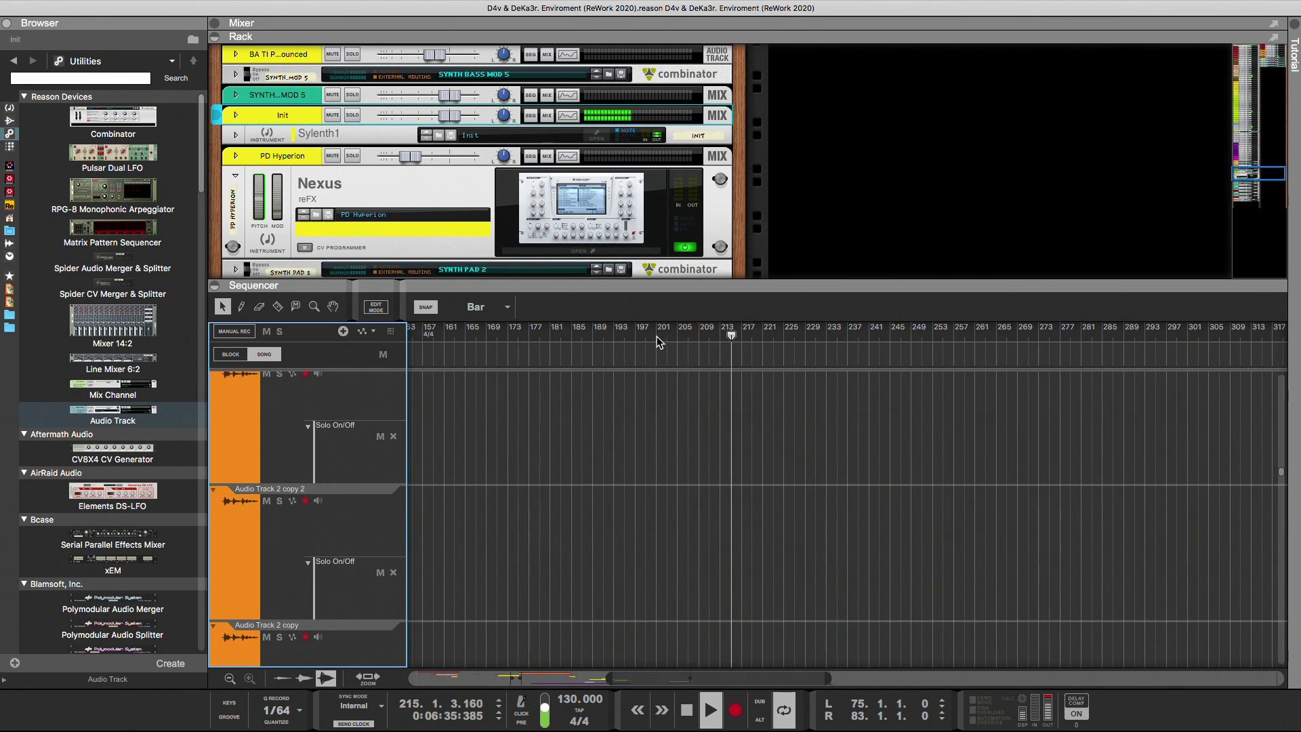
{"action": "left_click", "coordinate": [656, 337]}
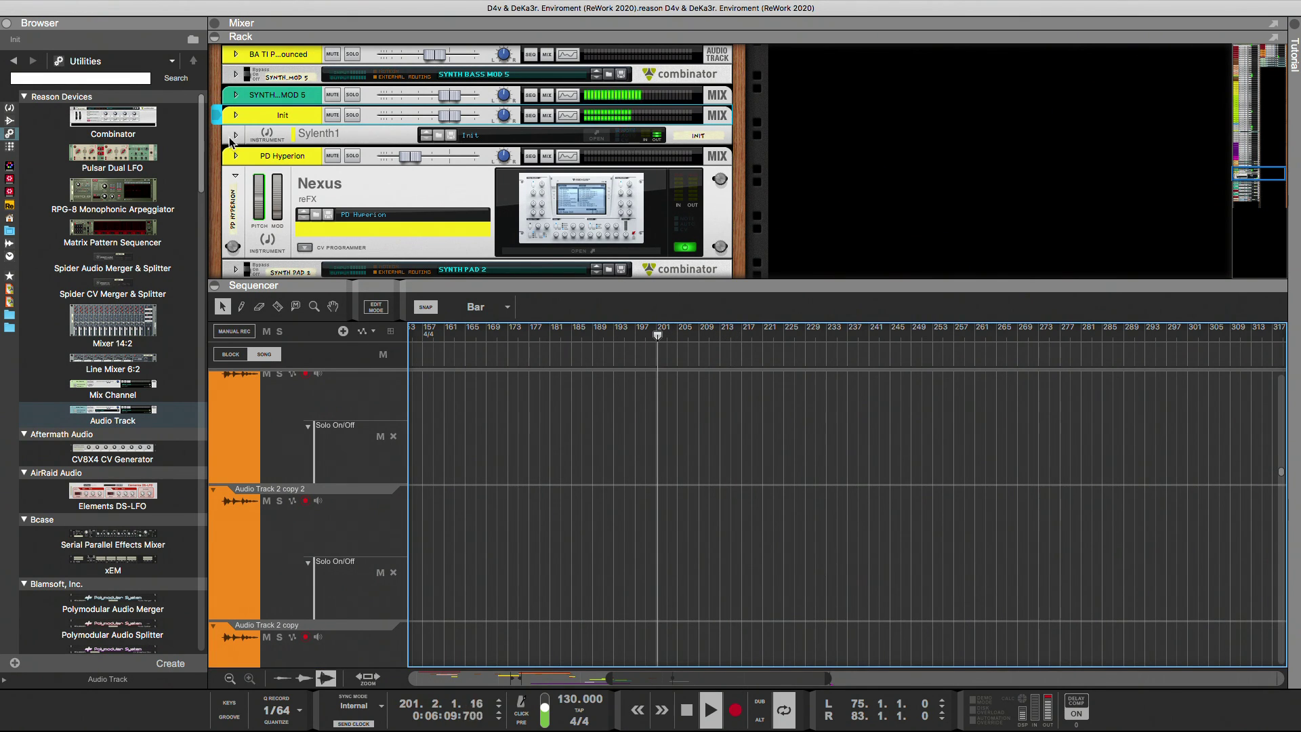
Open the song information and place the text cursor at the end of the More Information text
{"action": "left_click", "coordinate": [54, 7]}
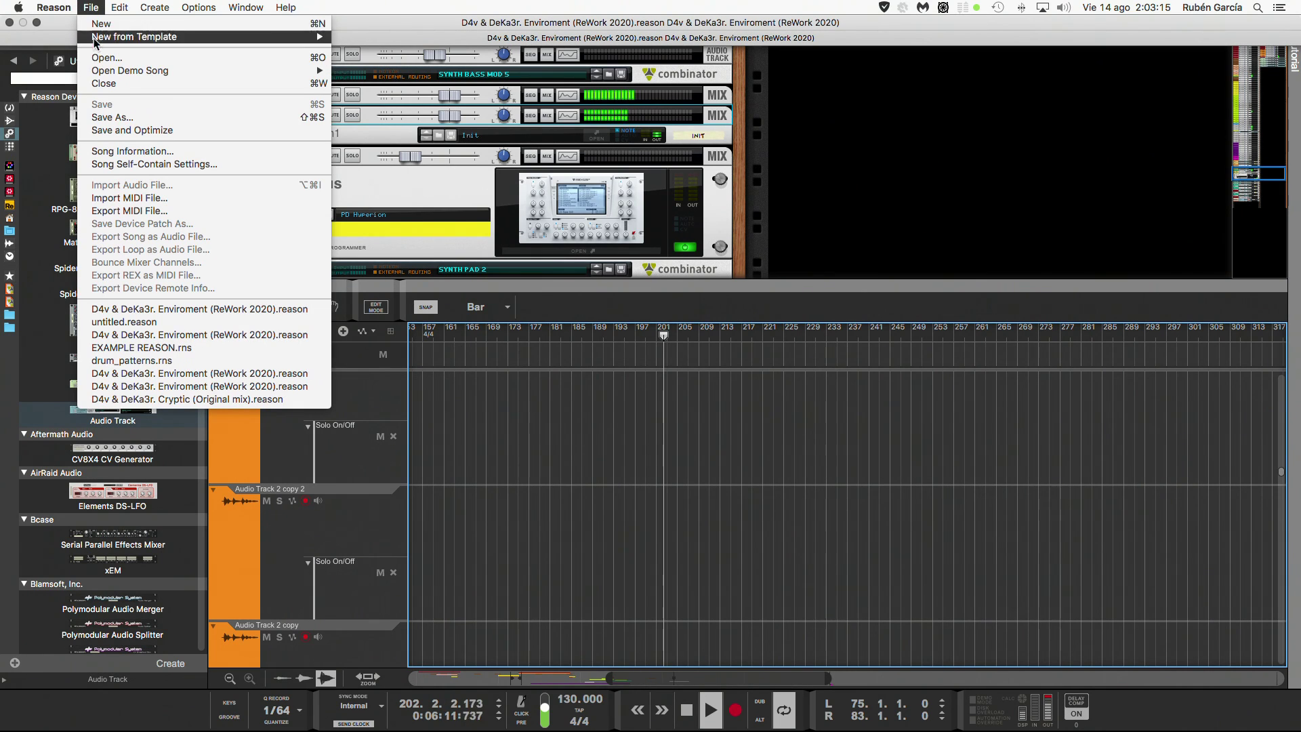
{"action": "left_click", "coordinate": [129, 151]}
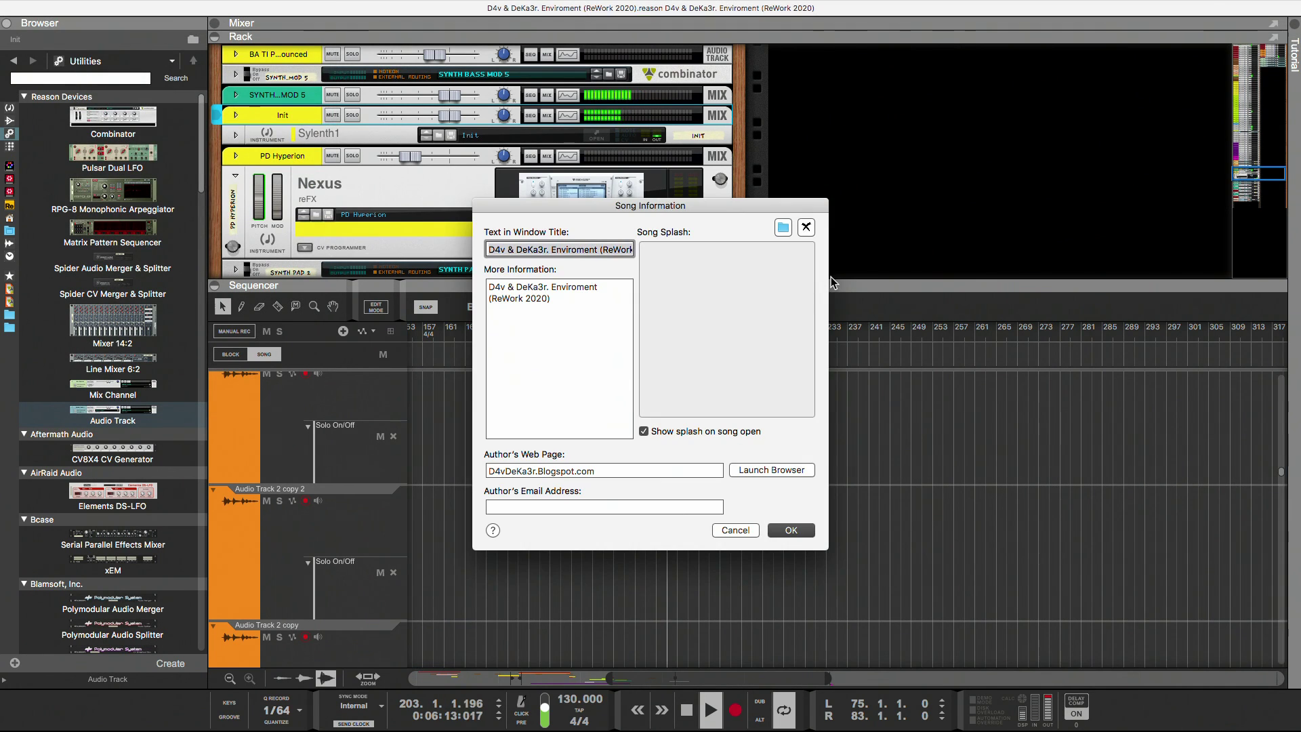
{"action": "left_click", "coordinate": [606, 430]}
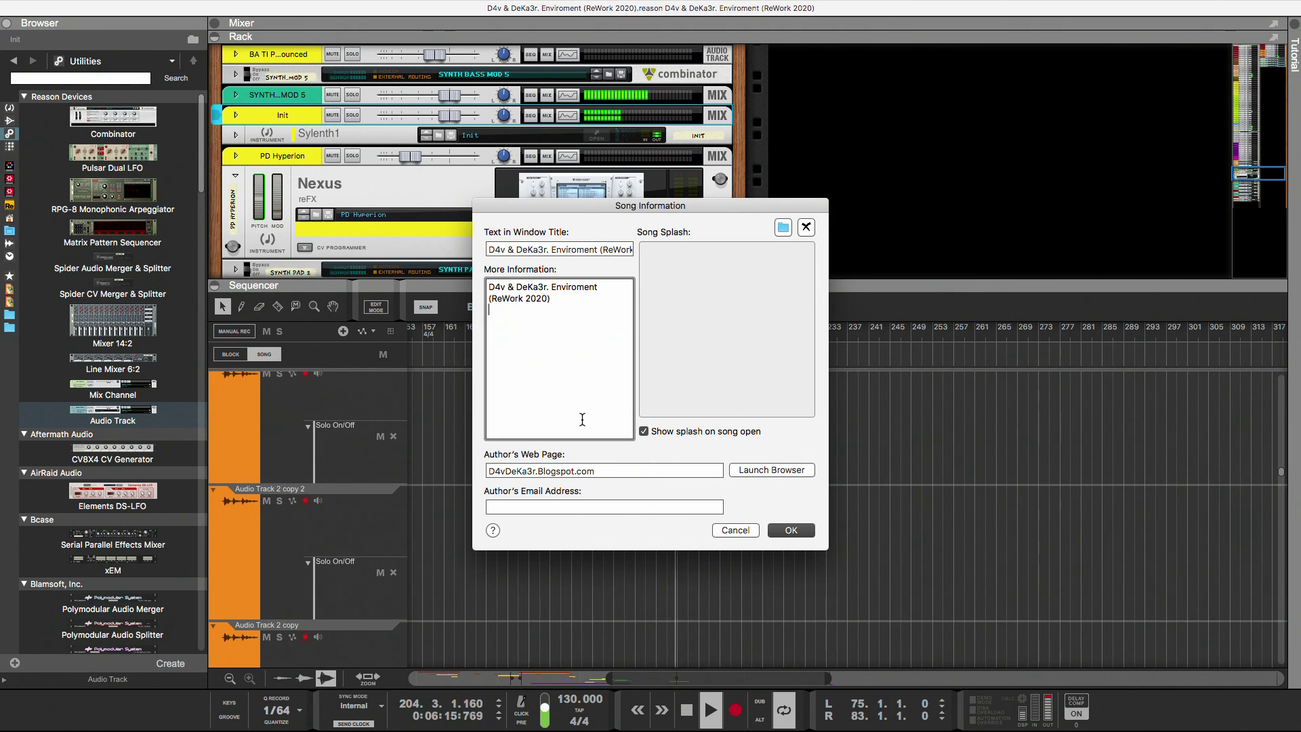